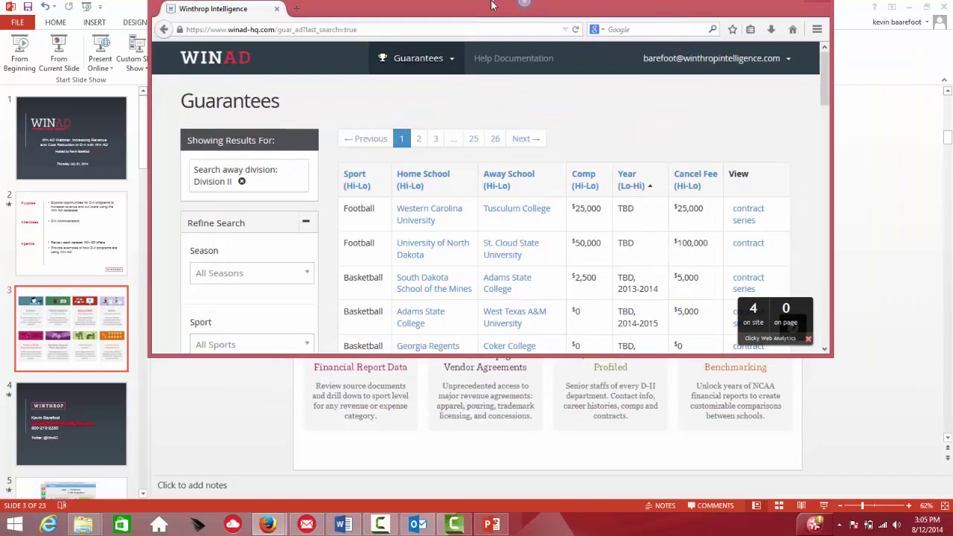
Show the Guarantees page full screen, enlarge it one zoom level and view the list of available datasets
key("F11")
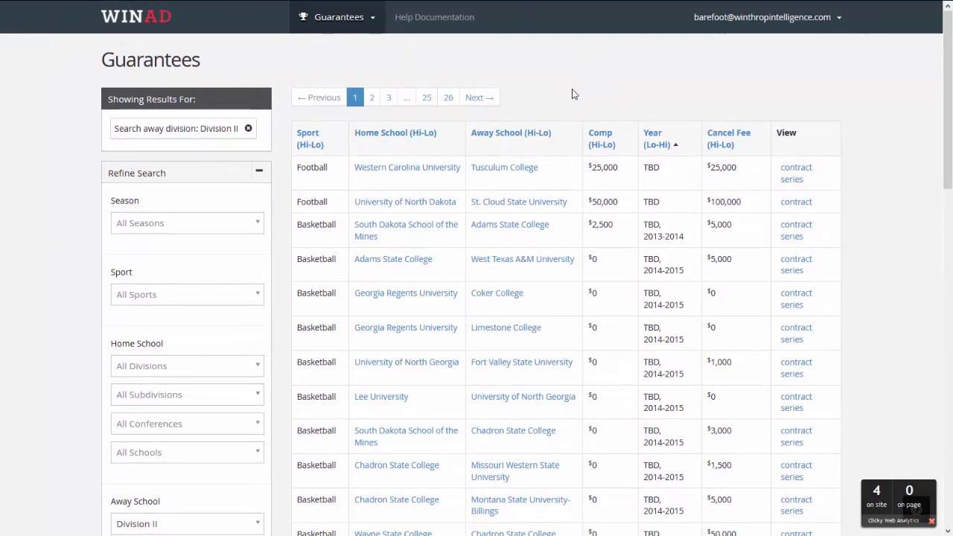
key("ctrl+plus")
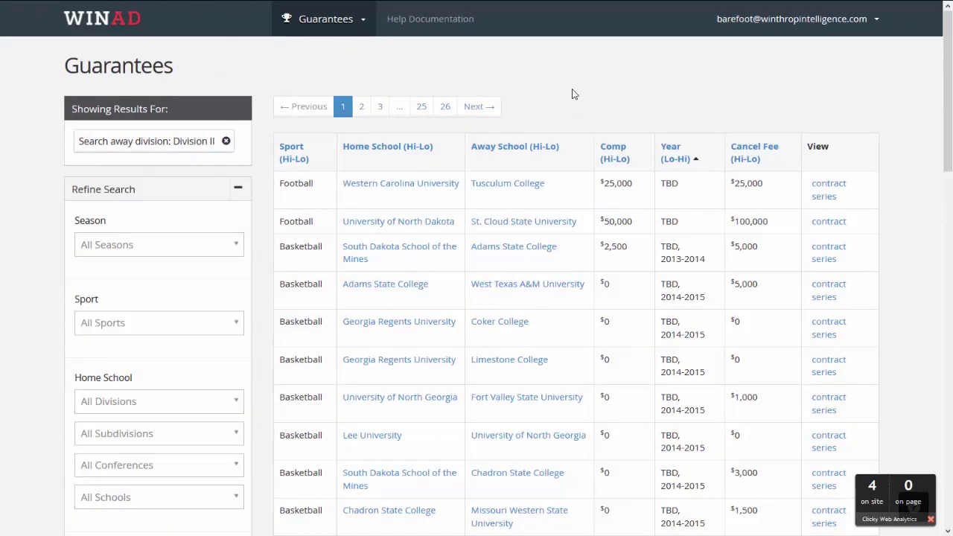
left_click(363, 28)
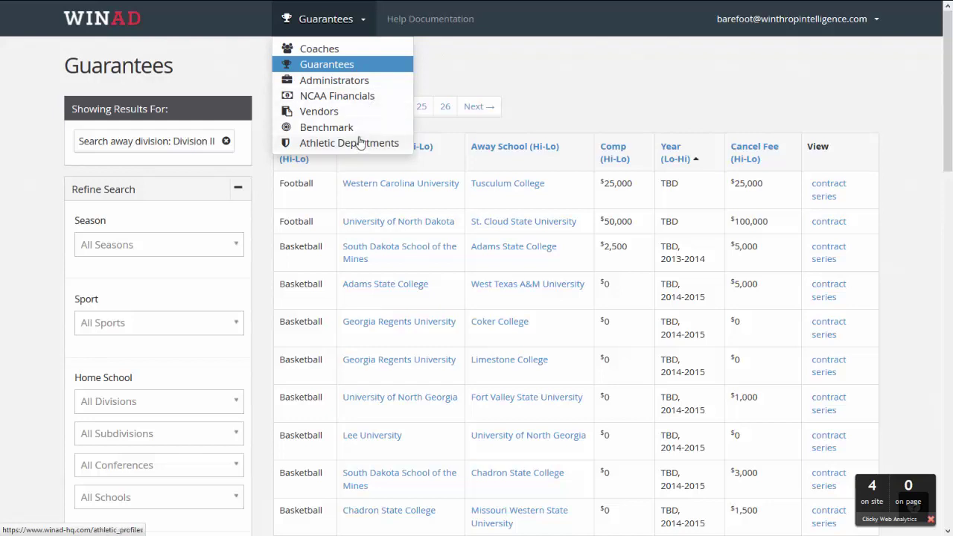
left_click(564, 85)
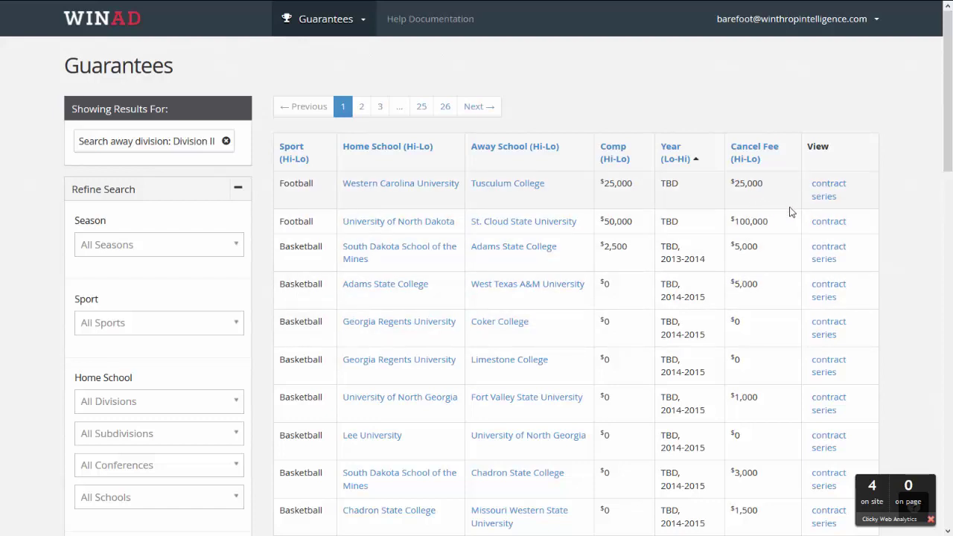
View the University of North Dakota vs. St. Cloud State football contract down to its guarantee clauses and return to the results
left_click(838, 229)
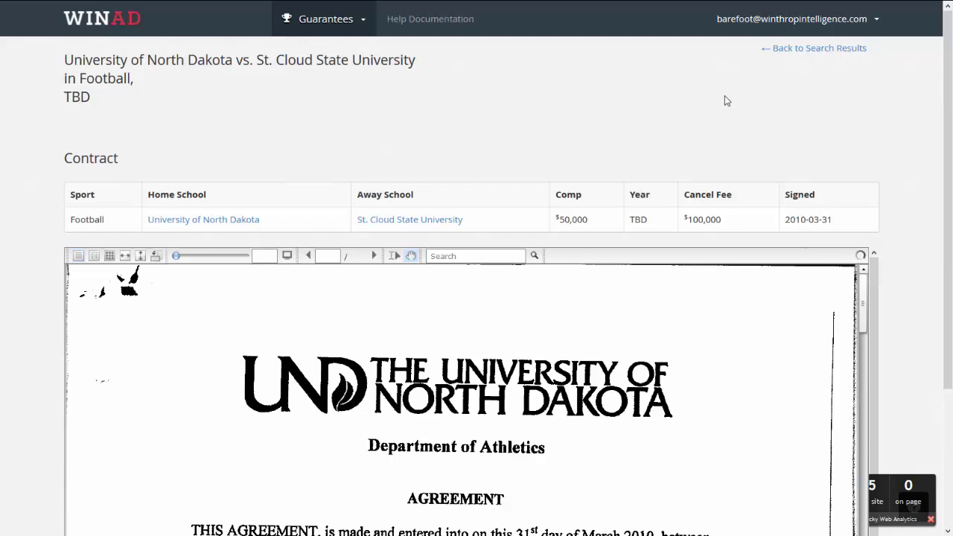
left_click(357, 27)
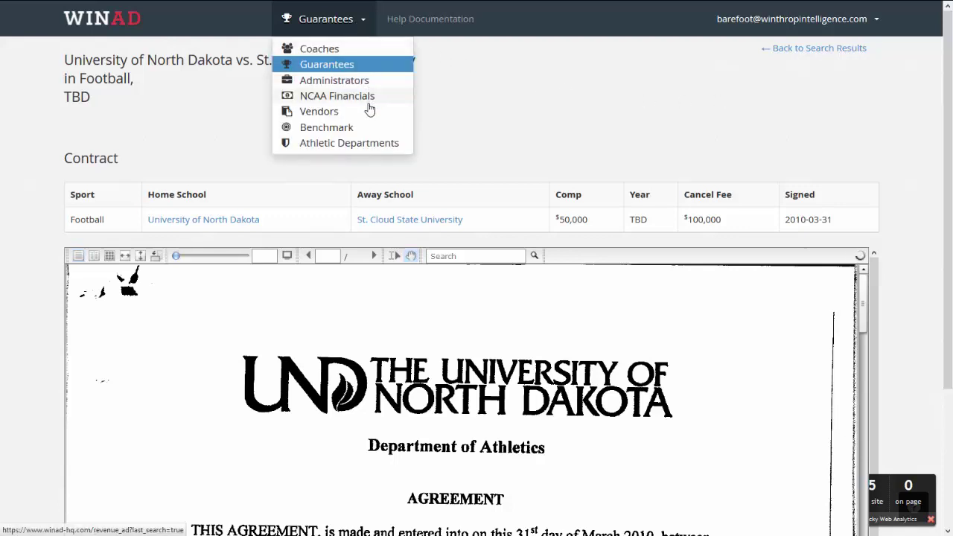
left_click(629, 110)
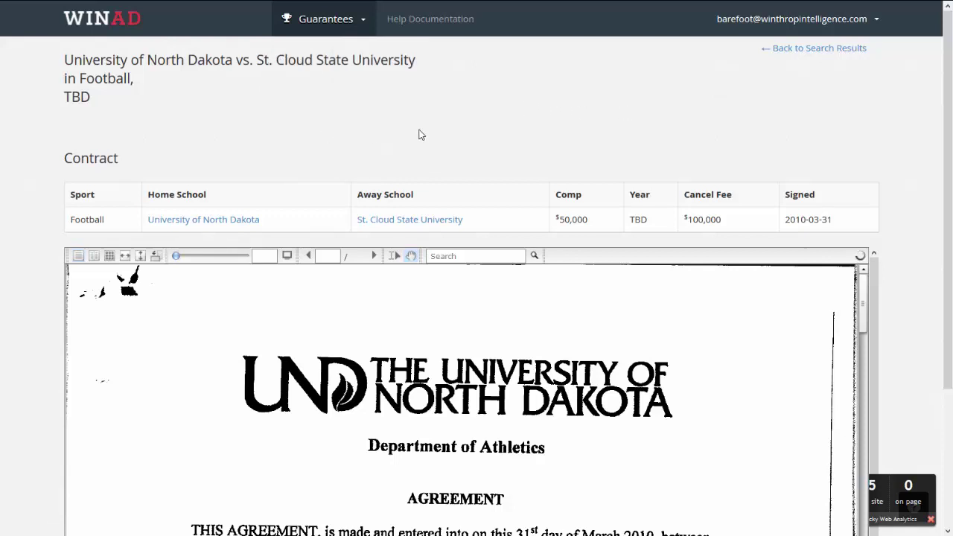
scroll(751, 134, "down", 3)
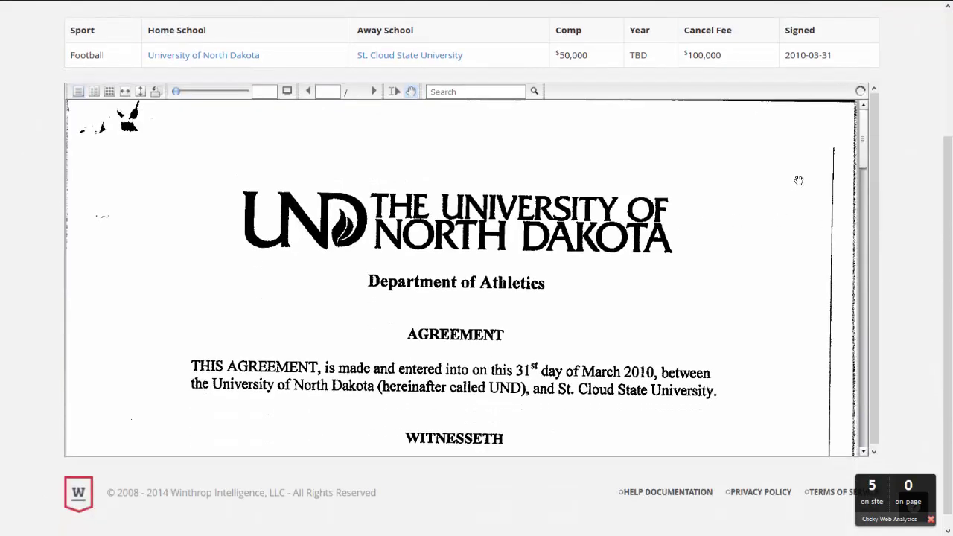
left_click_drag(864, 157, 863, 253)
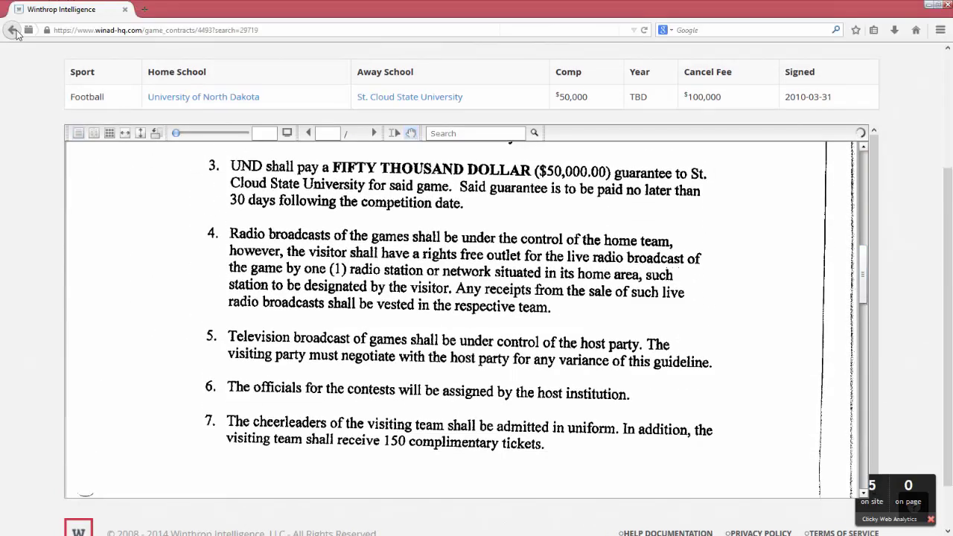
left_click(13, 30)
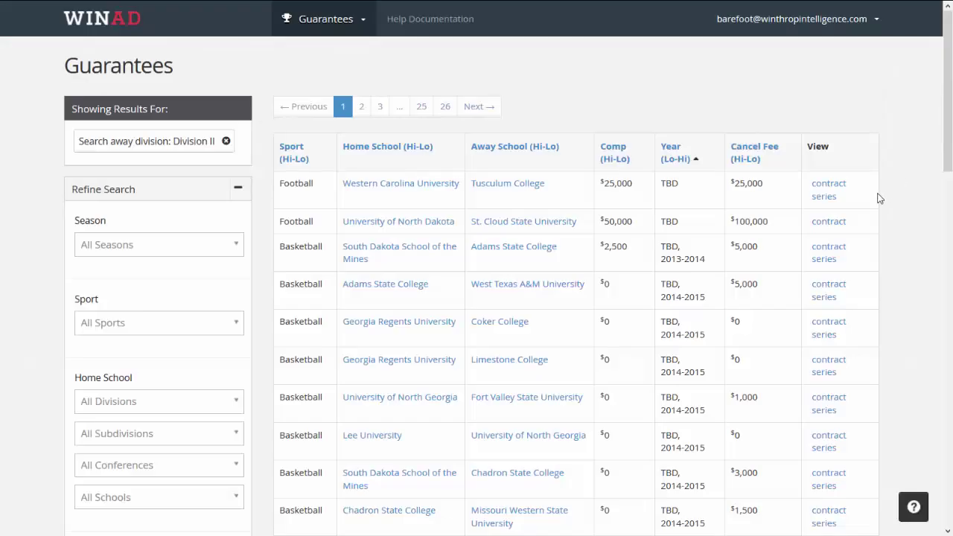
View the contract series between Western Carolina University and Tusculum College, and return to the search results
left_click(828, 198)
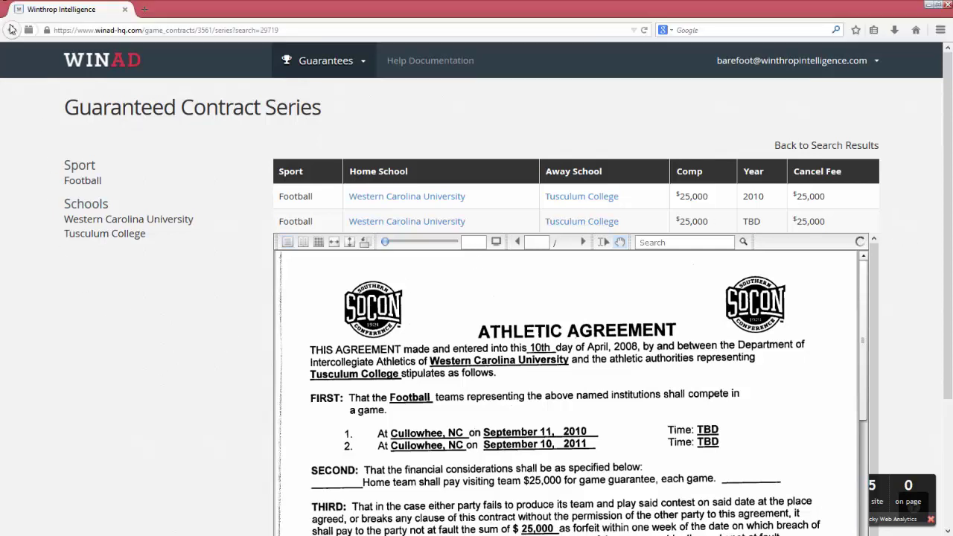
left_click(11, 30)
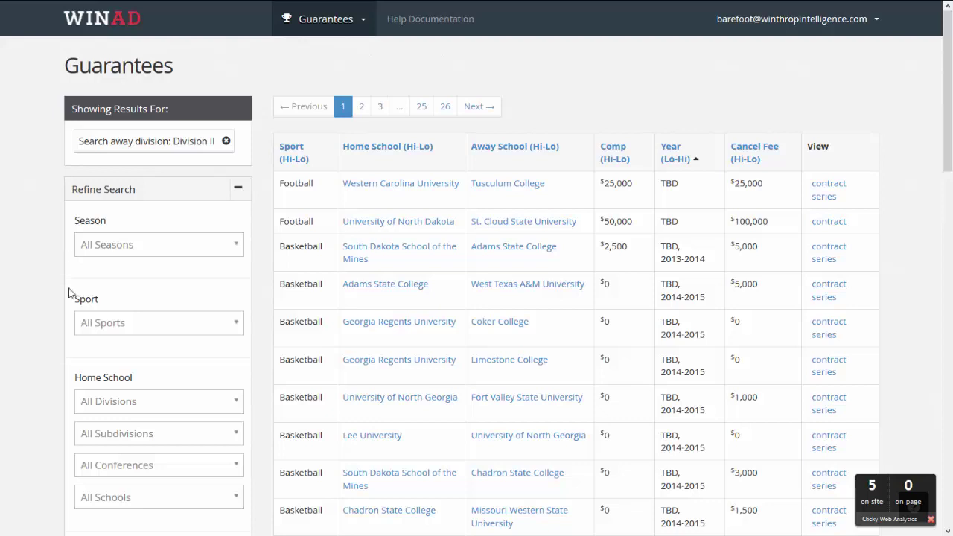
Set the sport in the search filters to Football
scroll(37, 298, "down", 2)
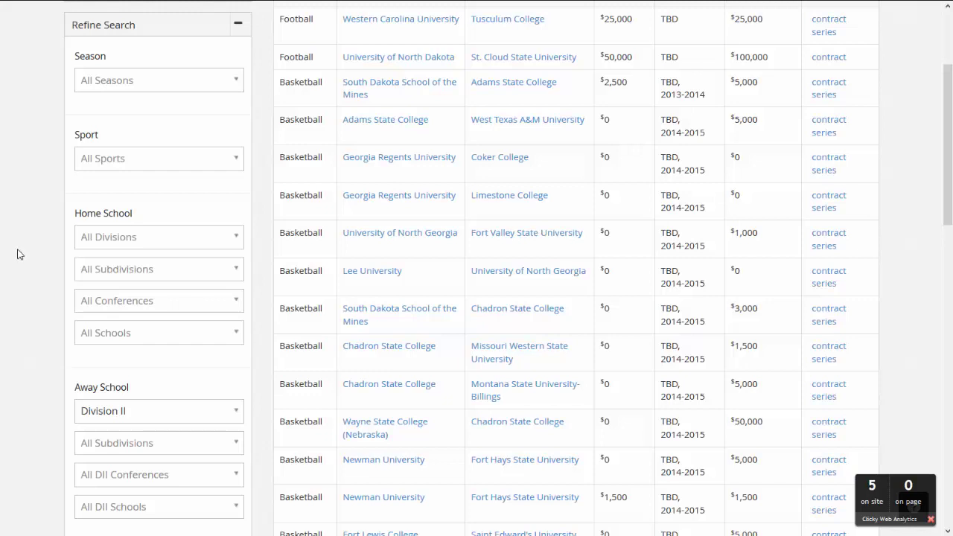
left_click(230, 163)
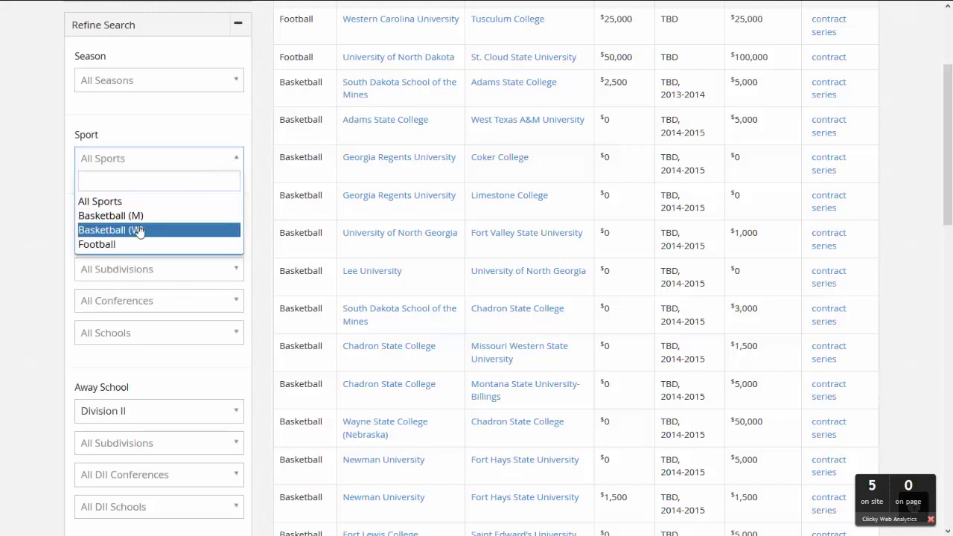
left_click(111, 245)
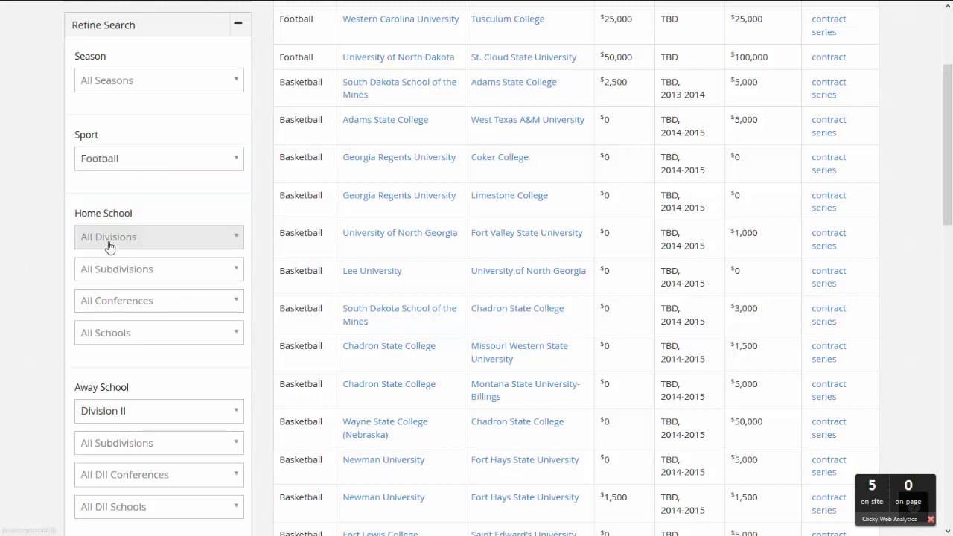
Look through the football schools and football conferences offered for the home school, without choosing any
scroll(20, 248, "down", 1)
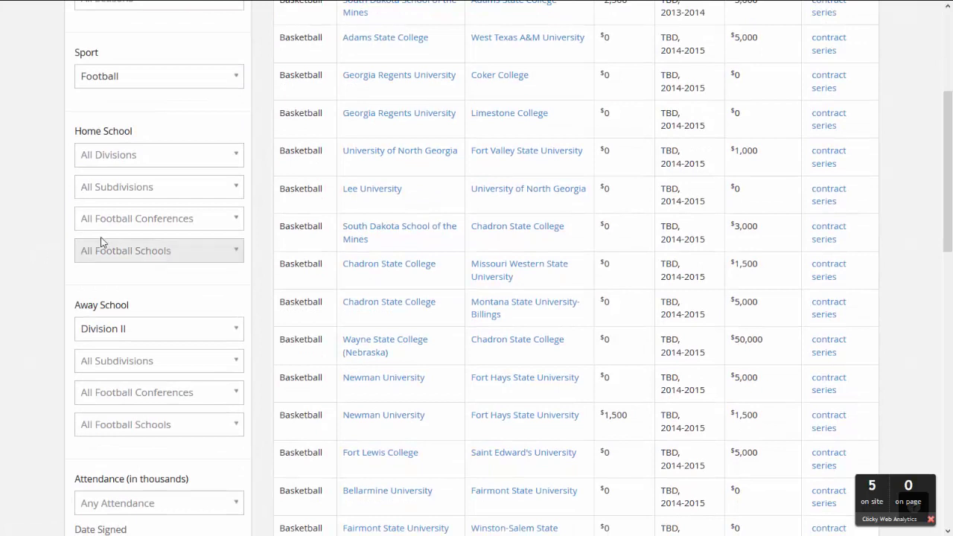
left_click(166, 251)
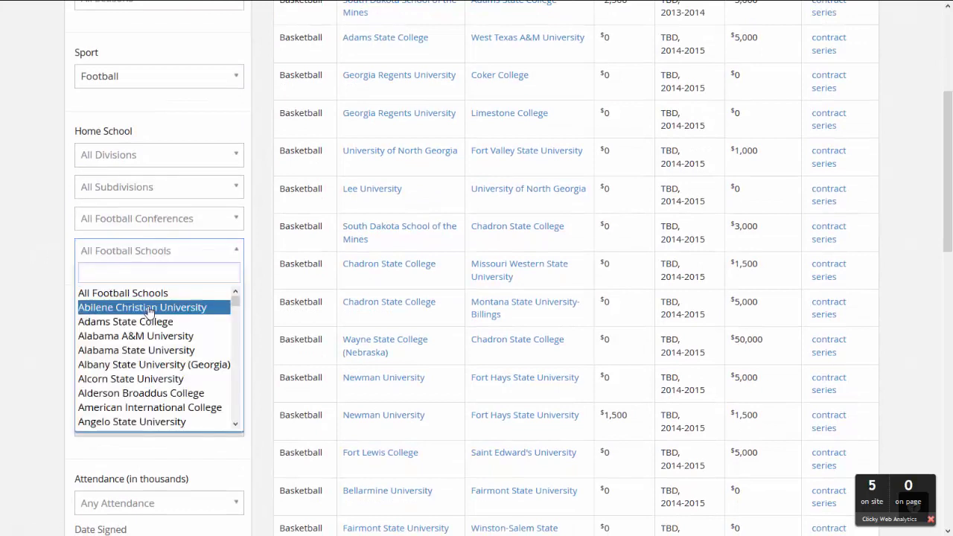
scroll(144, 378, "down", 1)
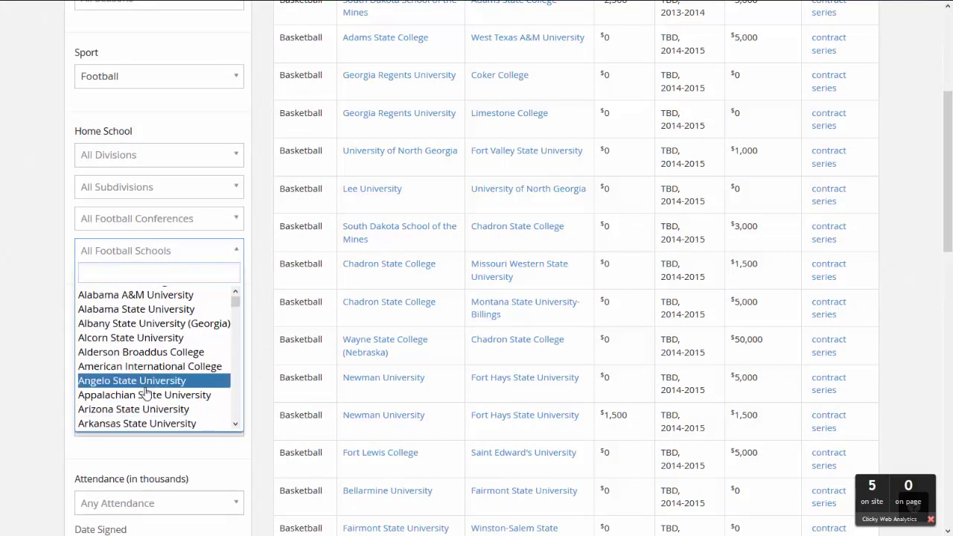
scroll(44, 380, "up", 1)
left_click(43, 380)
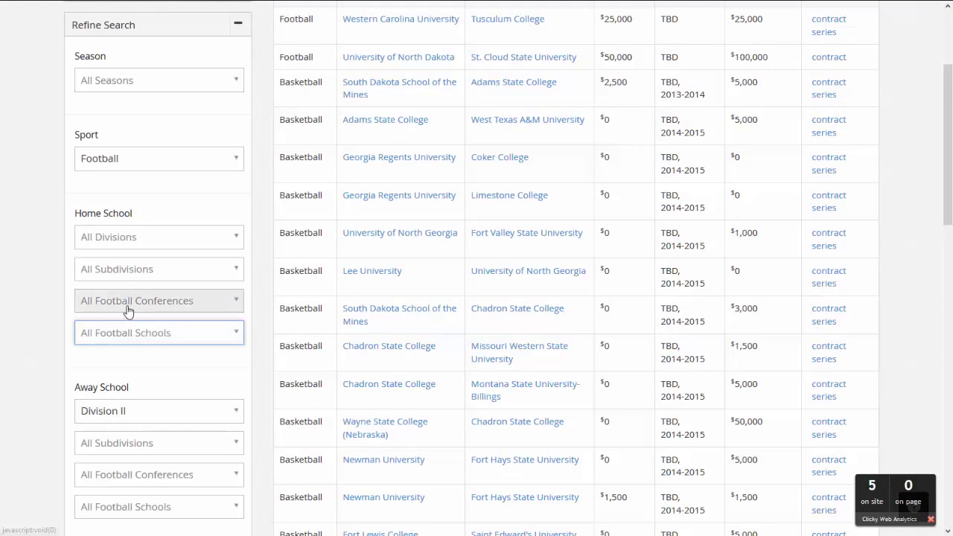
left_click(129, 311)
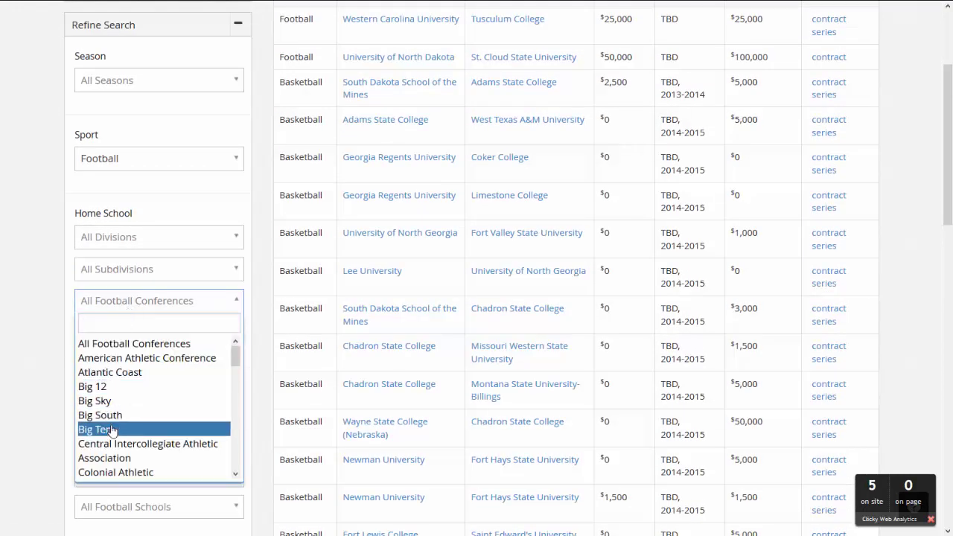
scroll(110, 432, "down", 5)
scroll(110, 430, "down", 2)
scroll(114, 421, "down", 1)
scroll(114, 420, "down", 1)
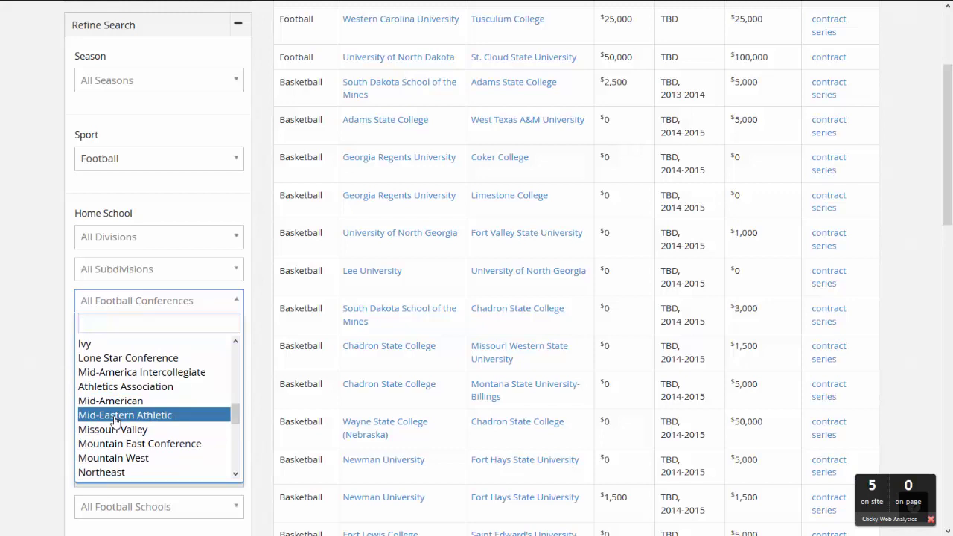
left_click(12, 366)
Set the home school's division to Division I and update the search results
left_click(125, 237)
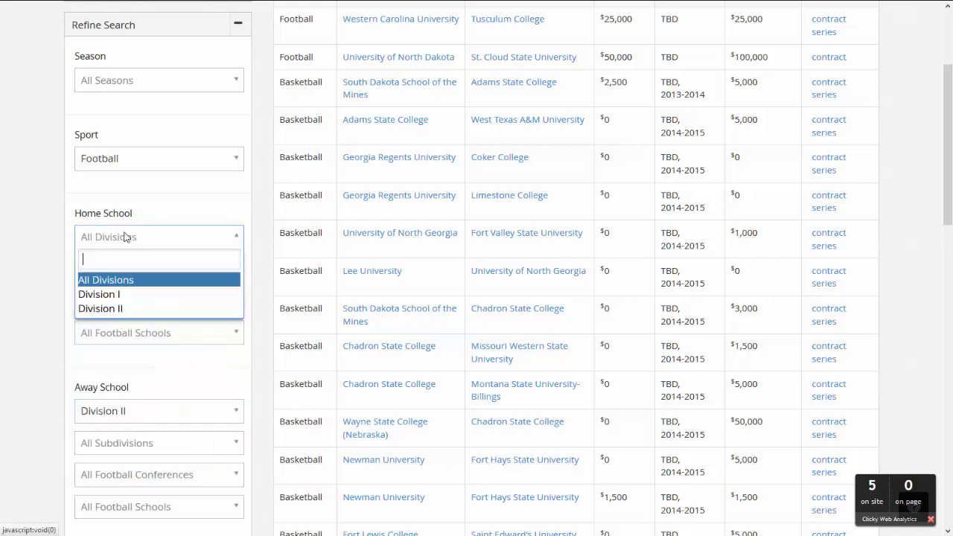
left_click(110, 295)
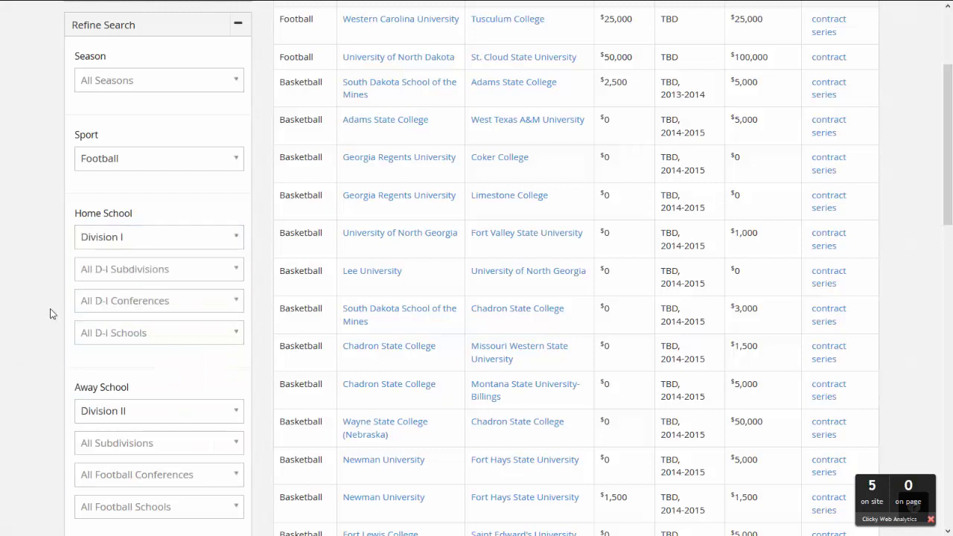
scroll(51, 312, "down", 2)
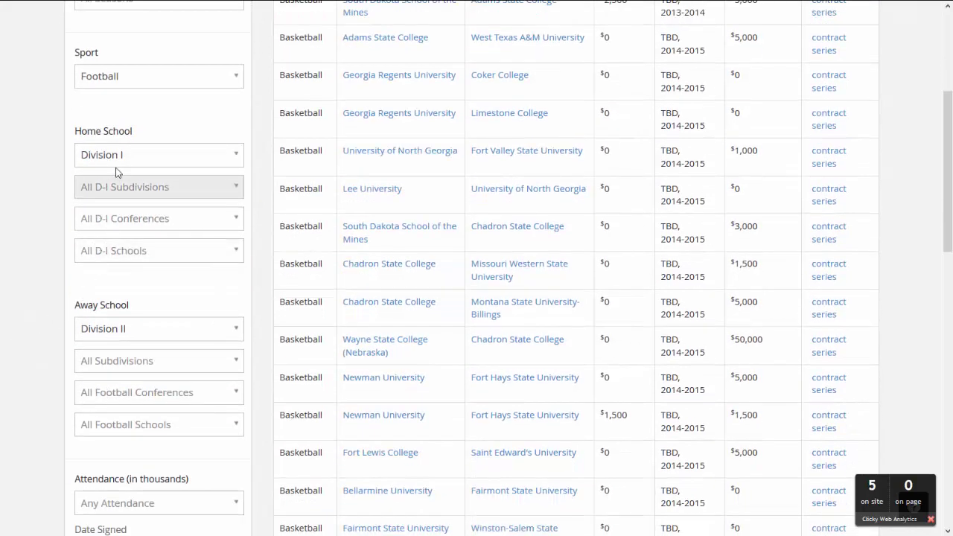
scroll(59, 338, "down", 4)
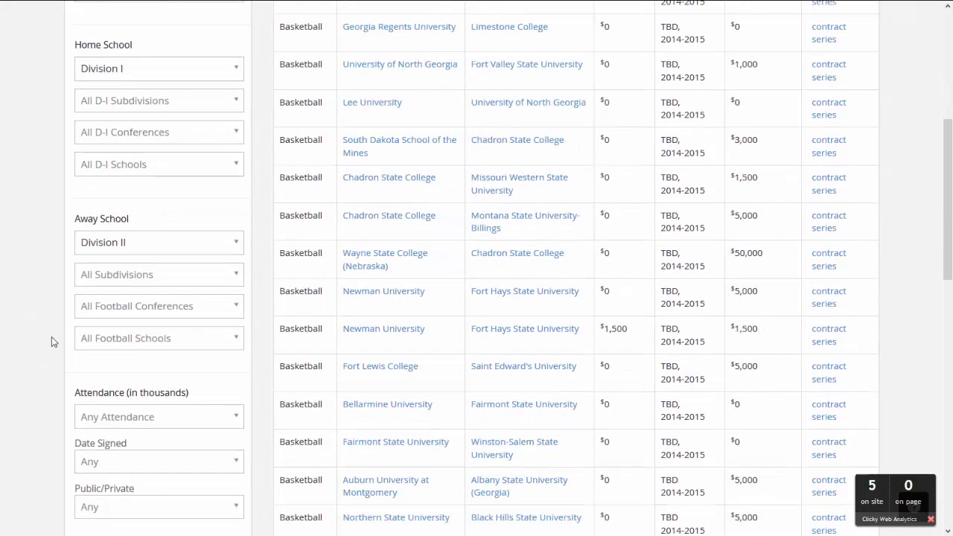
left_click(227, 487)
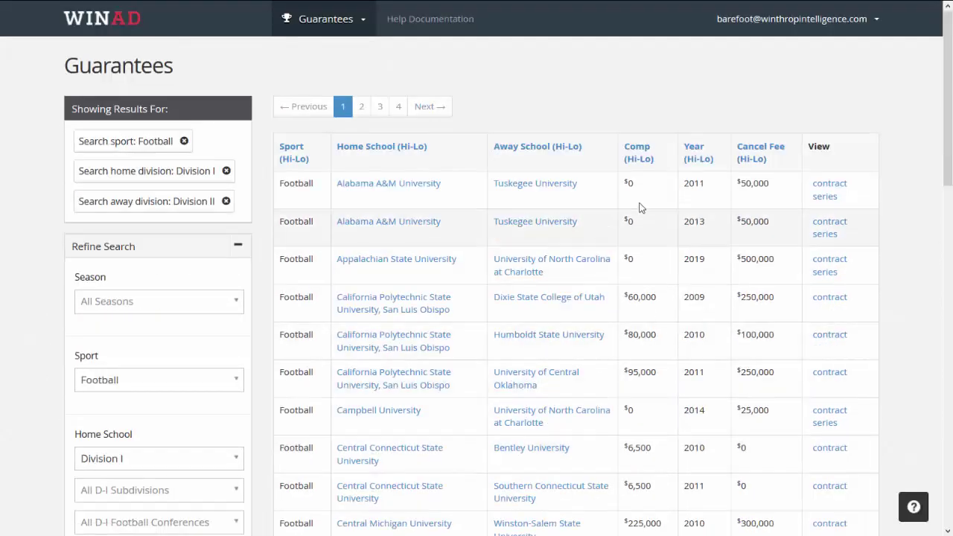
Sort the guarantees by compensation from highest to lowest and review the listed games
left_click(638, 159)
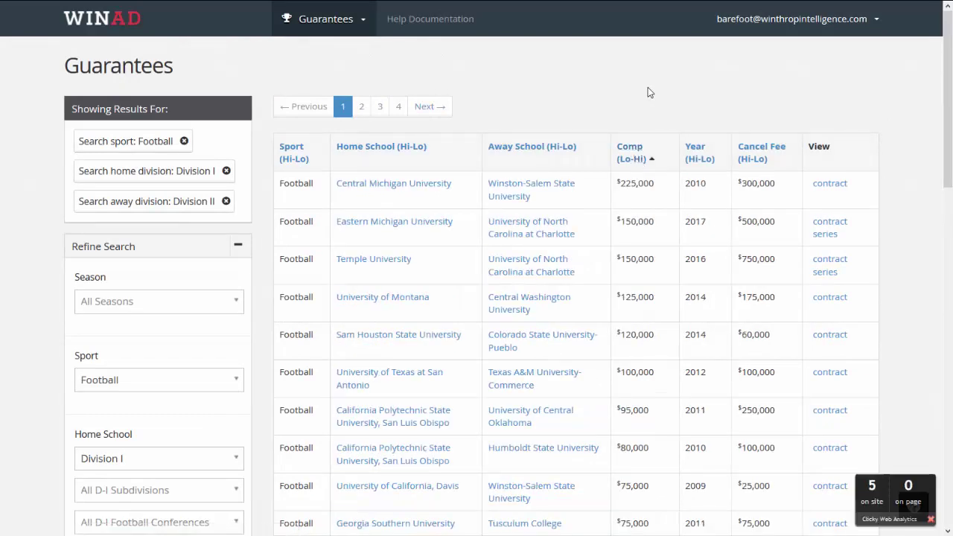
scroll(585, 160, "down", 1)
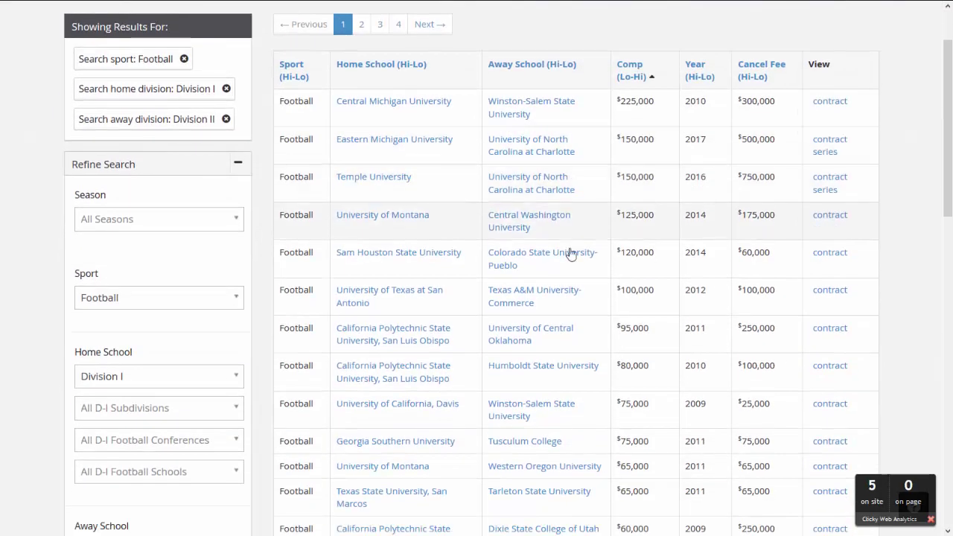
scroll(574, 255, "down", 1)
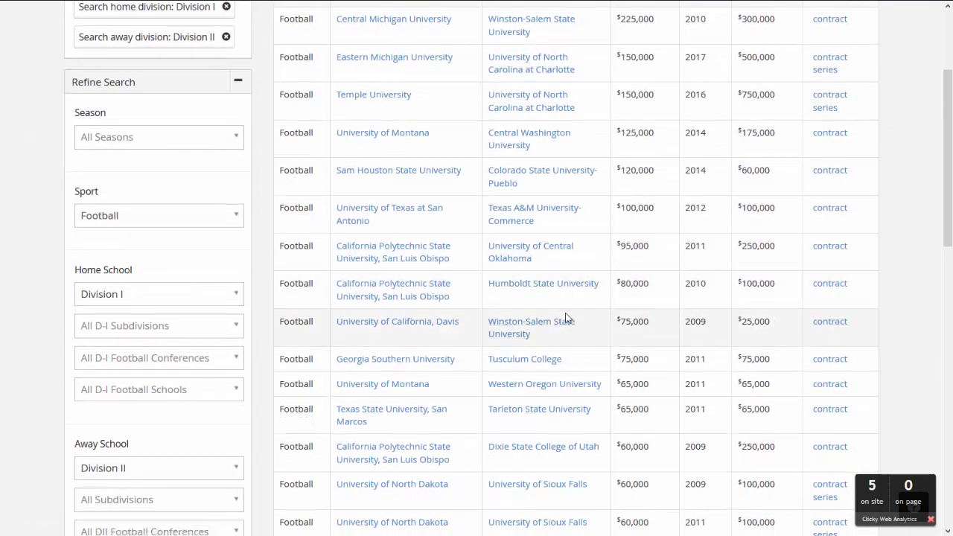
scroll(569, 309, "down", 1)
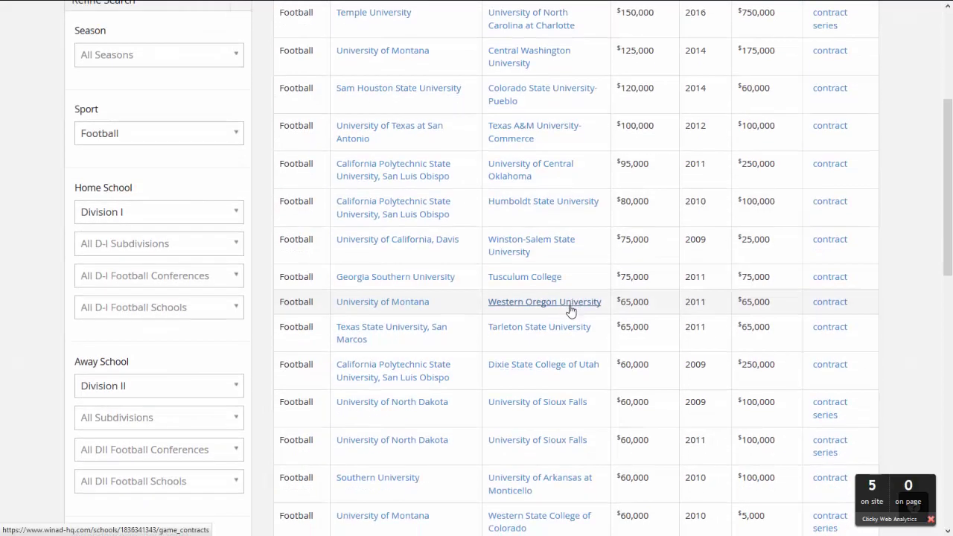
scroll(570, 309, "down", 1)
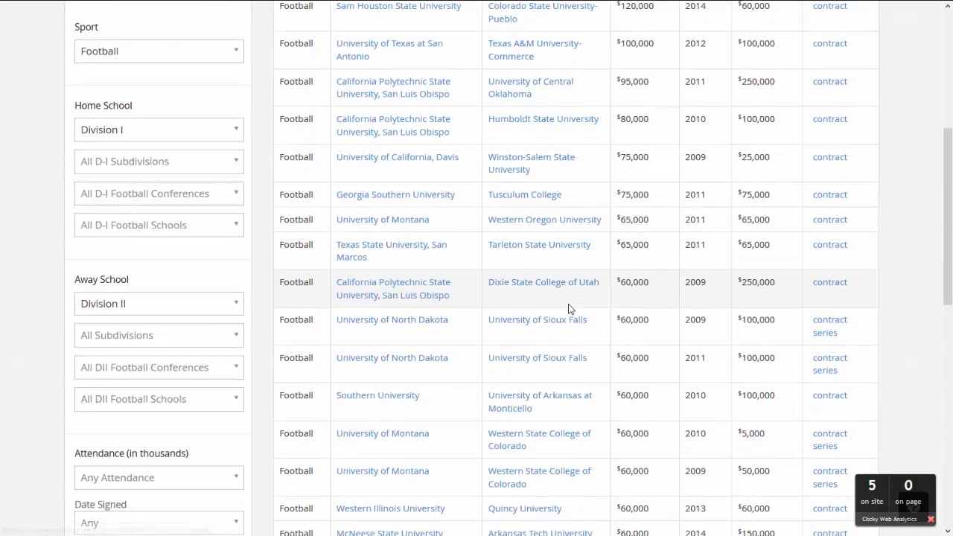
scroll(568, 308, "down", 2)
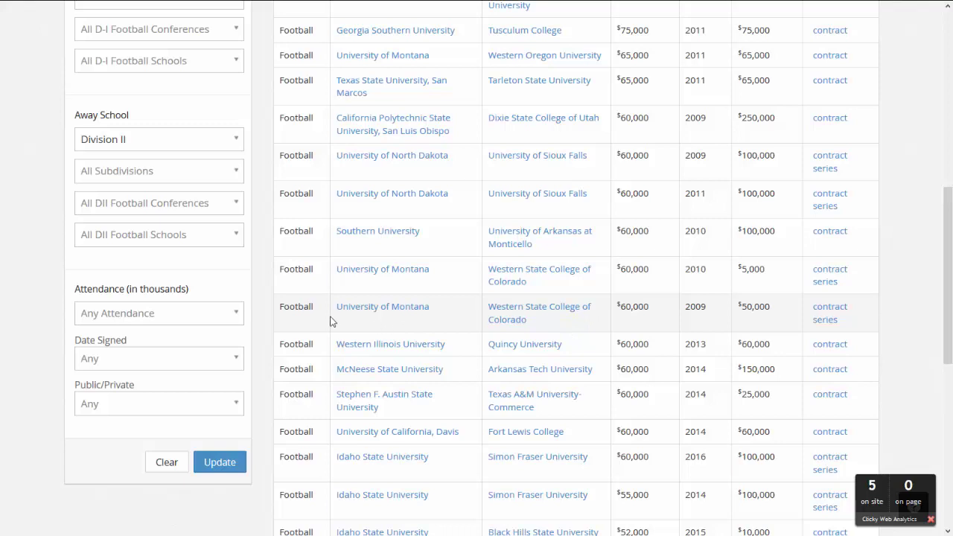
Look through the Division II football conferences offered for the away school, without choosing any
scroll(357, 320, "up", 2)
left_click(143, 289)
scroll(137, 358, "down", 5)
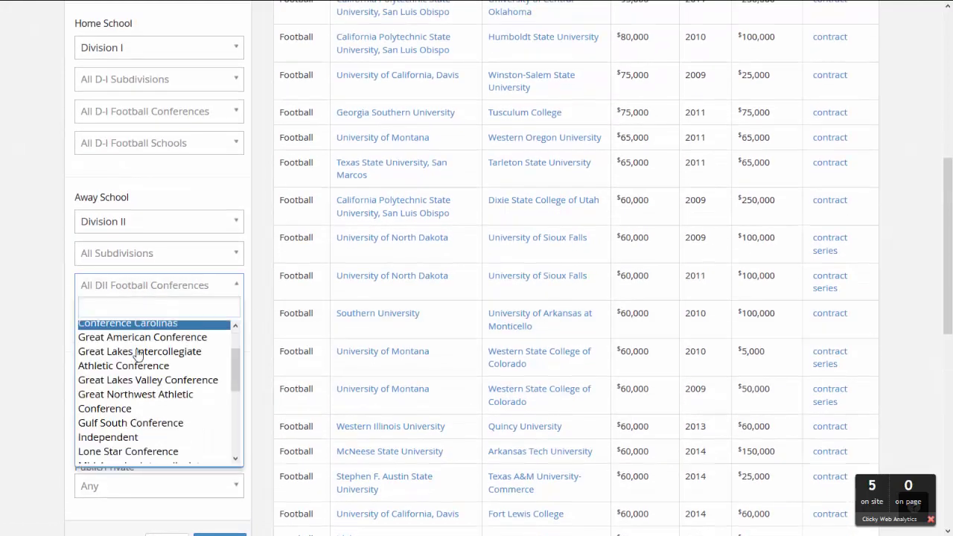
left_click(19, 298)
Set the home school's football conference to Mid-American and update the search results
scroll(19, 298, "up", 4)
left_click(127, 278)
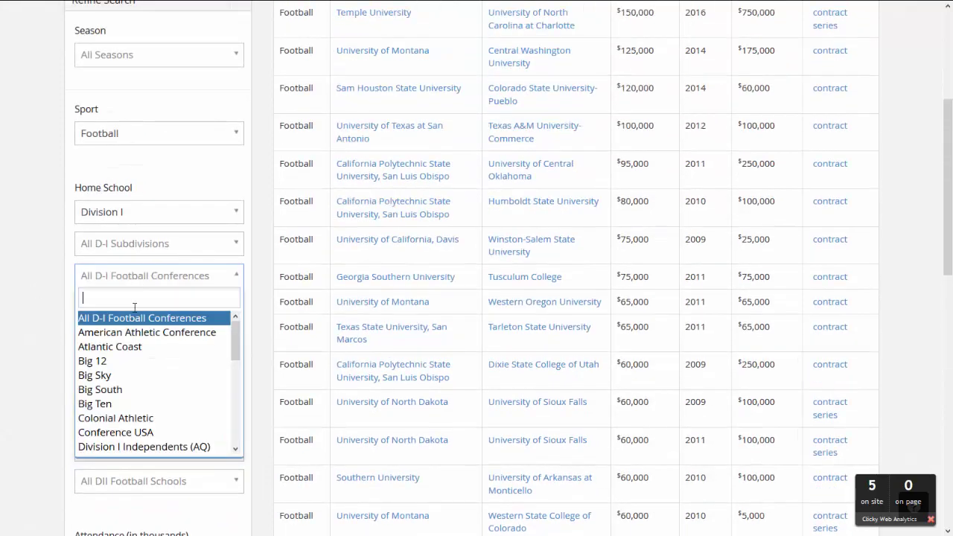
scroll(123, 370, "down", 5)
scroll(124, 370, "up", 2)
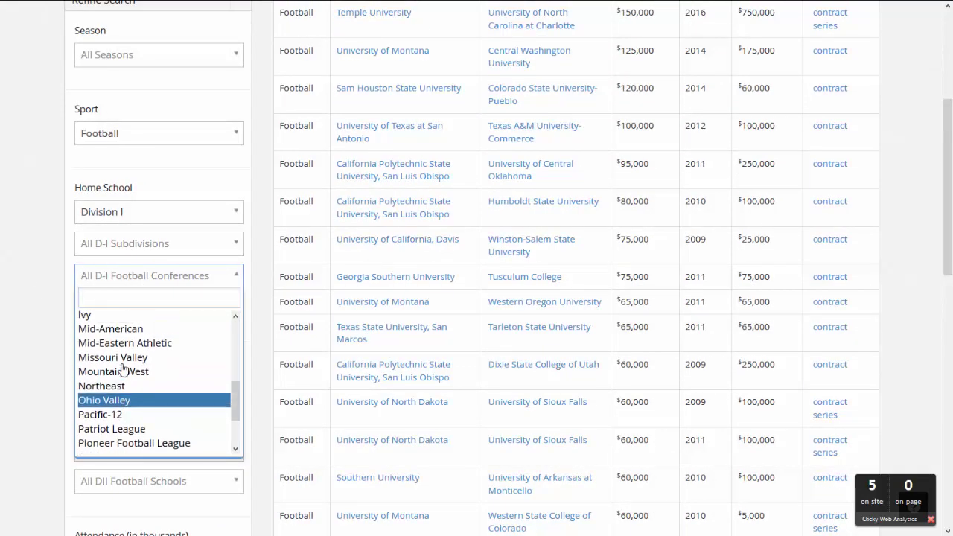
left_click(111, 336)
scroll(144, 377, "down", 2)
scroll(142, 382, "down", 2)
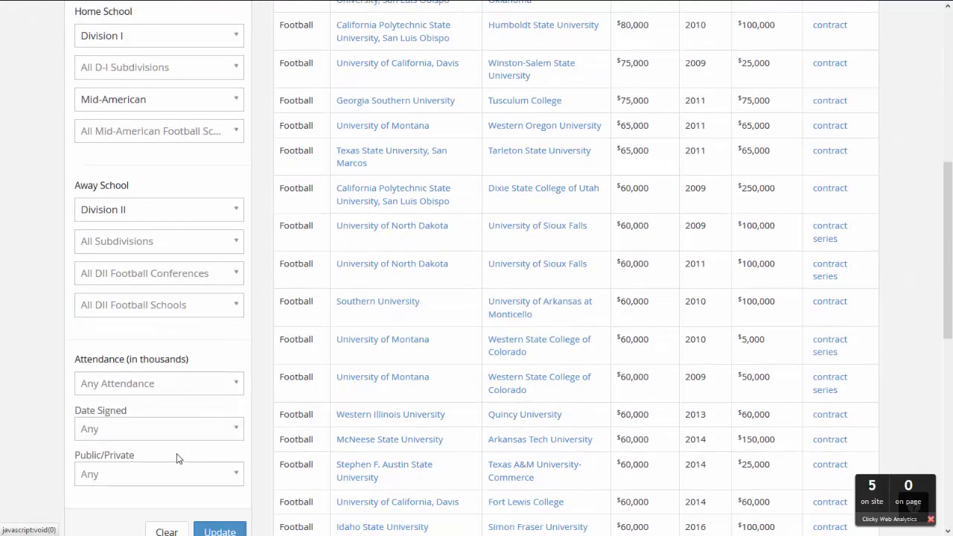
left_click(201, 466)
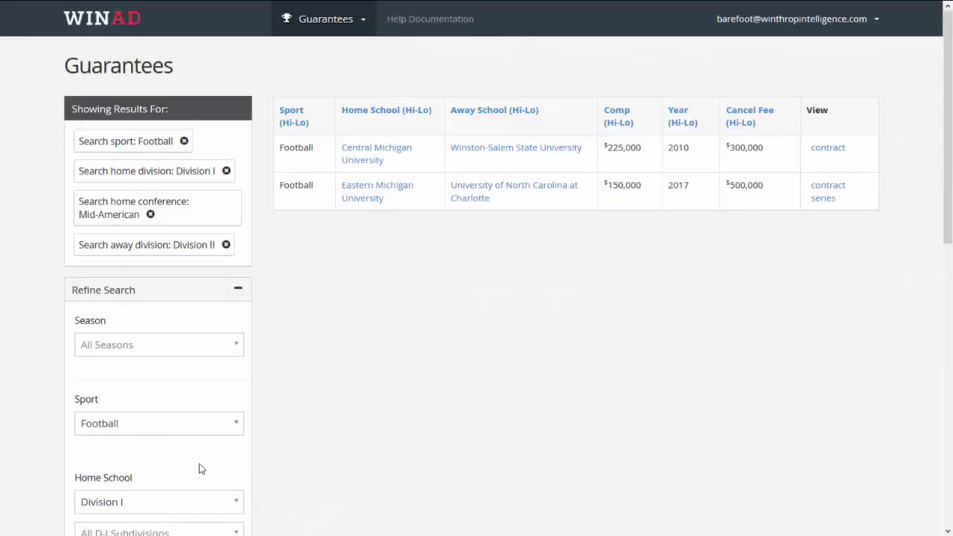
Change the sport to Basketball (M) and update the search results
left_click(137, 426)
left_click(130, 481)
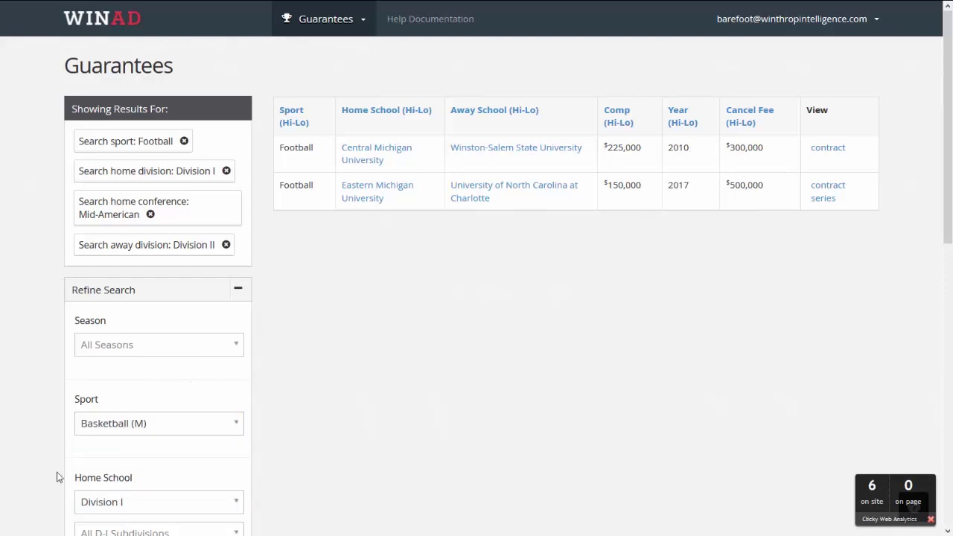
scroll(44, 467, "down", 8)
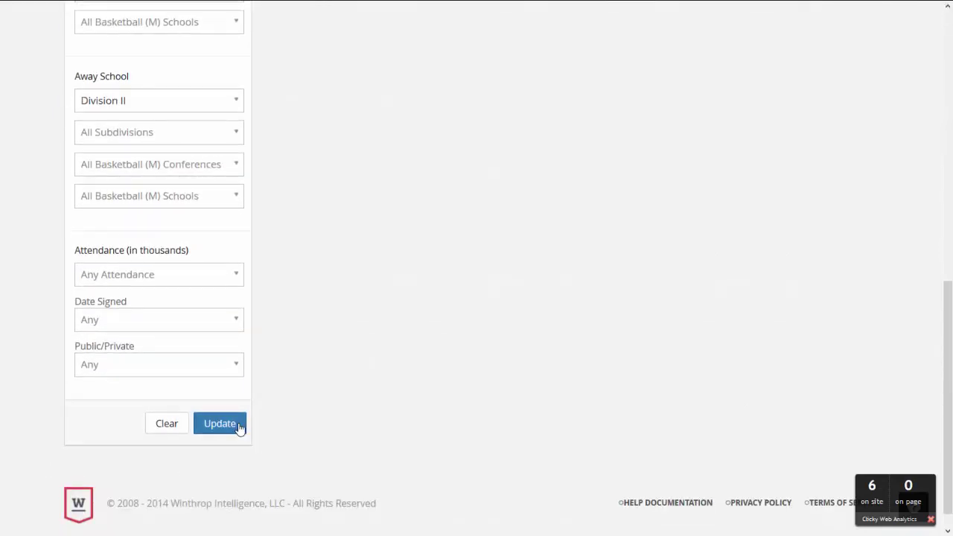
left_click(237, 424)
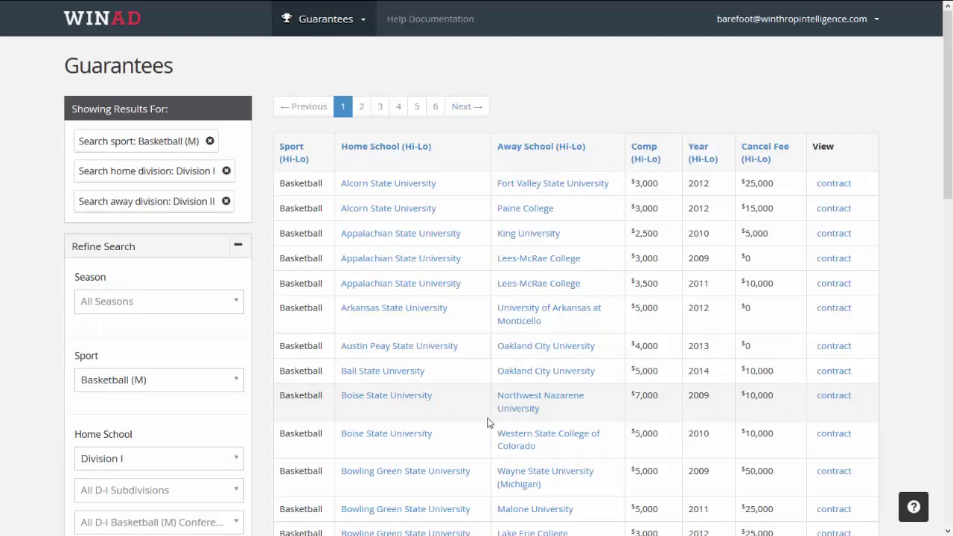
Restrict the home school's men's basketball conference to Mid-American, update the results and review the listed games
scroll(261, 415, "down", 1)
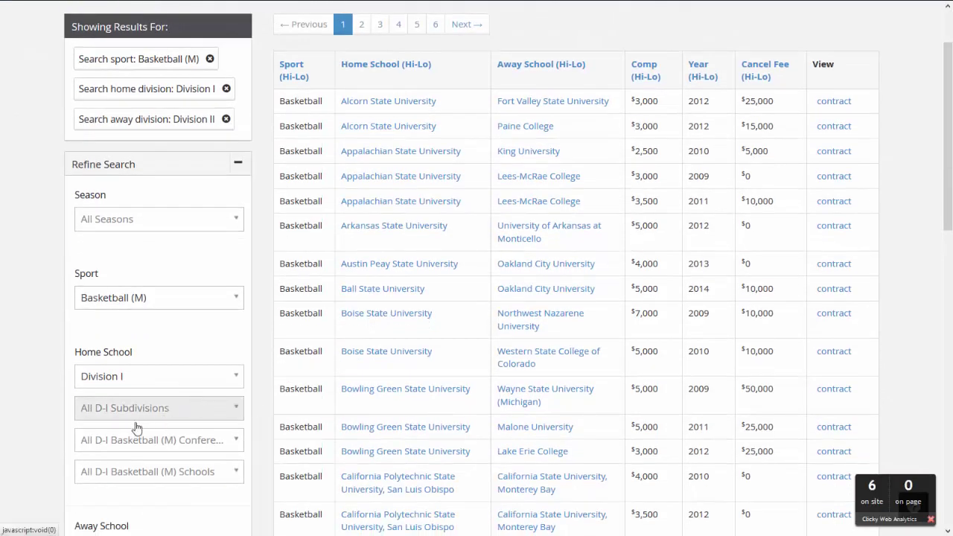
left_click(136, 439)
scroll(128, 390, "down", 3)
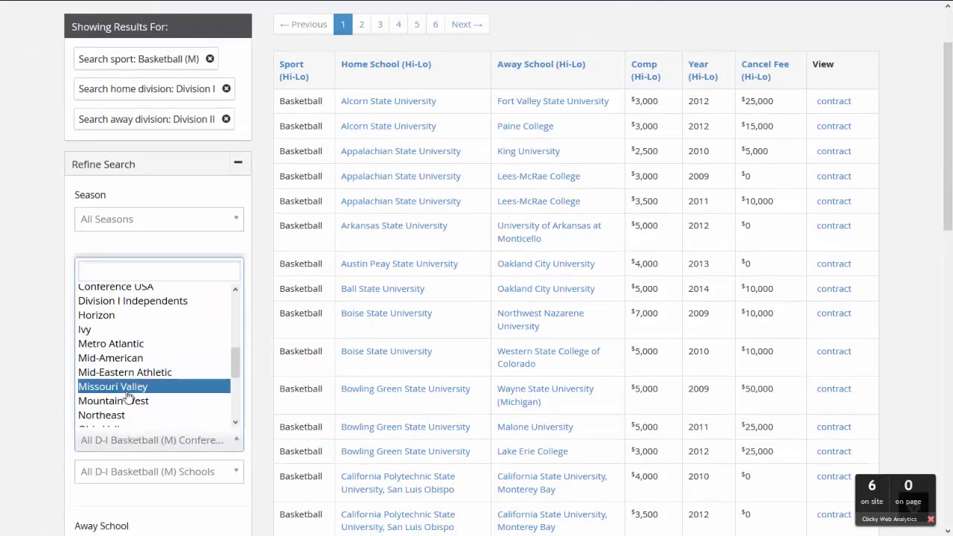
left_click(119, 358)
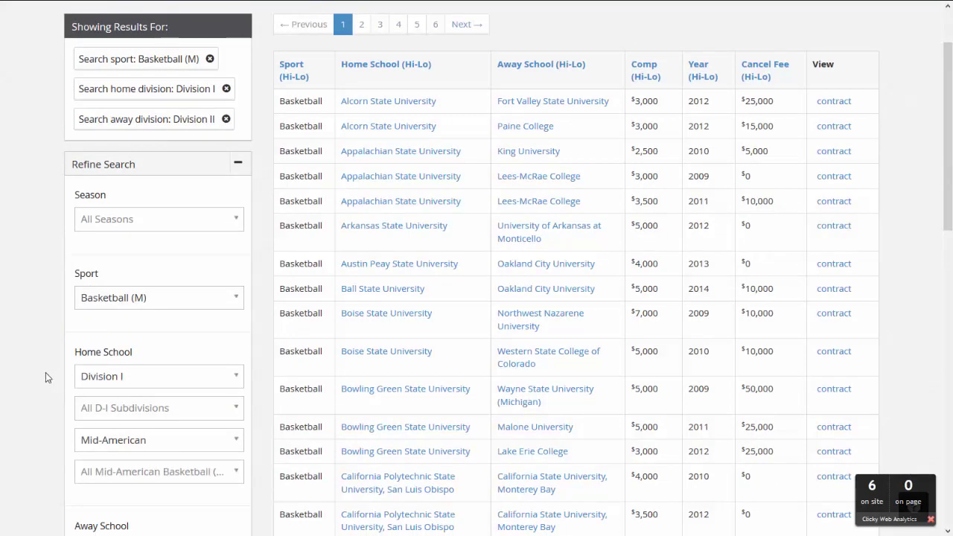
scroll(45, 372, "down", 6)
left_click(221, 386)
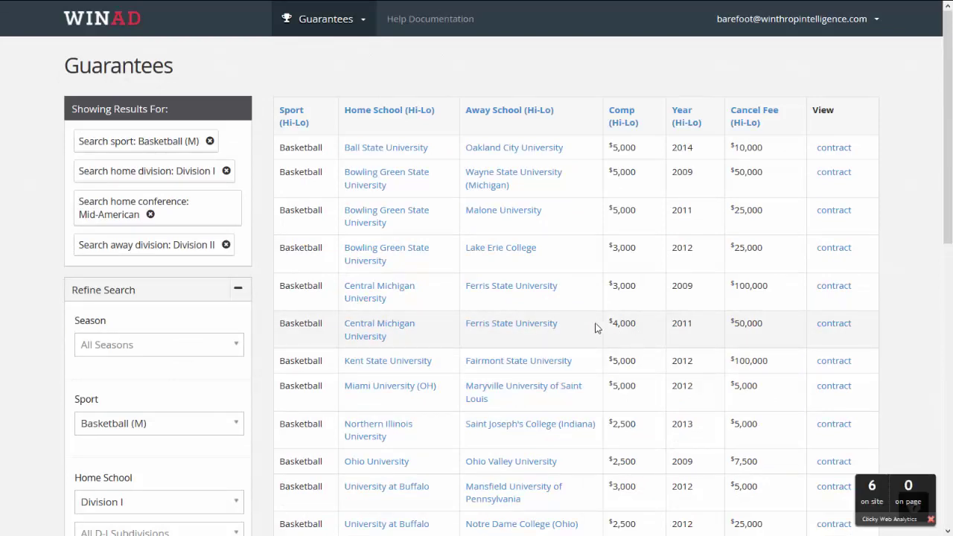
scroll(30, 327, "down", 1)
scroll(30, 328, "down", 3)
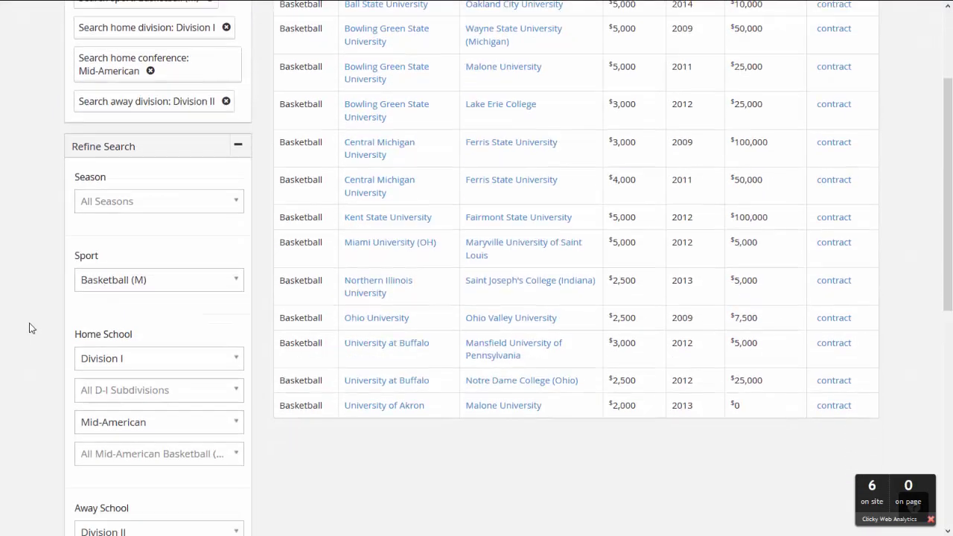
scroll(30, 327, "up", 2)
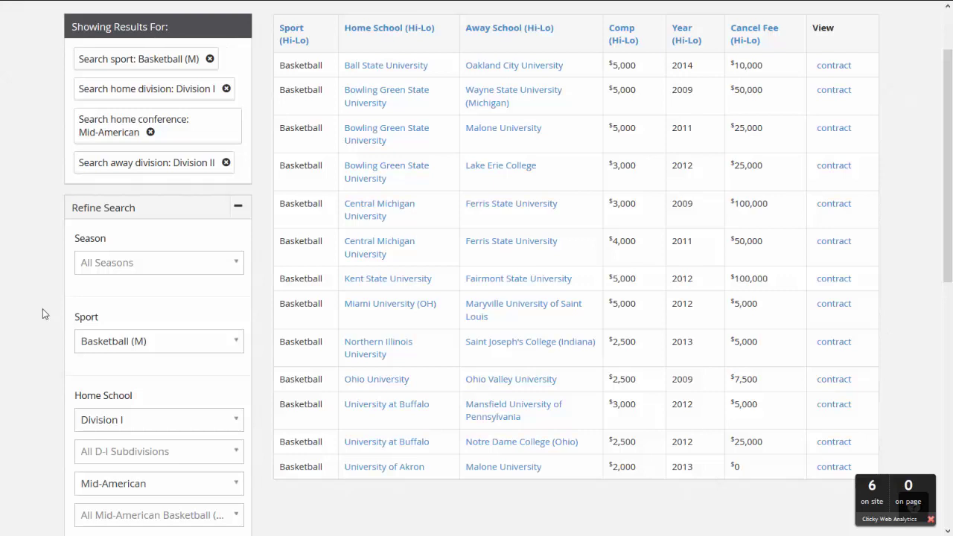
Reset the home school's conference to All D-I Basketball (M) Conferences
scroll(41, 313, "down", 1)
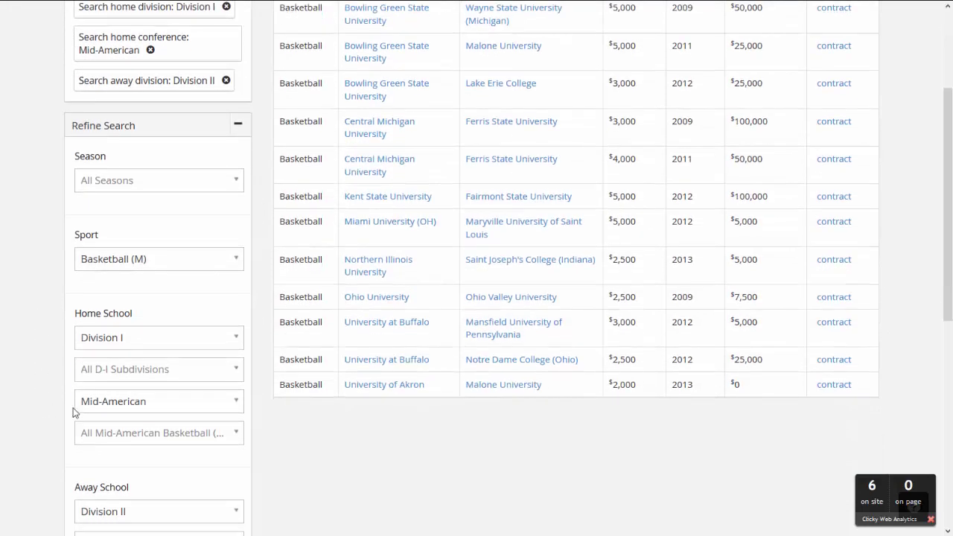
left_click(119, 402)
scroll(149, 283, "up", 3)
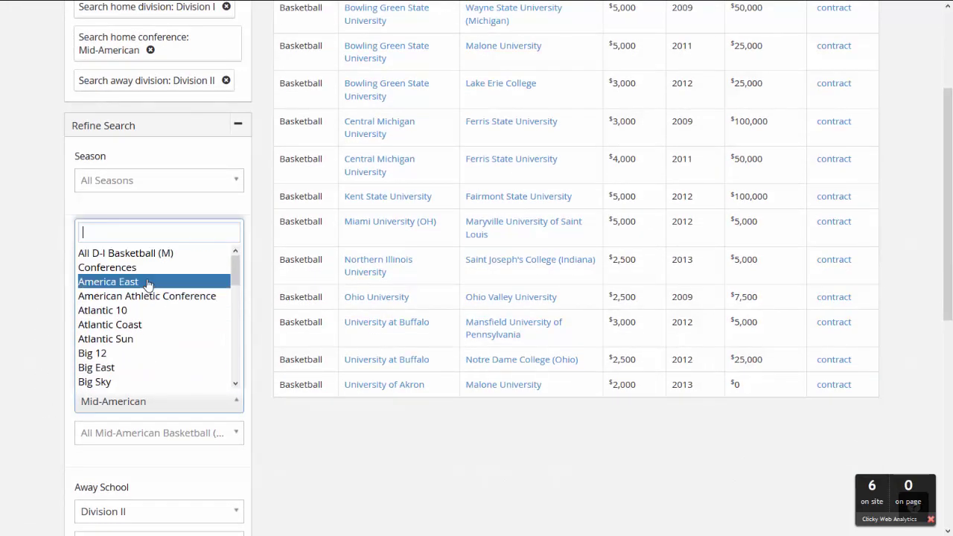
left_click(145, 262)
scroll(30, 287, "down", 3)
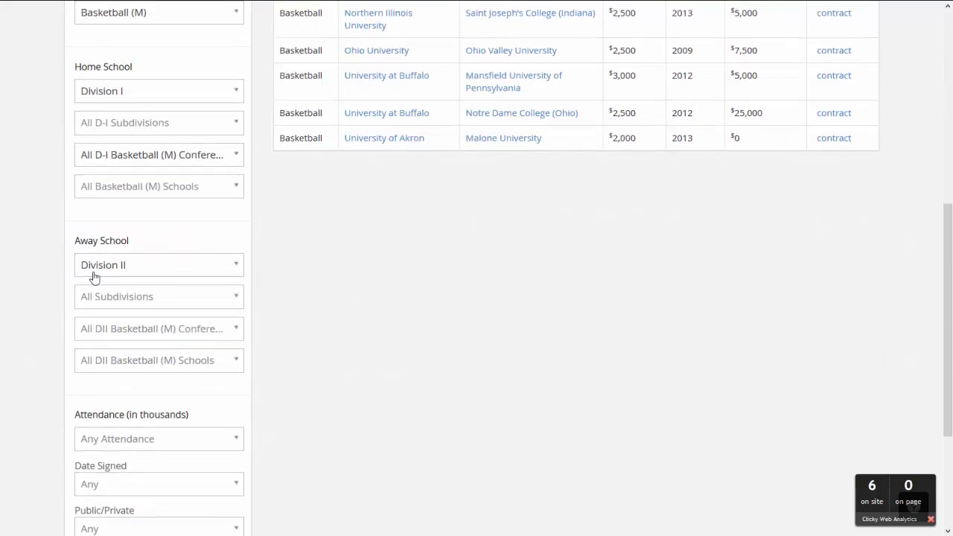
Set the home school to Chicago State University and update the search results
left_click(136, 193)
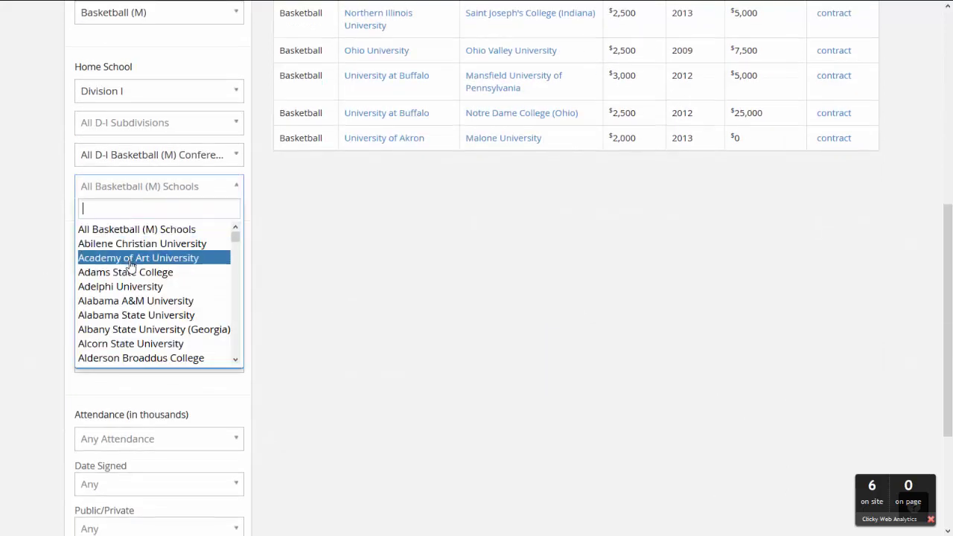
type("chica")
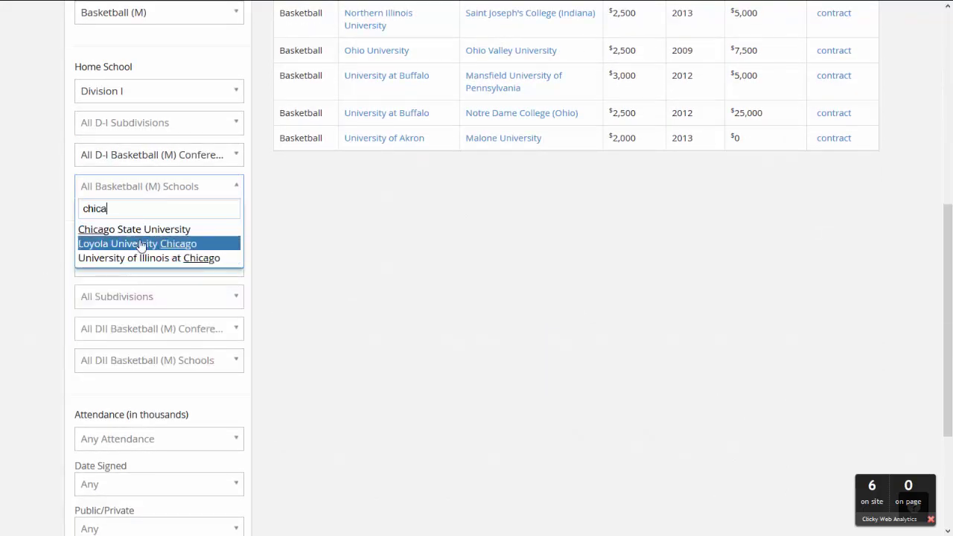
left_click(142, 230)
scroll(49, 297, "down", 3)
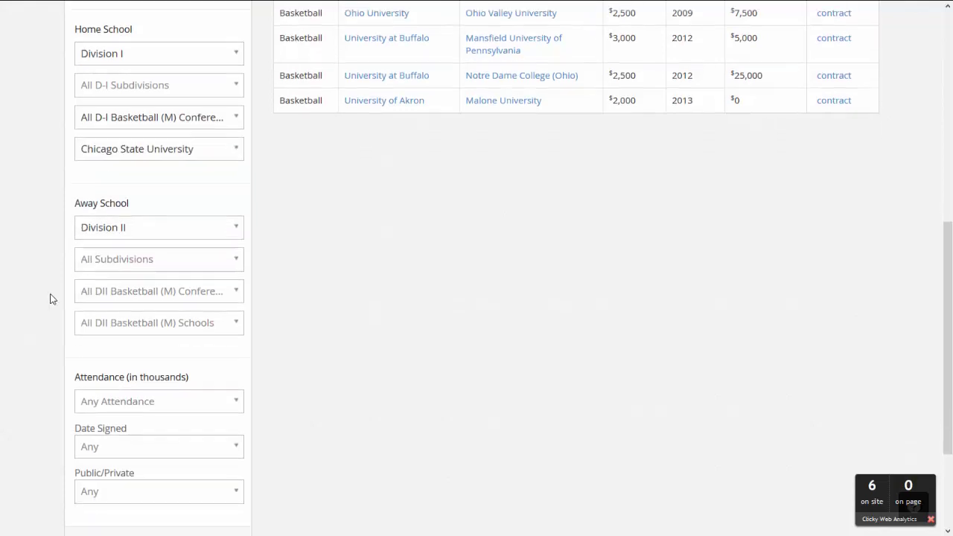
left_click(220, 423)
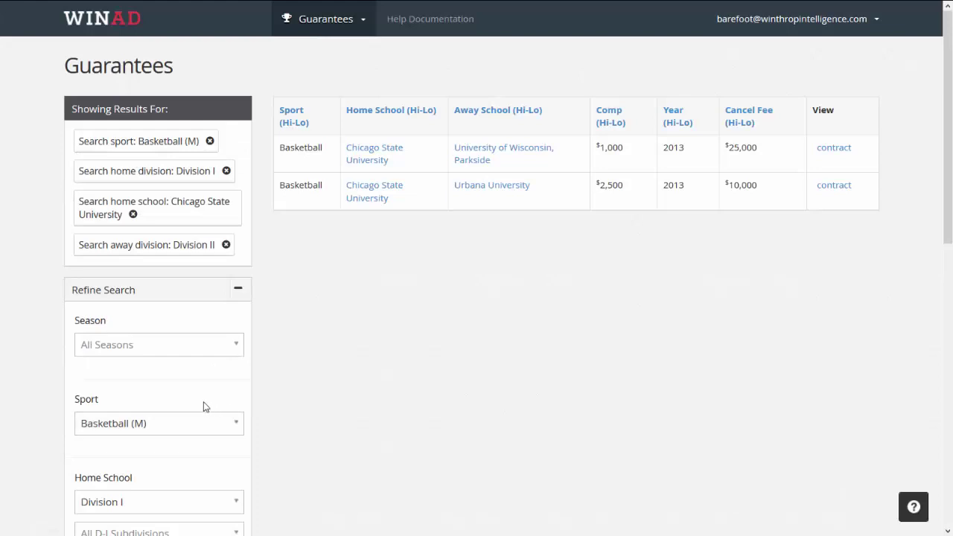
Update the results to away schools from All Divisions and sort them by compensation from highest to lowest
scroll(198, 404, "down", 5)
left_click(157, 269)
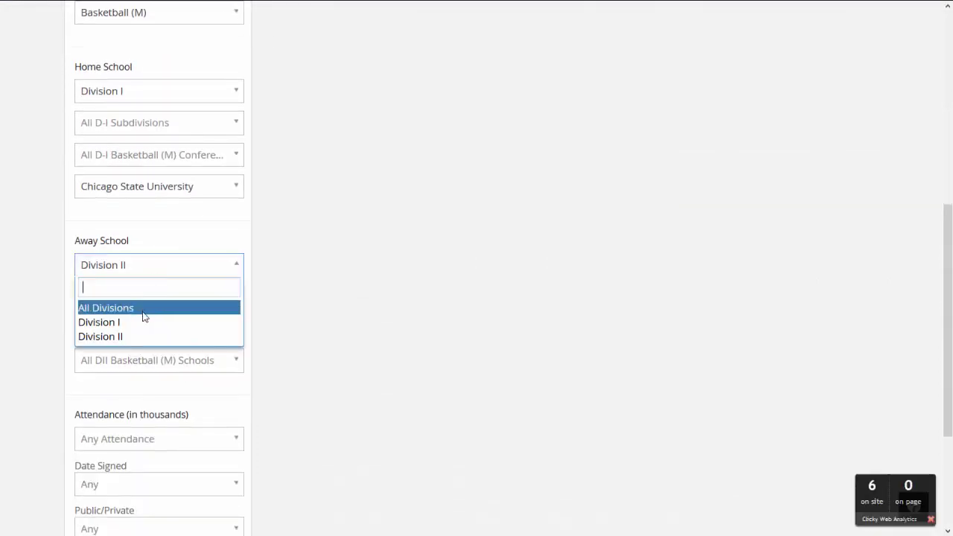
left_click(142, 306)
scroll(95, 408, "down", 3)
left_click(219, 428)
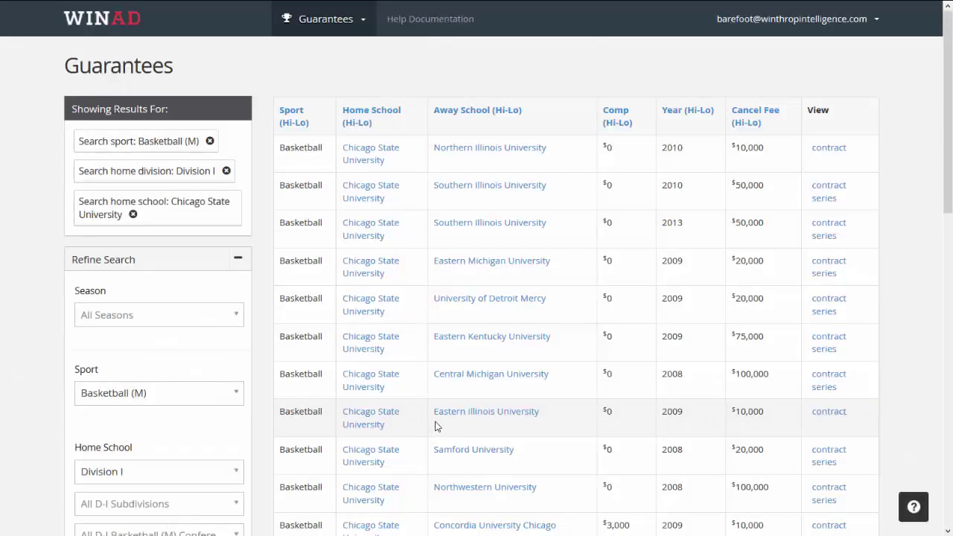
left_click(618, 124)
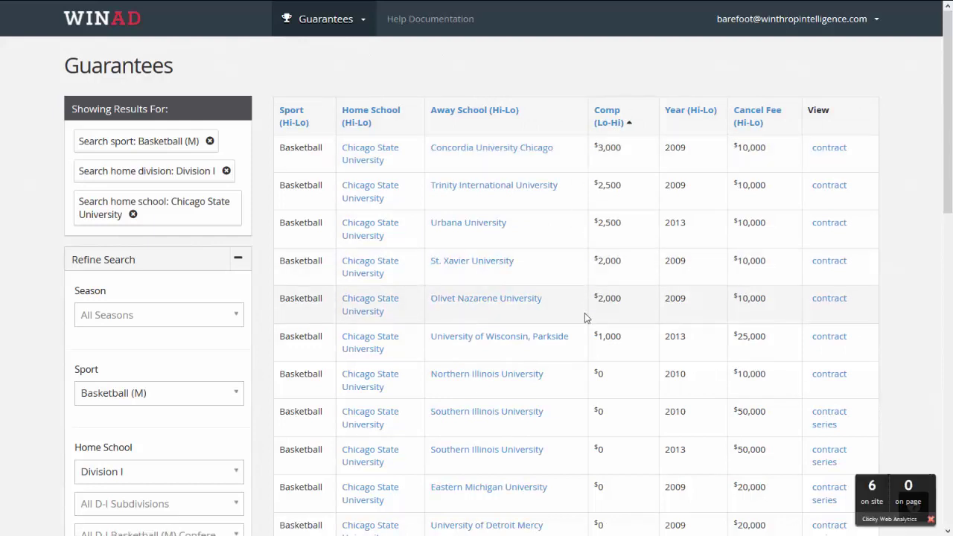
mouse_move(602, 337)
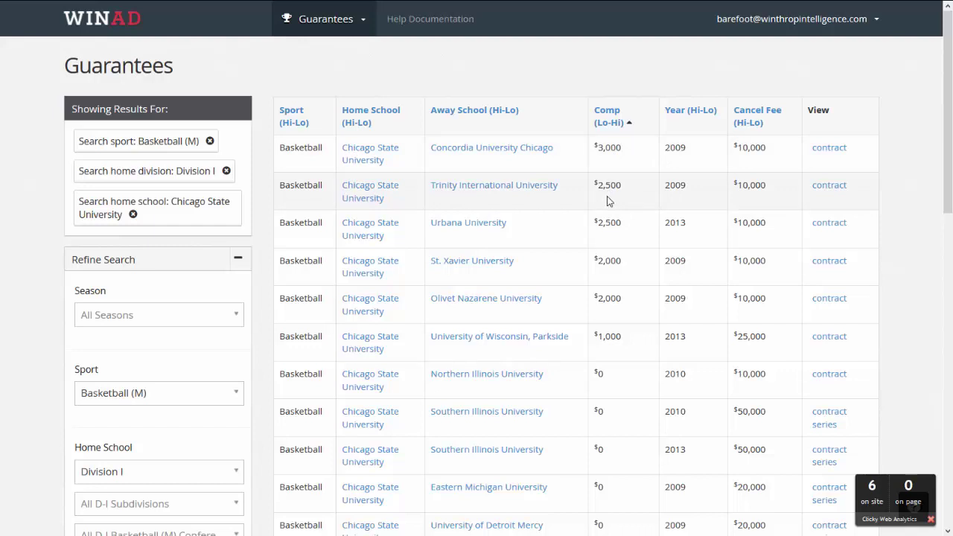
Go to the Vendors database and filter its deals to Division II schools
left_click(355, 27)
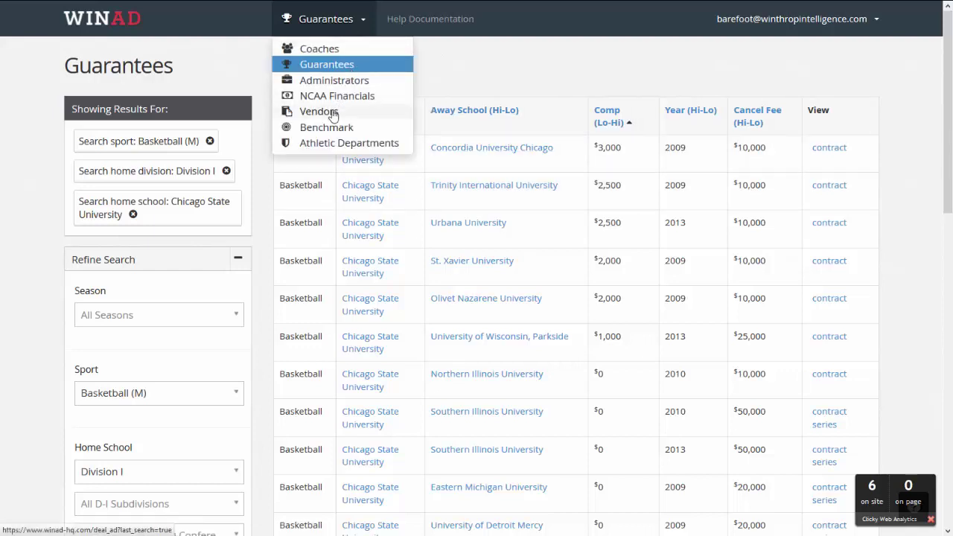
left_click(336, 112)
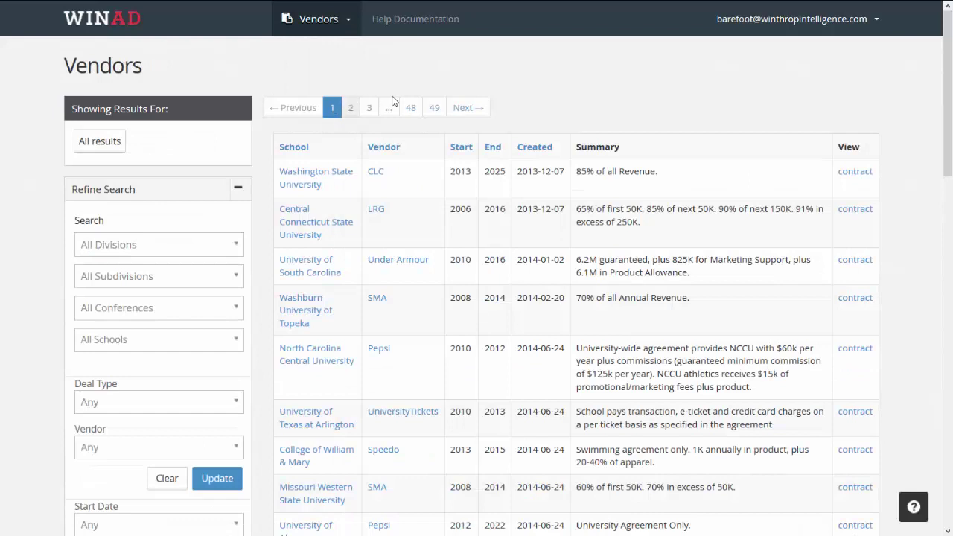
left_click(122, 260)
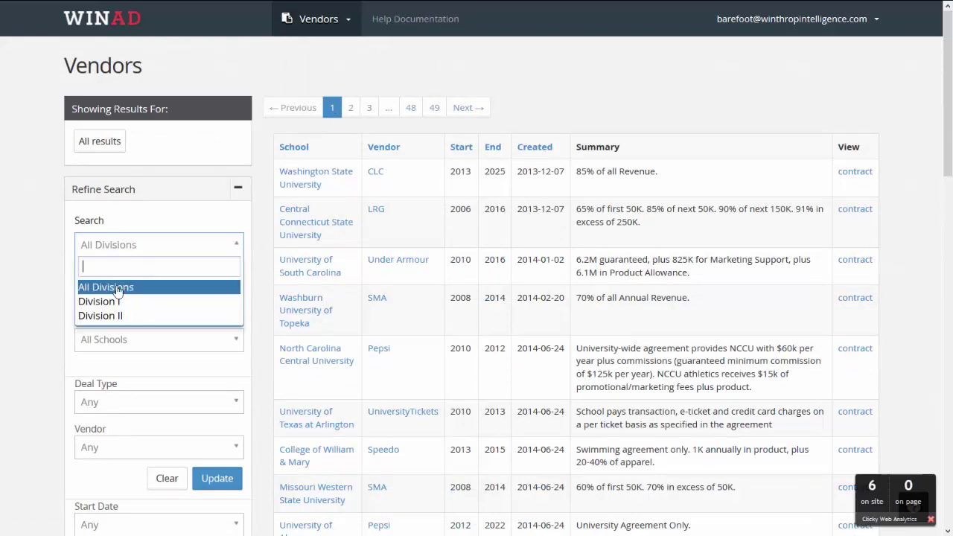
left_click(104, 314)
left_click(219, 480)
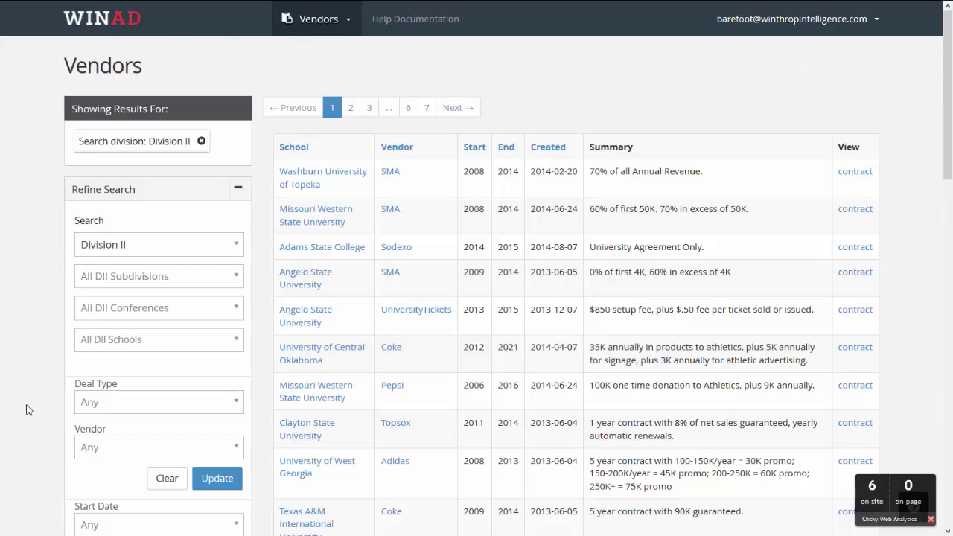
Look over the Division II vendor deals, their created dates, and the conference and school filters, without choosing any
scroll(30, 395, "down", 1)
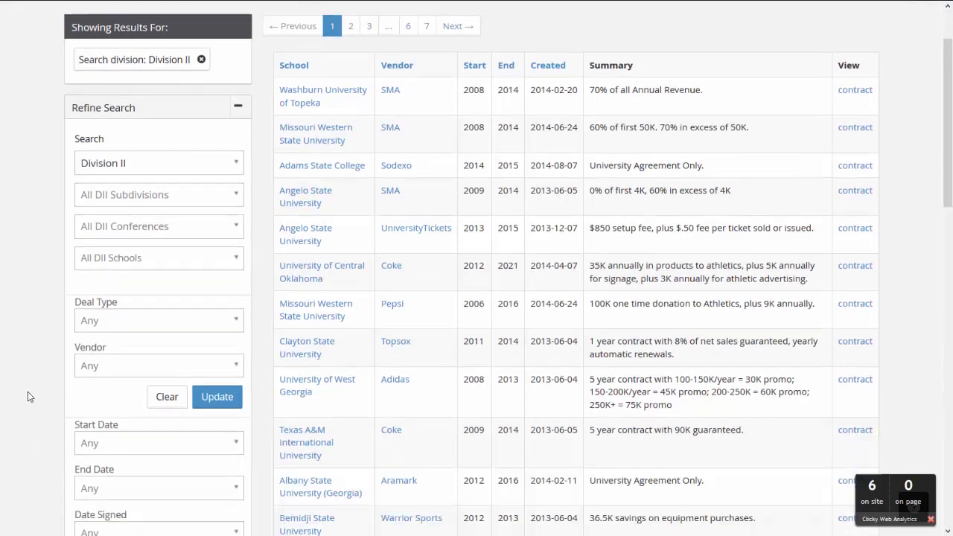
scroll(26, 395, "down", 1)
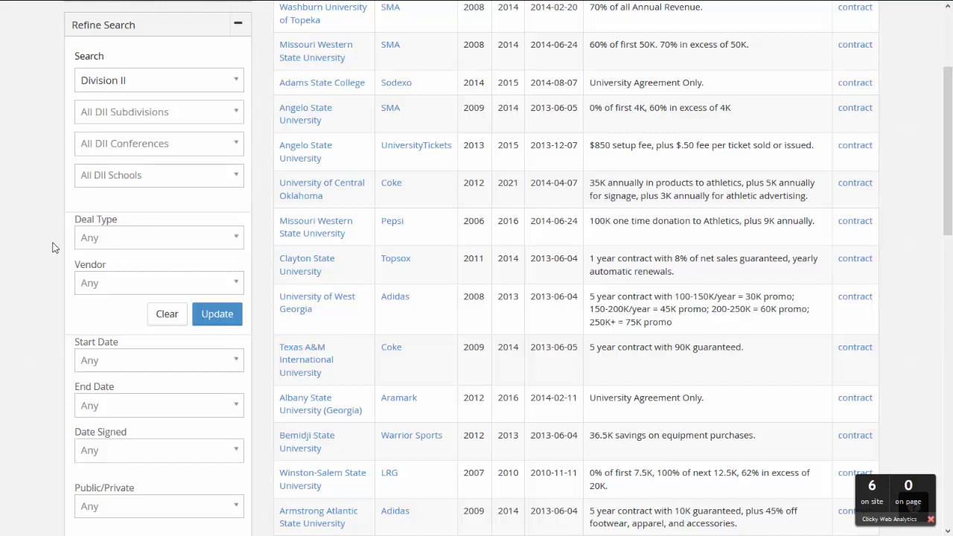
scroll(52, 248, "up", 2)
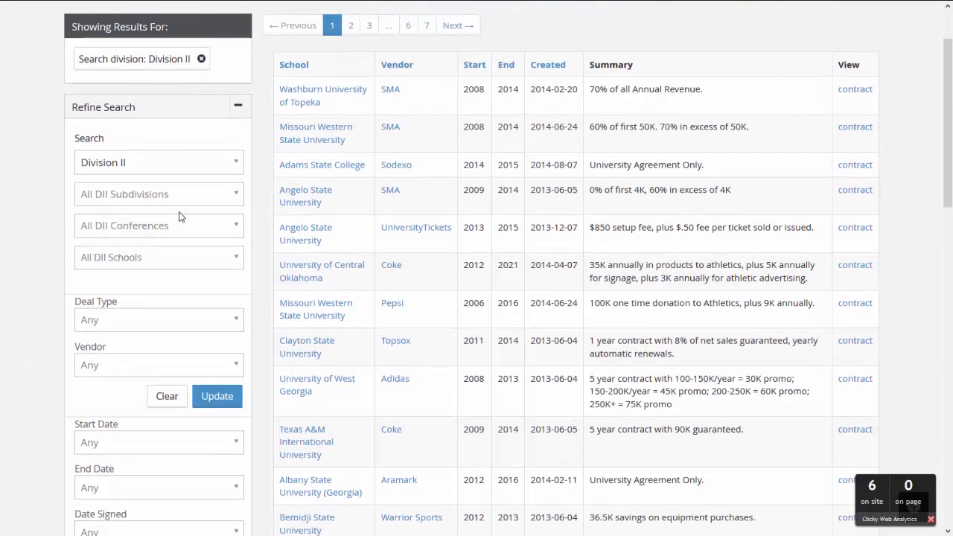
left_click(168, 225)
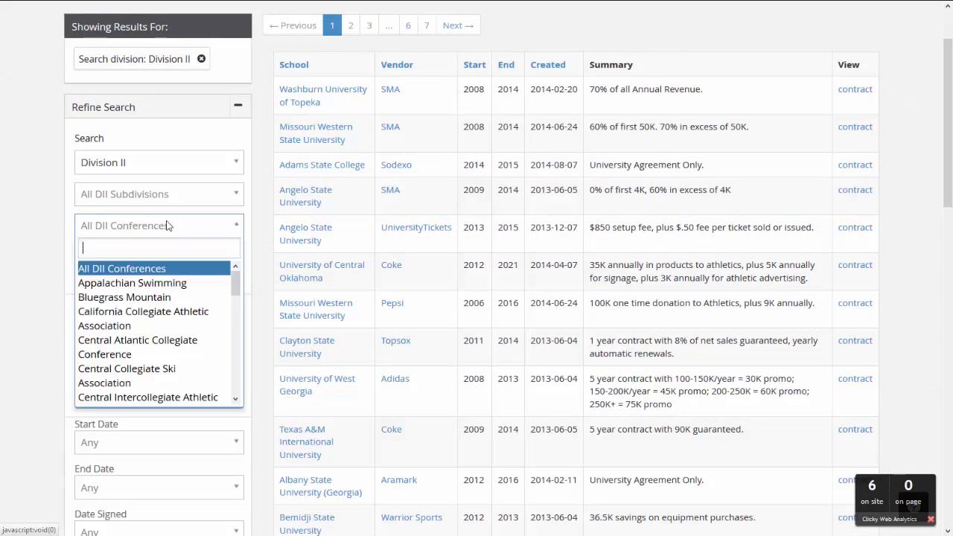
left_click(34, 266)
left_click(159, 266)
left_click(5, 278)
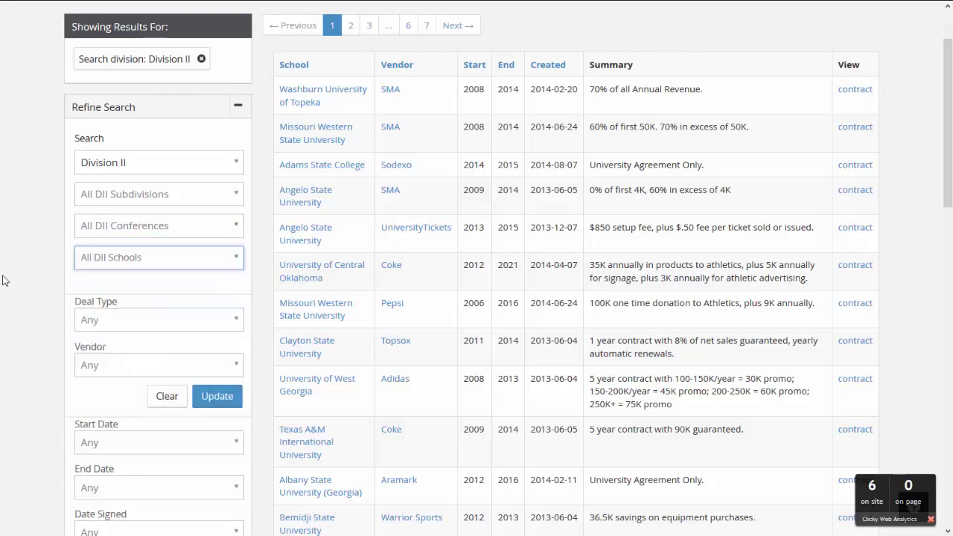
scroll(40, 280, "up", 2)
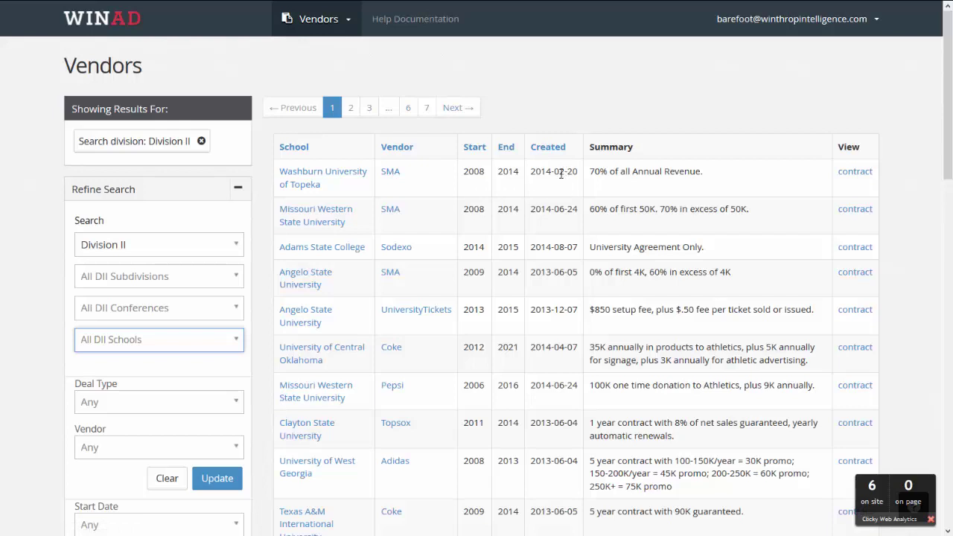
left_click_drag(560, 172, 579, 172)
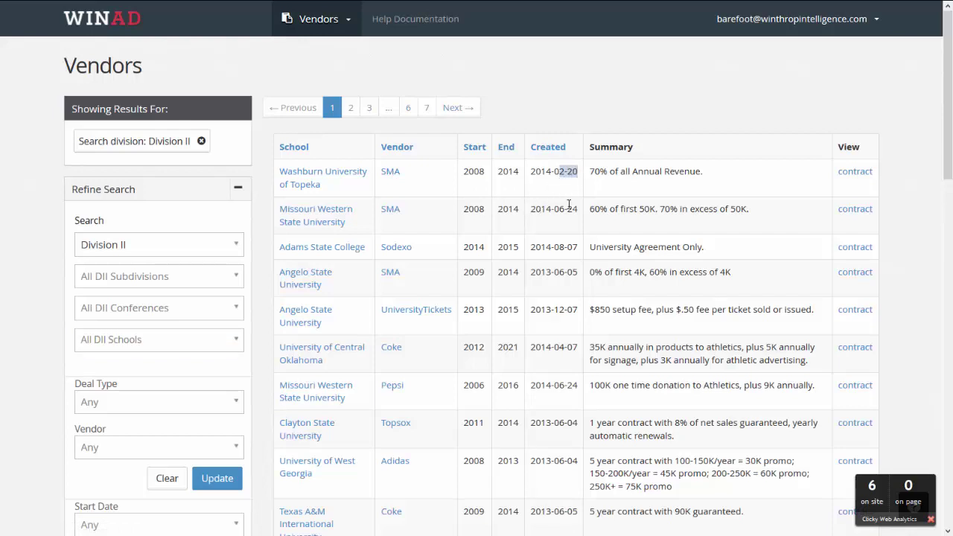
Open the Washburn University of Topeka contract with SMA, look over the agreement, and return to the vendor results
left_click(829, 184)
left_click(856, 173)
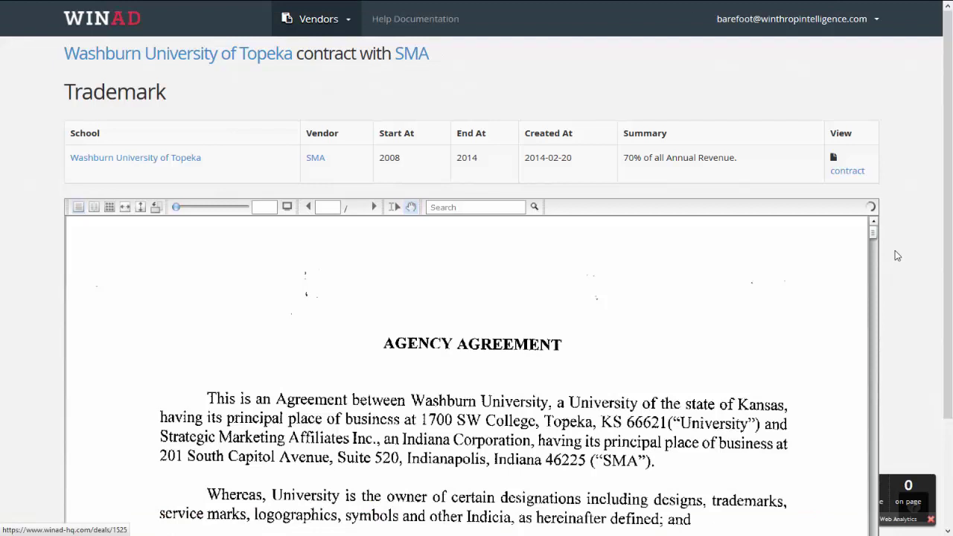
scroll(897, 257, "down", 1)
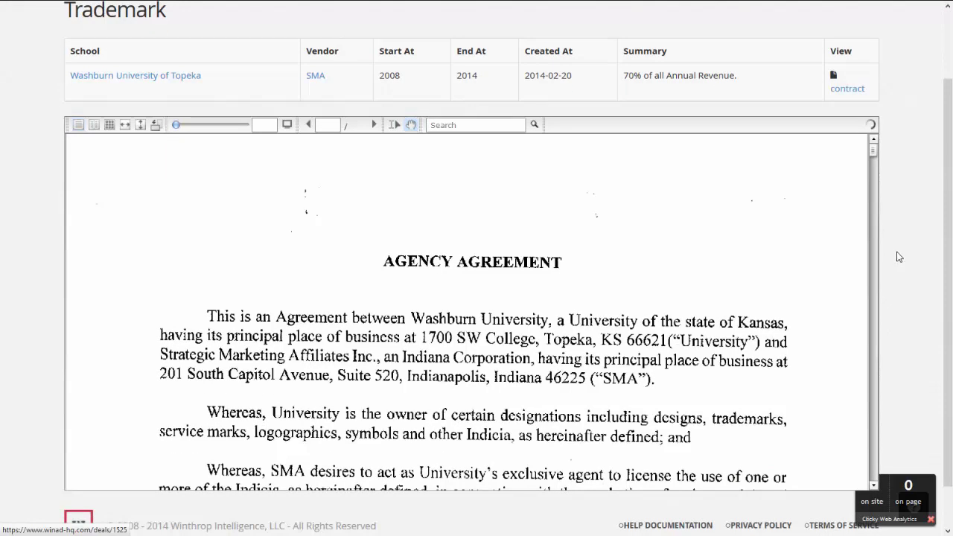
mouse_move(23, 6)
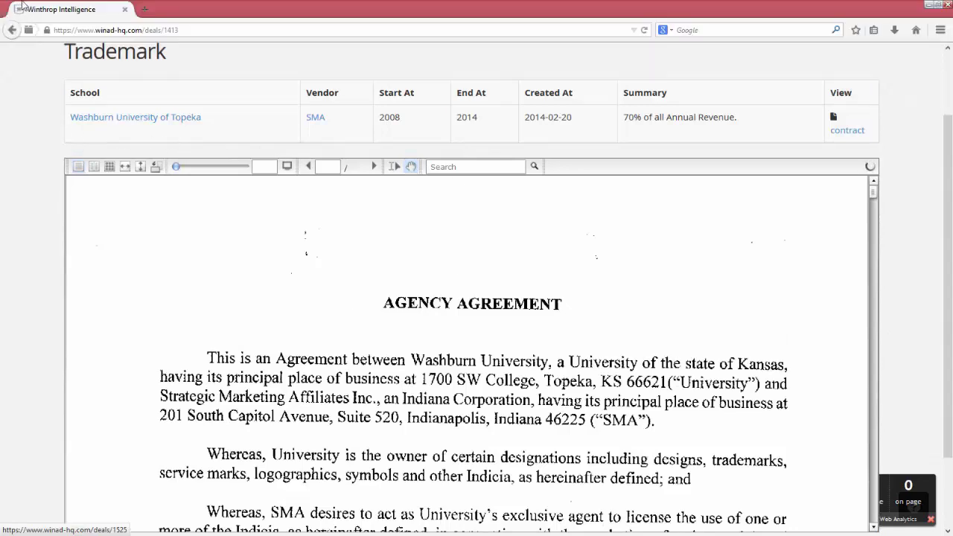
left_click(12, 29)
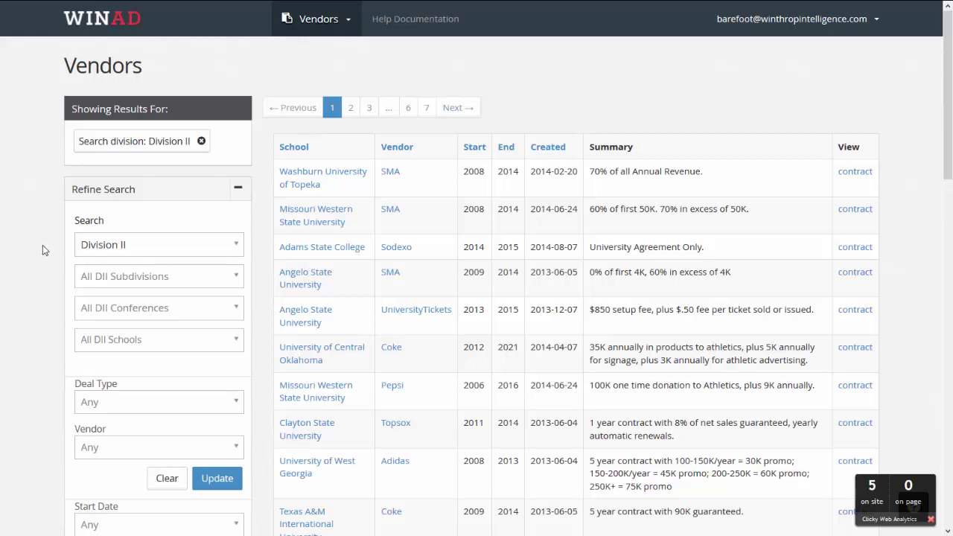
Filter the Division II vendor deals to the PouringRights deal type and look over the matching contracts
scroll(43, 245, "down", 2)
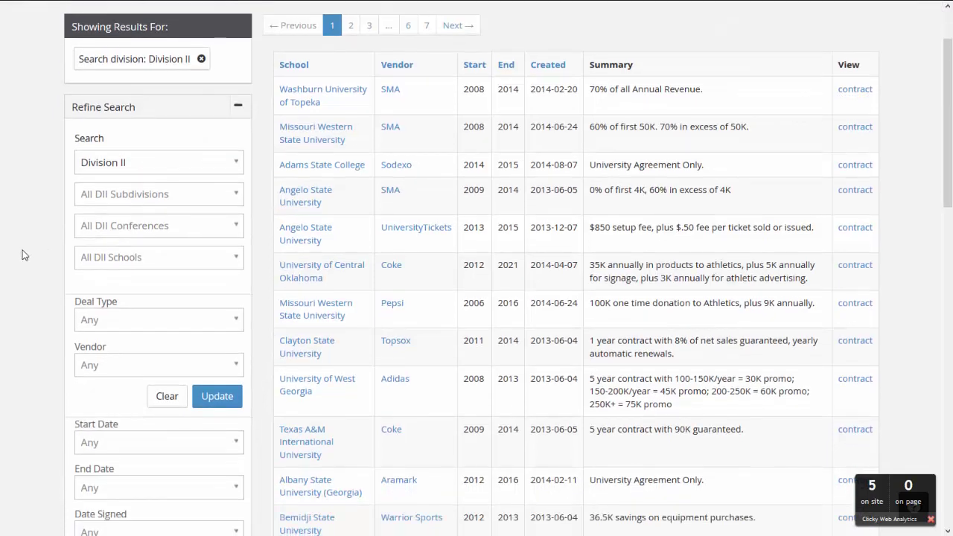
scroll(25, 272, "down", 1)
scroll(25, 272, "down", 1)
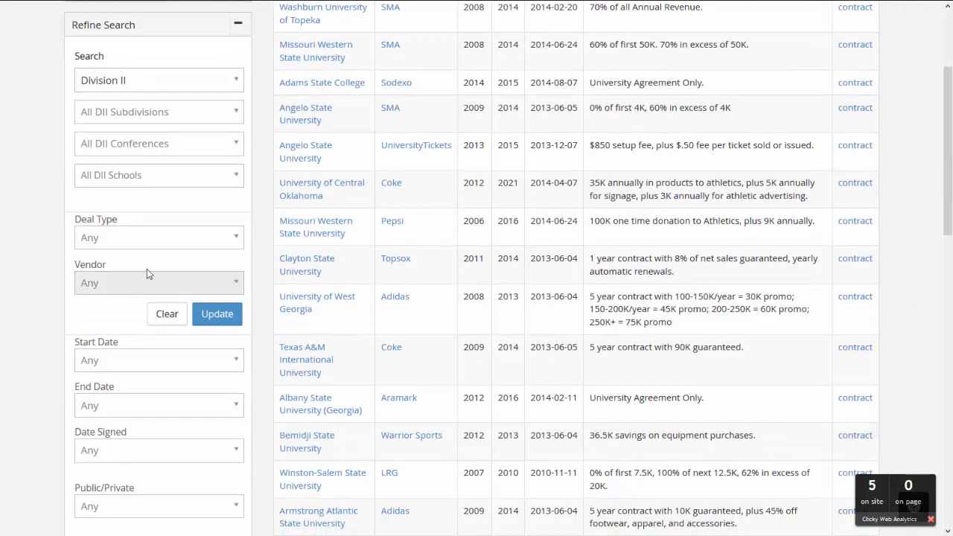
left_click(191, 251)
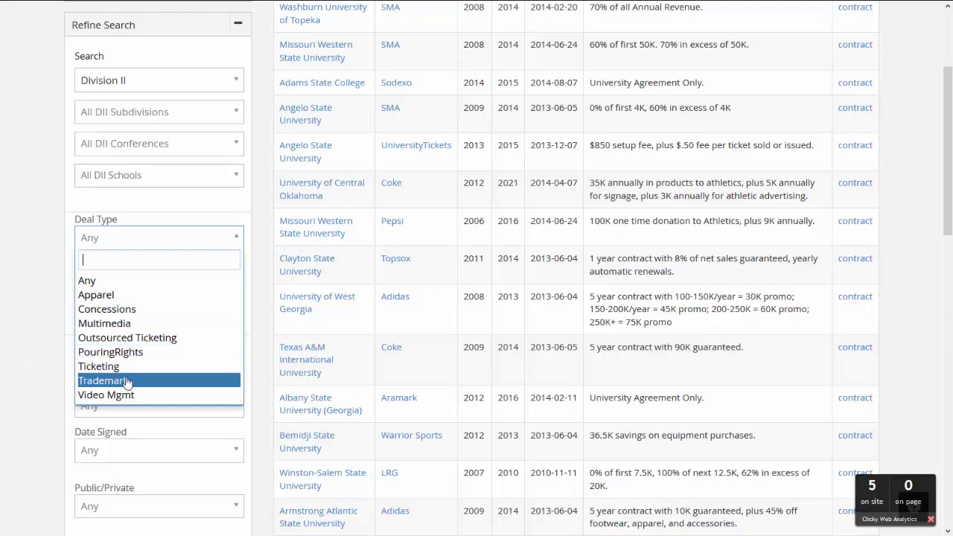
left_click(50, 375)
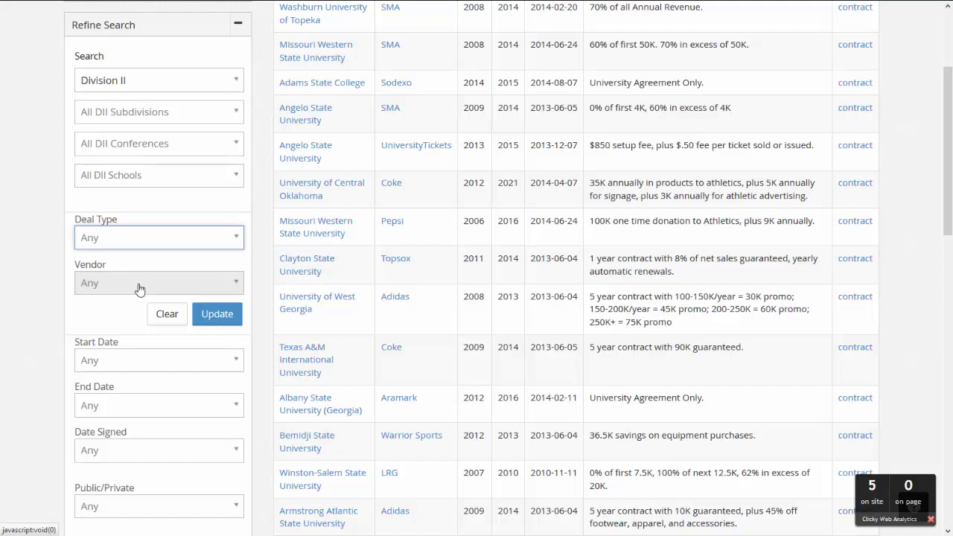
left_click(140, 244)
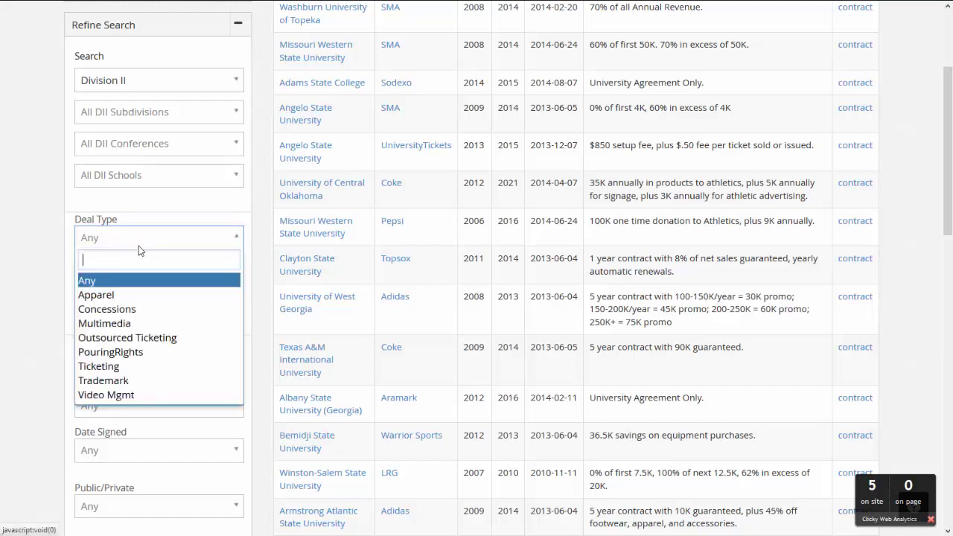
left_click(123, 355)
left_click(213, 326)
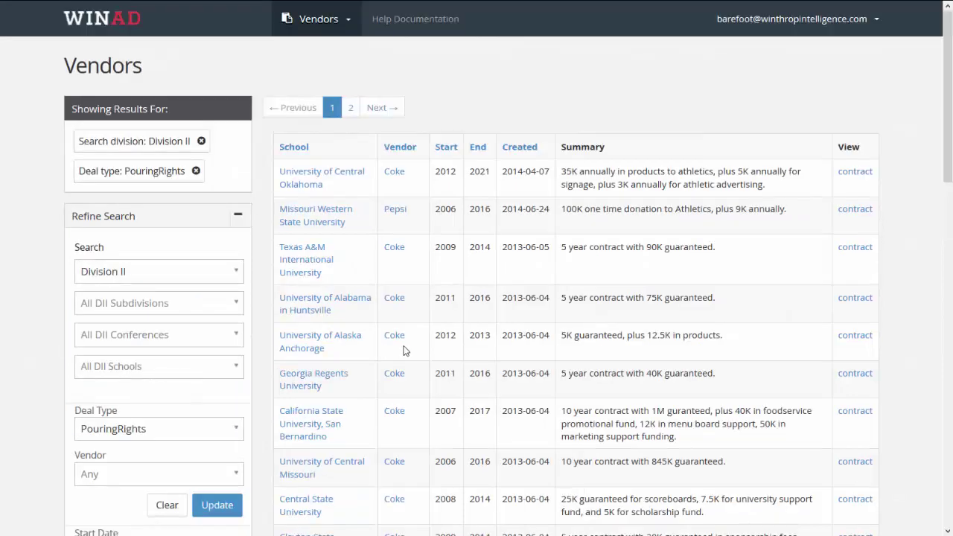
scroll(559, 344, "down", 4)
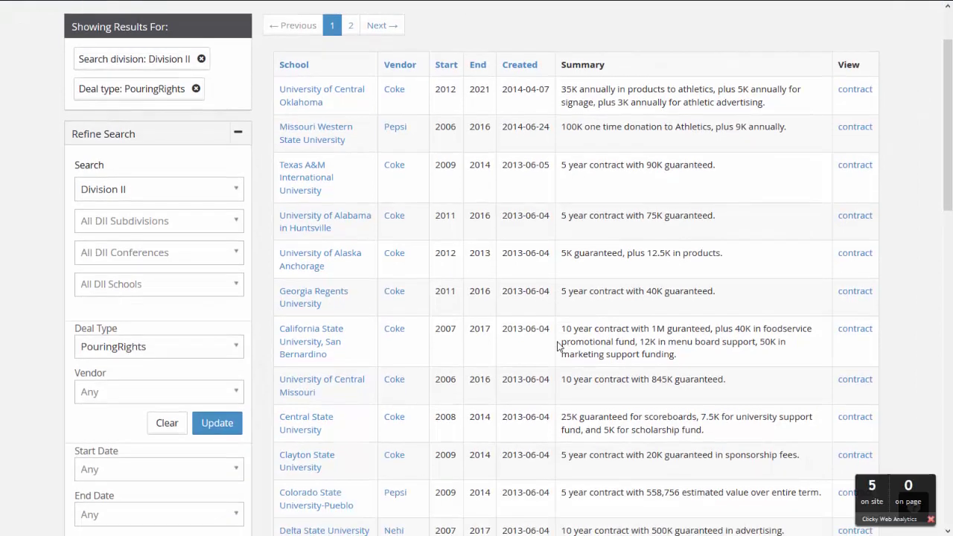
scroll(559, 344, "down", 1)
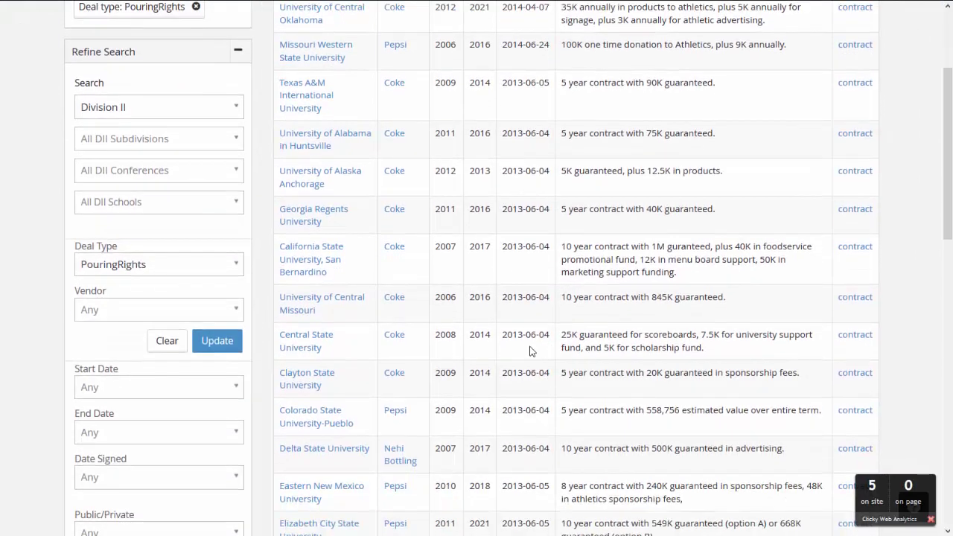
Change the deal type filter to Concessions, update the results, and review the contract summaries
left_click(155, 266)
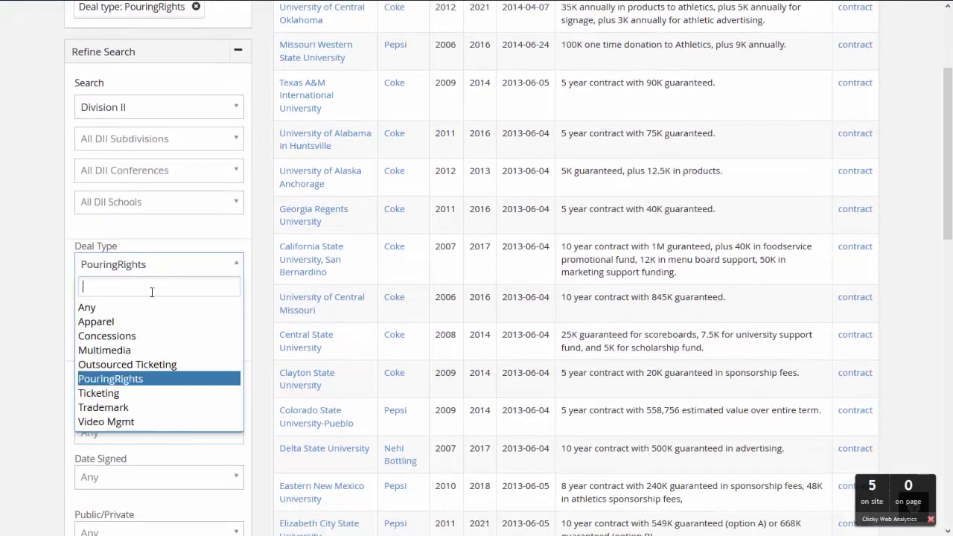
left_click(136, 338)
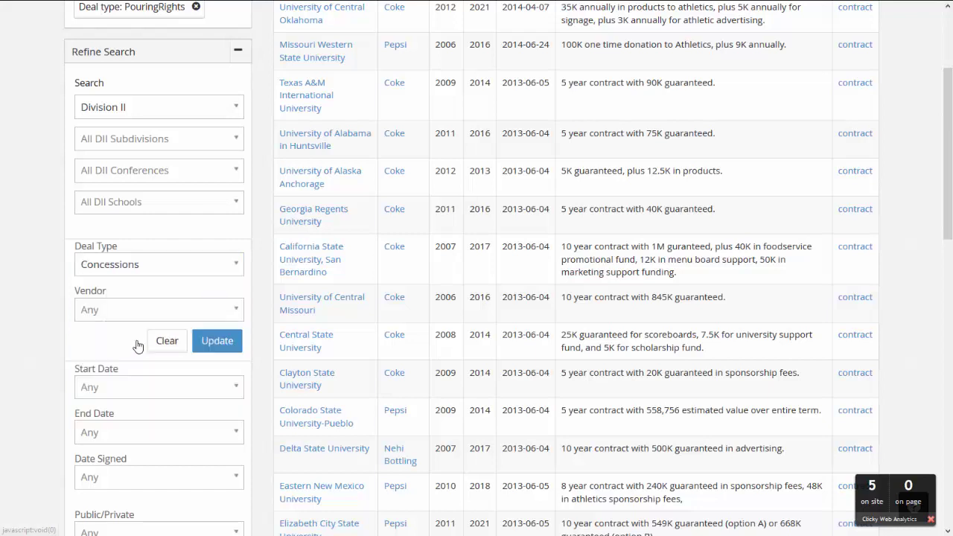
left_click(230, 343)
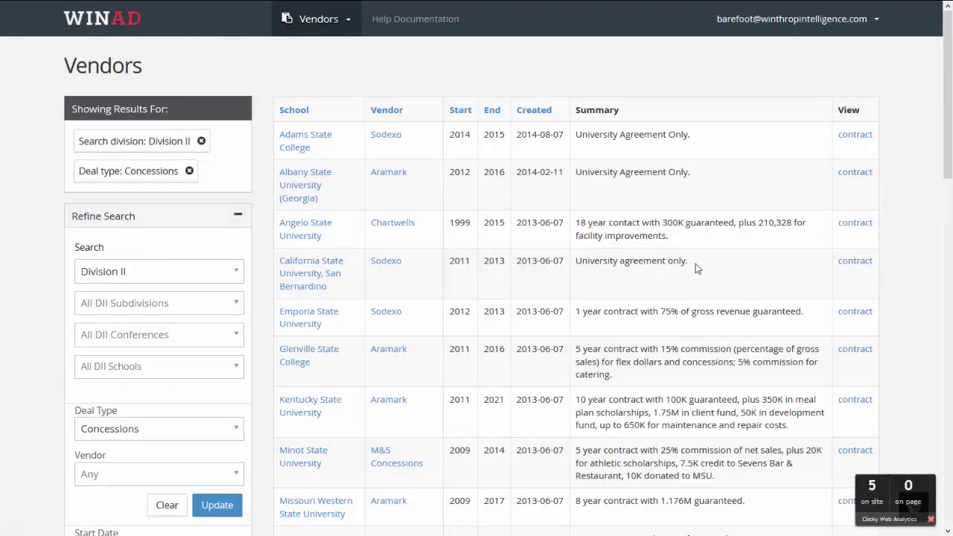
left_click_drag(694, 262, 577, 262)
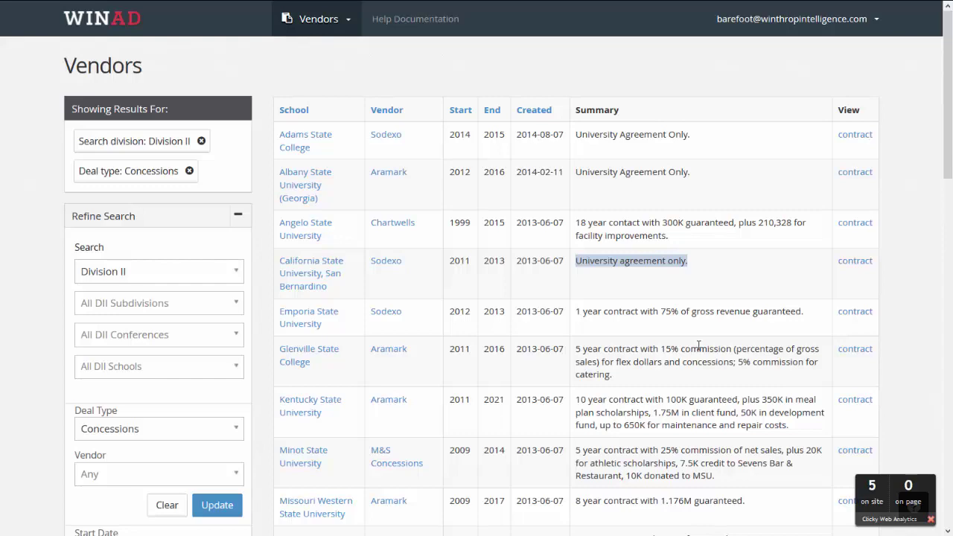
scroll(698, 345, "down", 1)
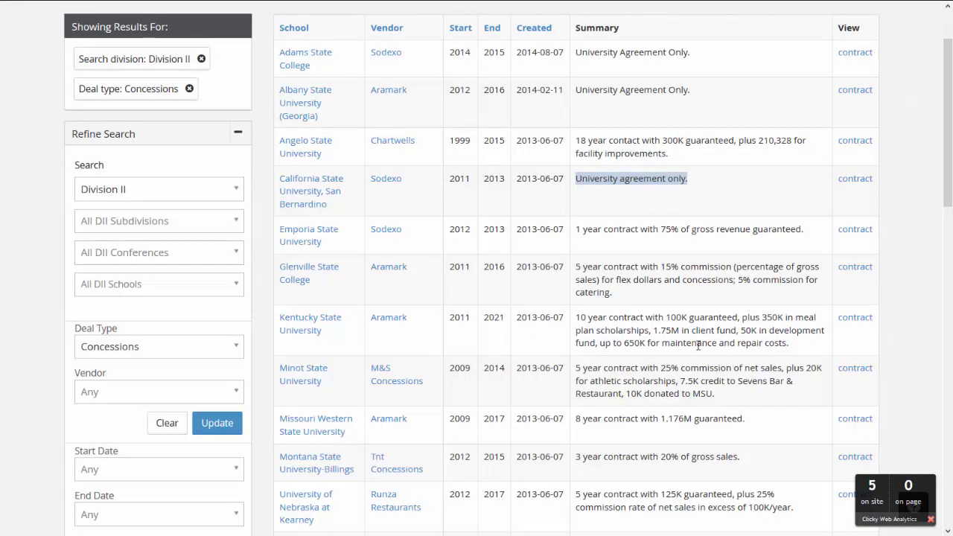
scroll(699, 345, "down", 1)
Set the deal type to Apparel, review the vendor and date signed options without choosing any, and update the results
left_click(145, 270)
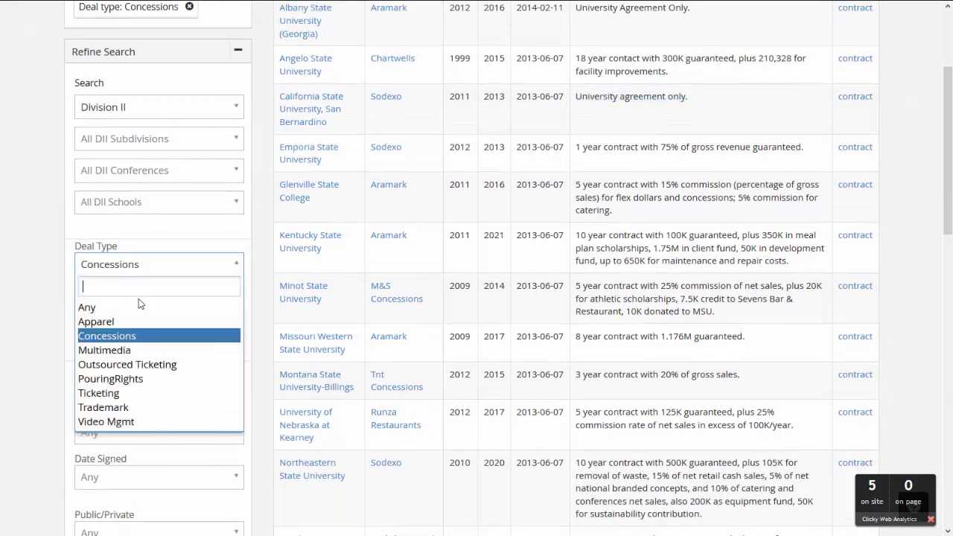
left_click(127, 321)
scroll(34, 316, "down", 1)
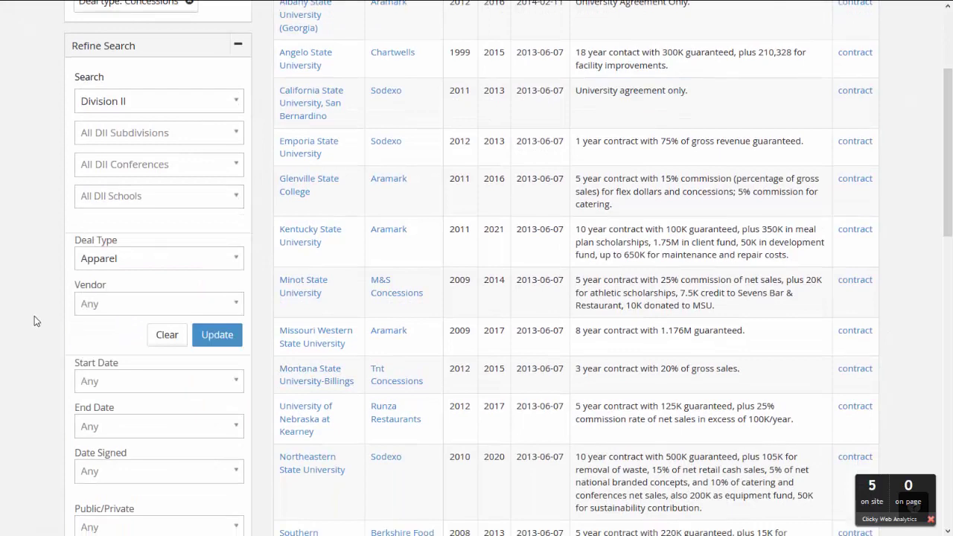
scroll(34, 315, "down", 1)
left_click(143, 228)
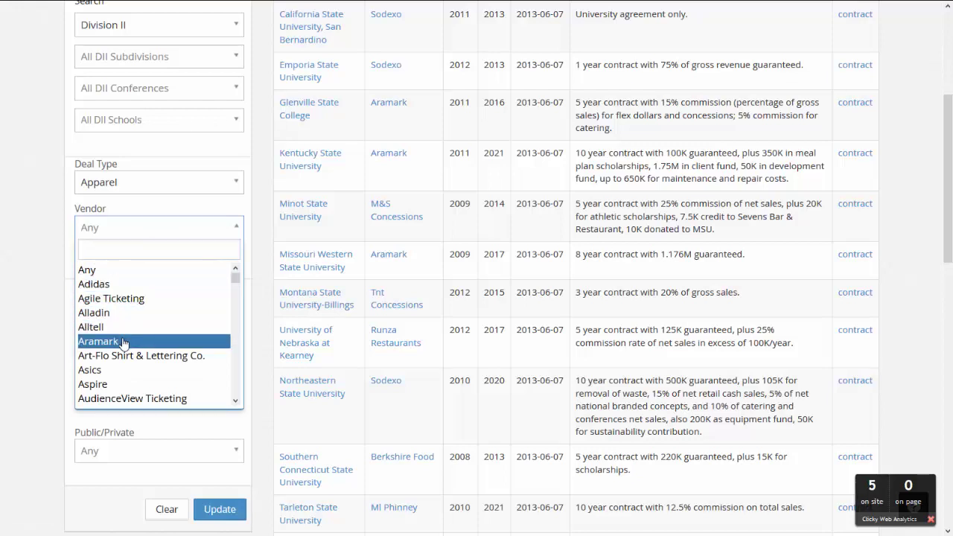
scroll(128, 340, "down", 3)
scroll(123, 343, "down", 1)
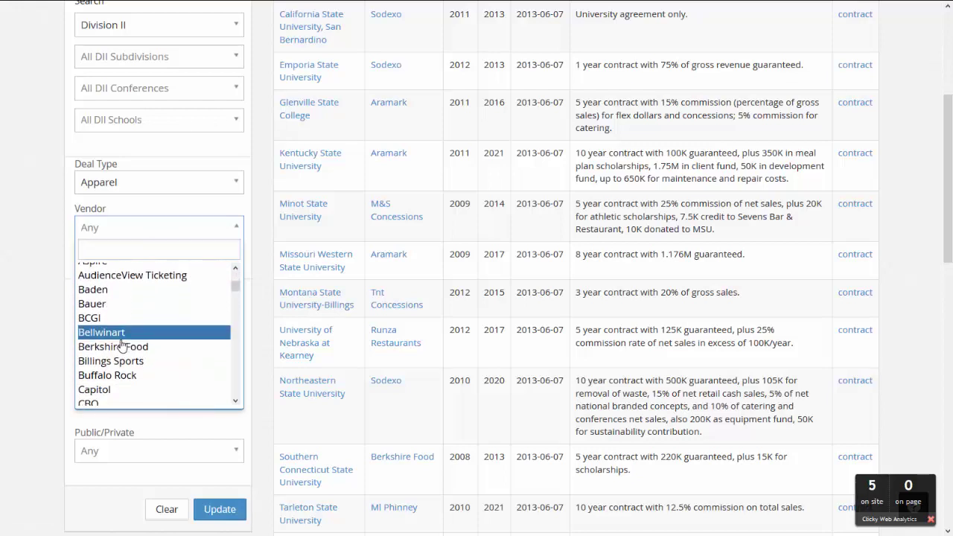
left_click(42, 340)
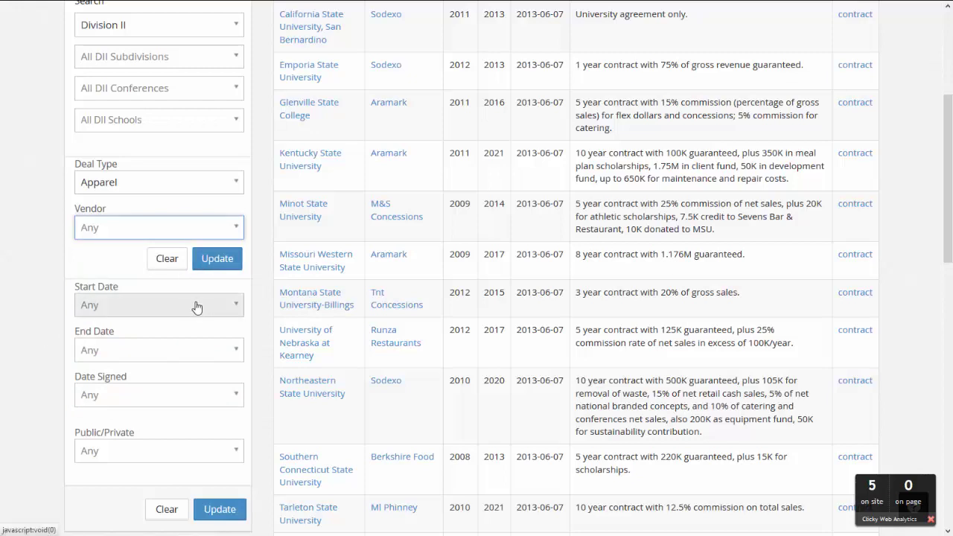
left_click(156, 401)
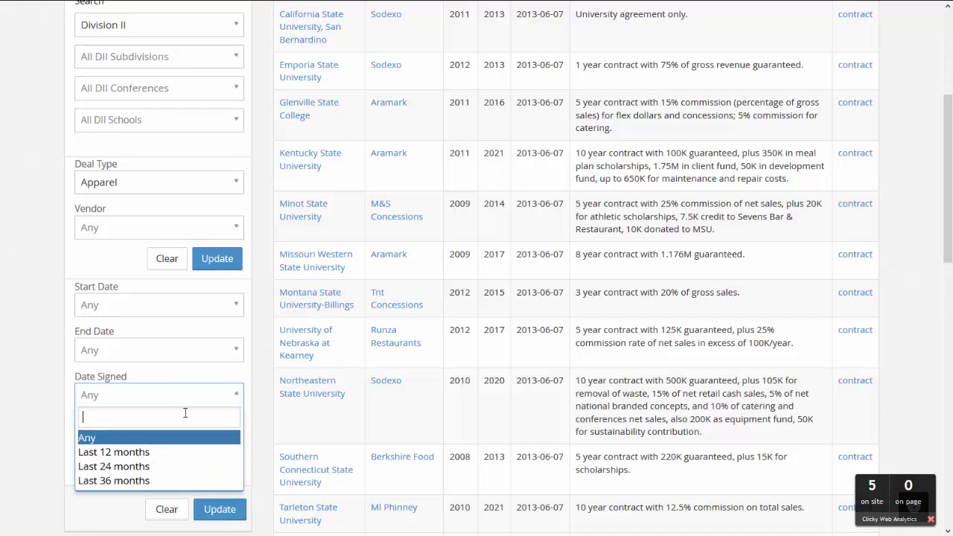
left_click(216, 260)
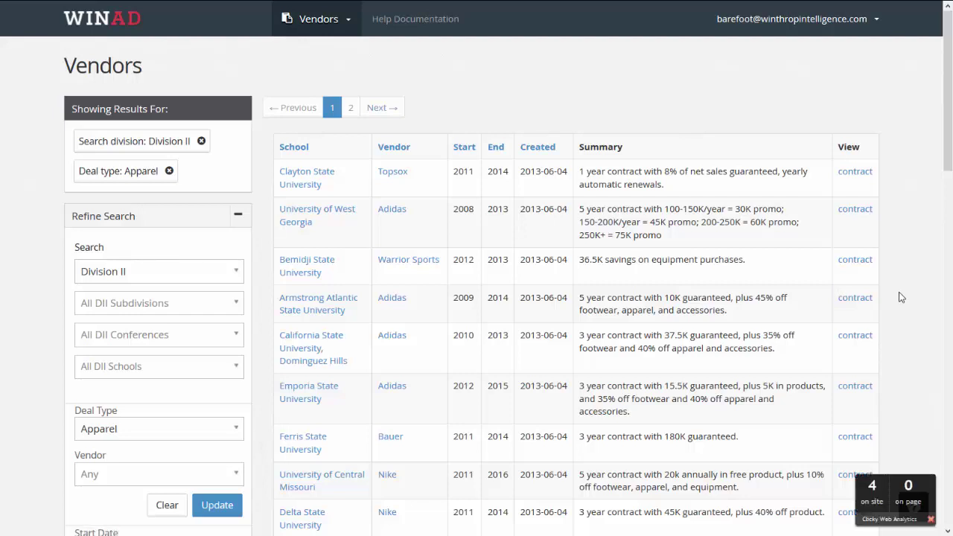
Dismiss the web analytics widget, then read the California State University, Dominguez Hills contract with Adidas and return to the apparel results
left_click(931, 519)
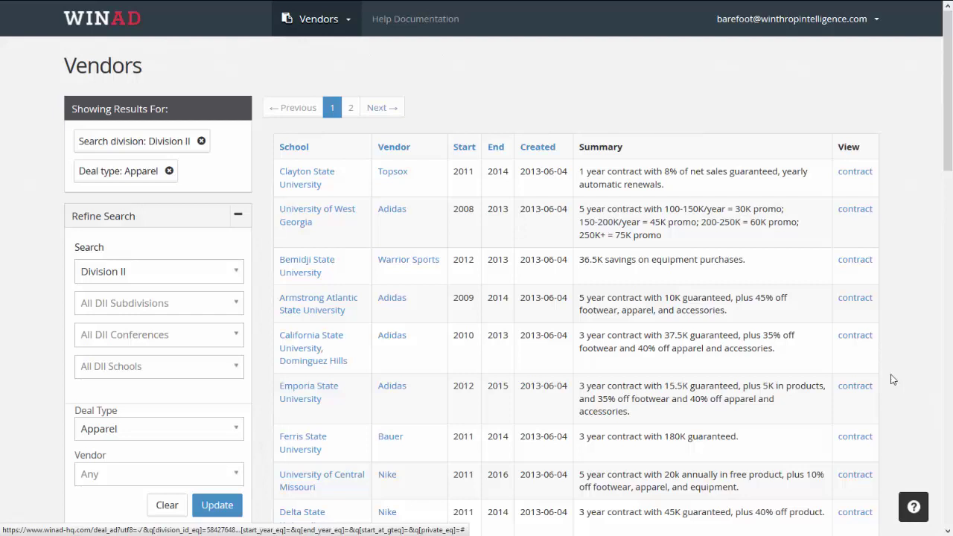
left_click(852, 340)
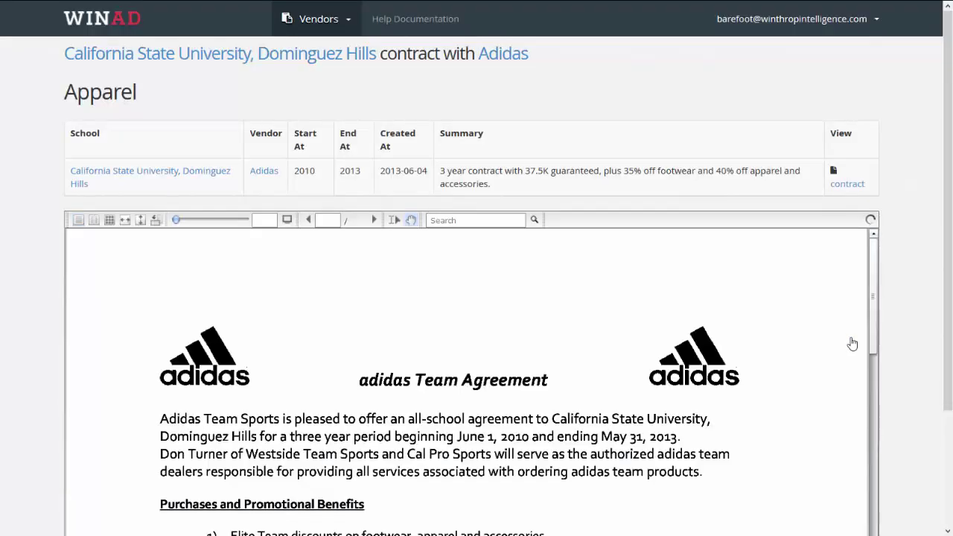
scroll(900, 339, "down", 2)
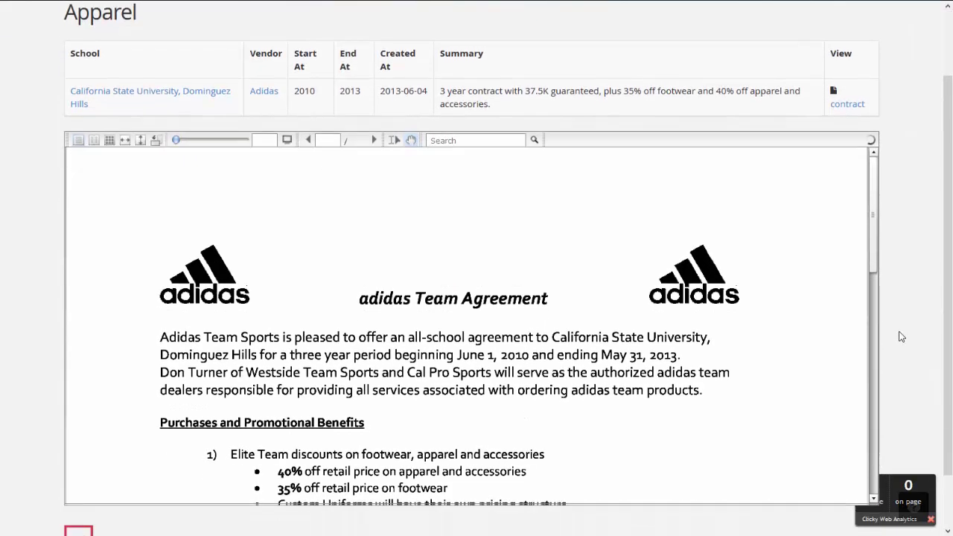
left_click_drag(874, 268, 873, 311)
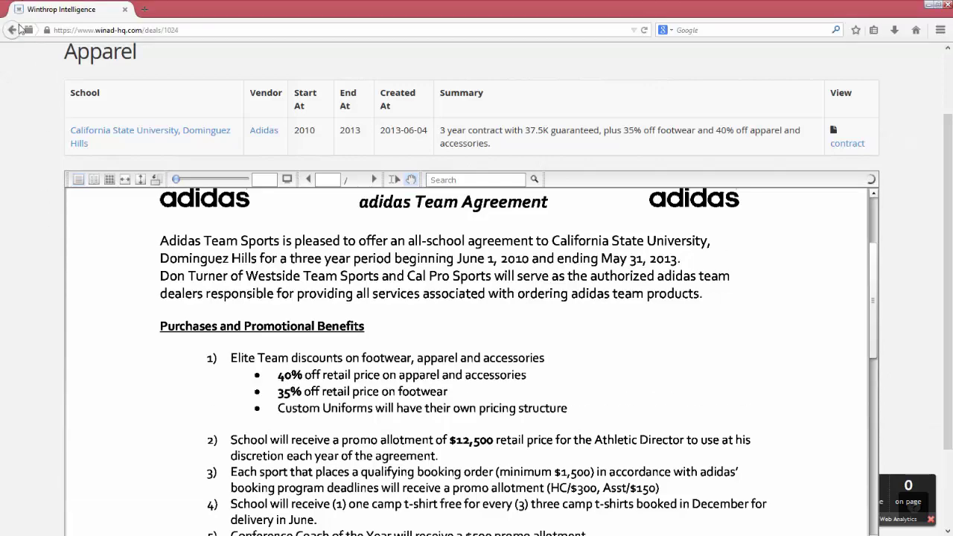
left_click(14, 30)
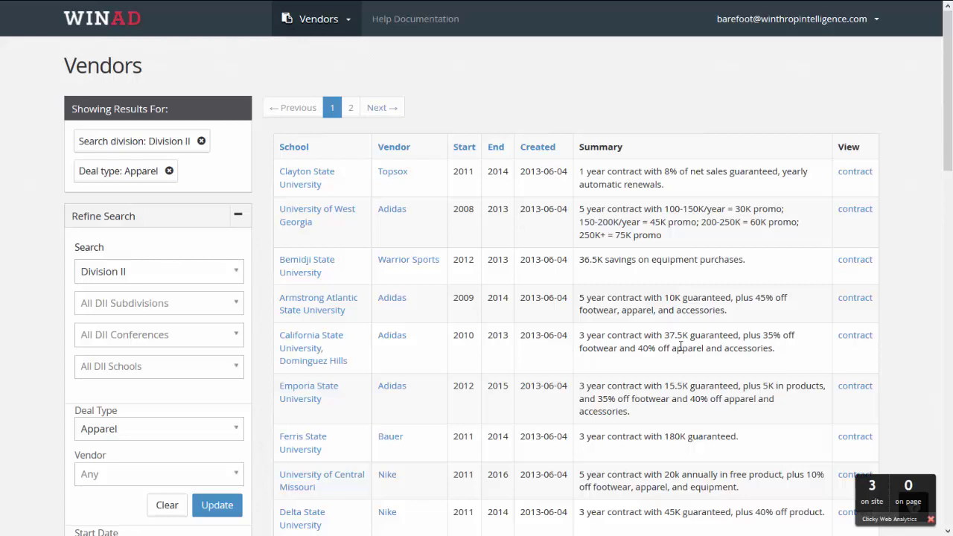
Look through the Division II apparel deal summaries, highlighting the product discounts for Delta State and Northwest Missouri State
scroll(679, 344, "down", 2)
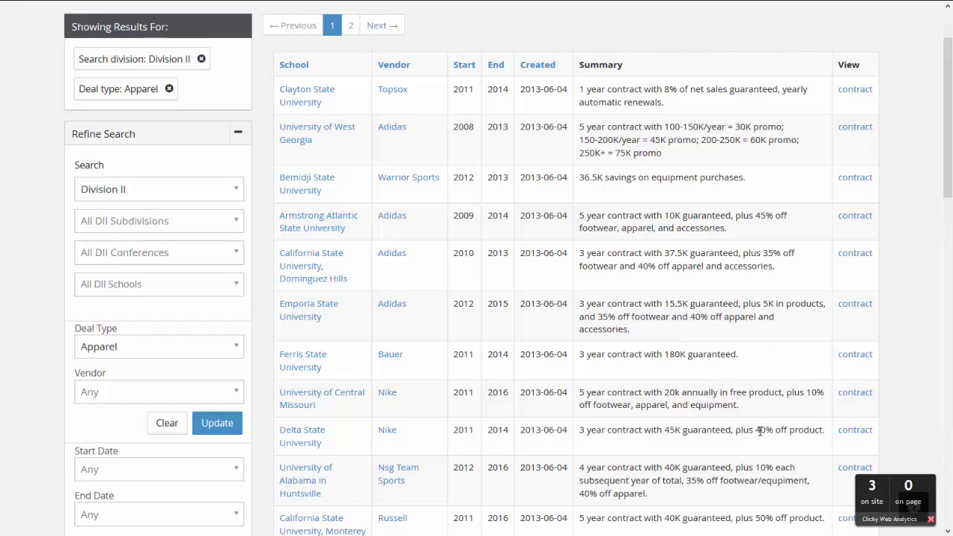
left_click_drag(756, 431, 775, 430)
scroll(711, 423, "down", 4)
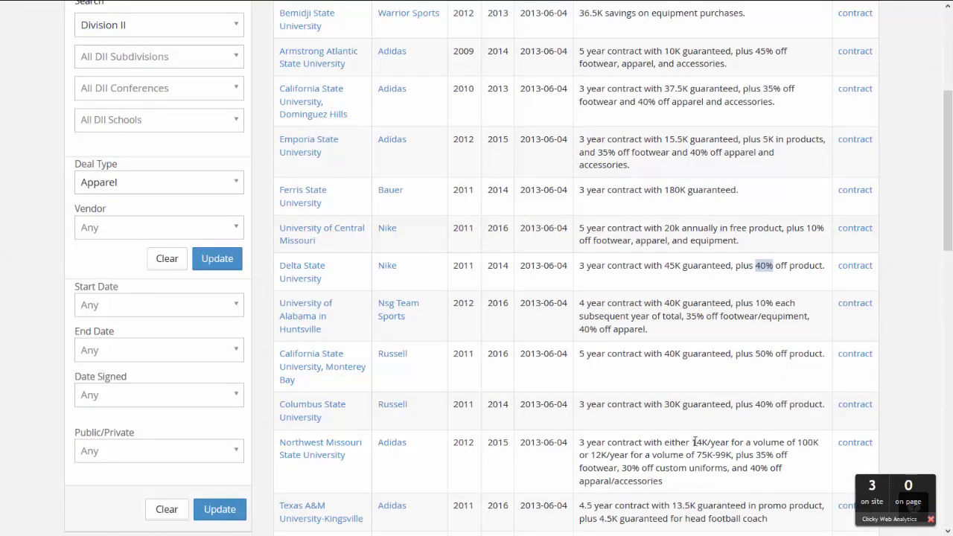
double_click(626, 470)
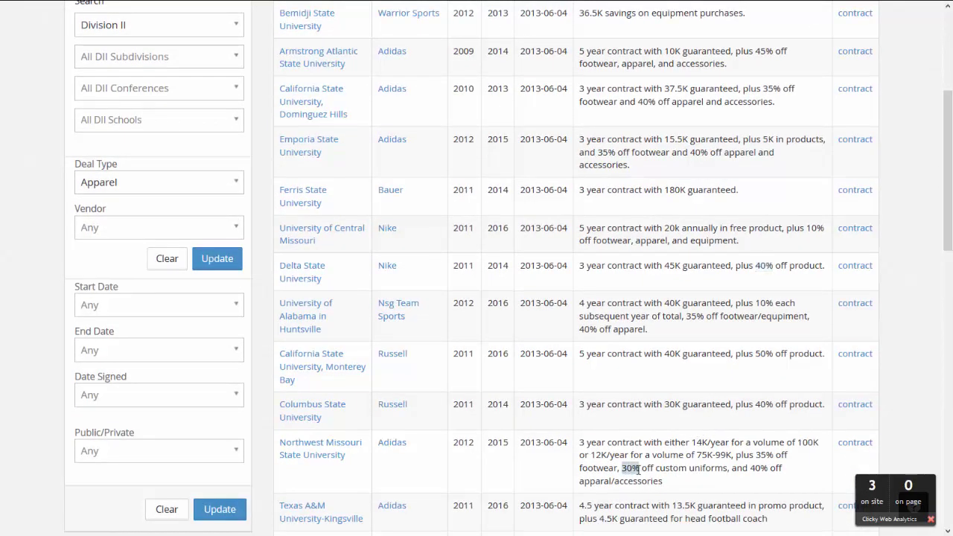
scroll(645, 470, "down", 2)
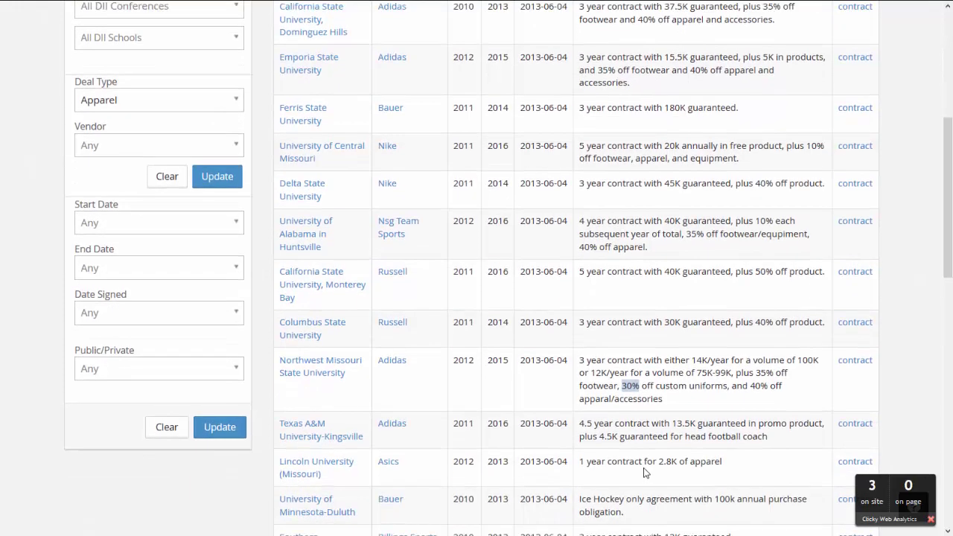
scroll(645, 464, "down", 4)
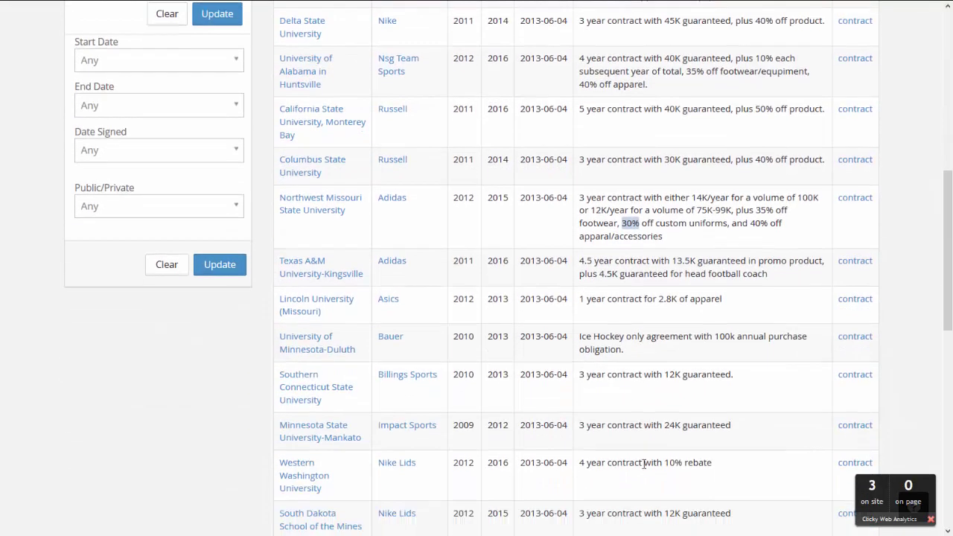
scroll(643, 465, "down", 2)
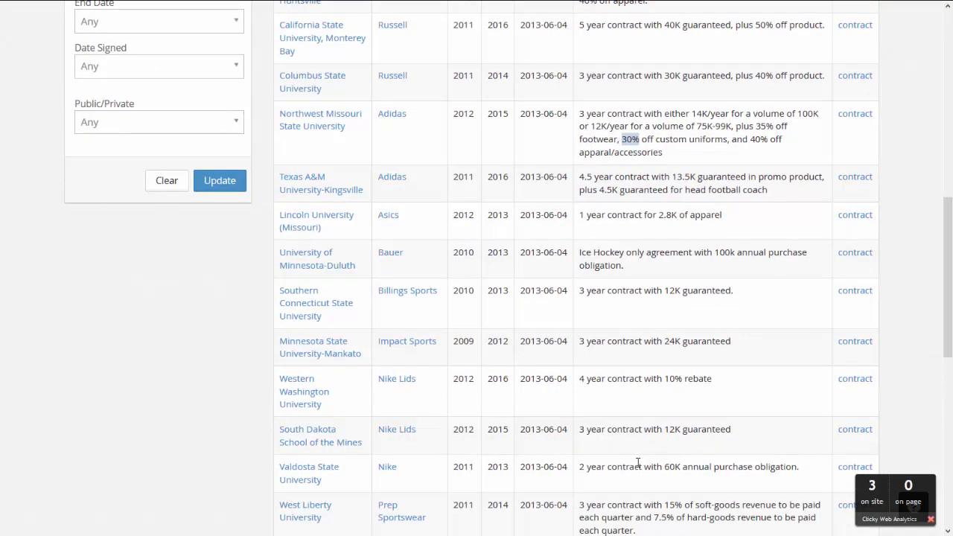
Dismiss the web analytics widget and switch from the vendor deals to the Coaches database
scroll(643, 464, "up", 8)
scroll(631, 463, "up", 6)
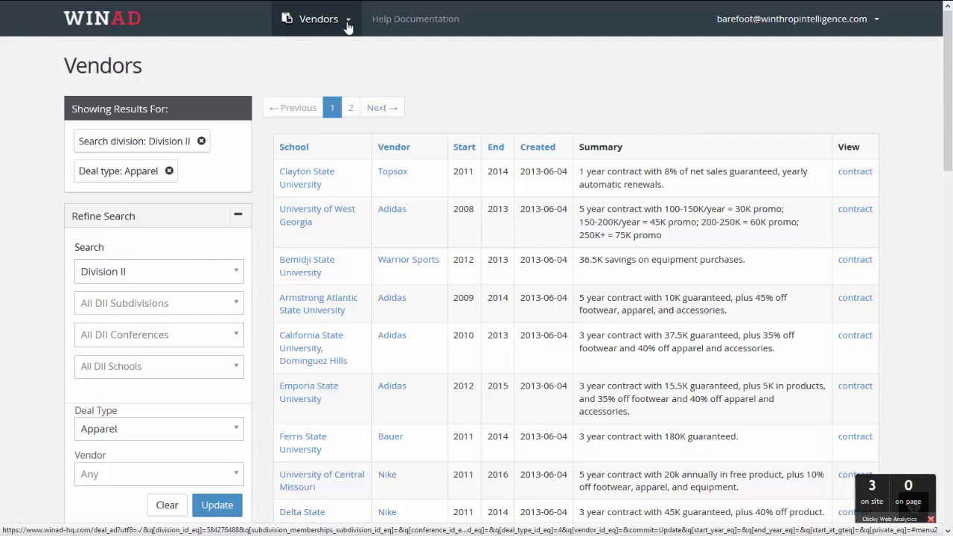
left_click(930, 520)
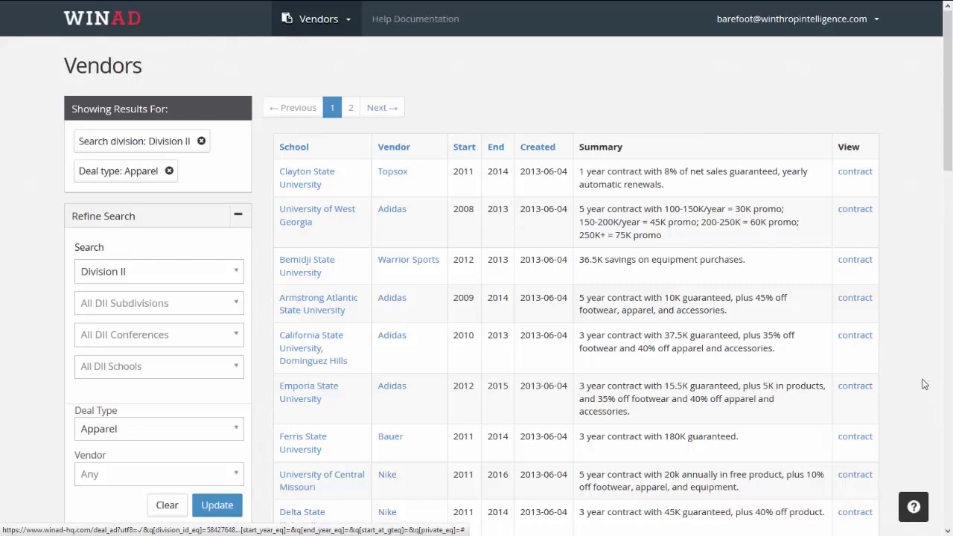
left_click(349, 22)
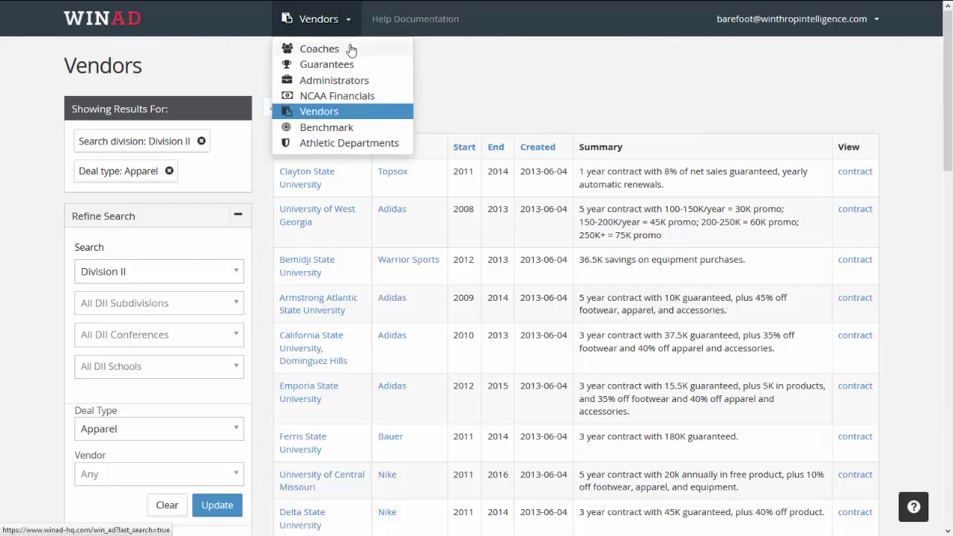
left_click(351, 50)
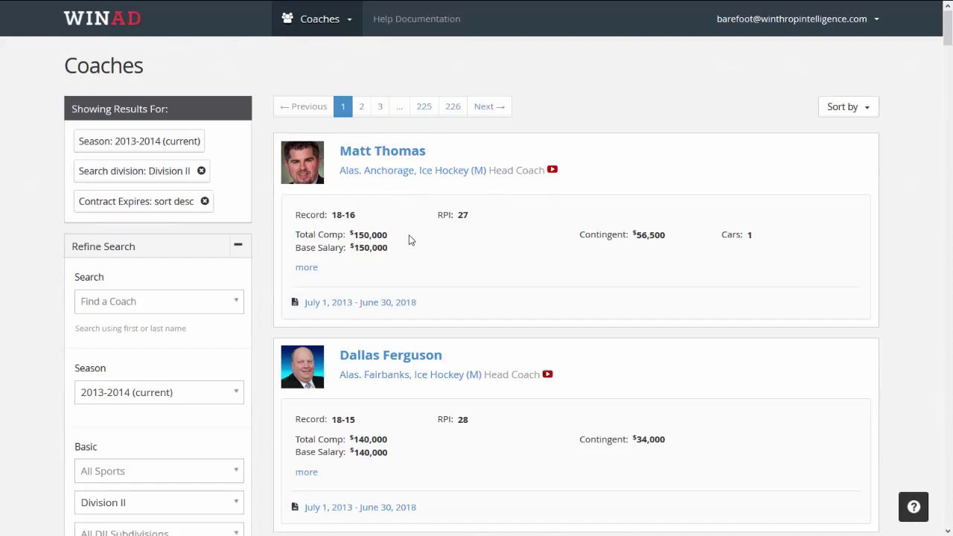
Highlight the total compensation and contingent pay of the Alaska Anchorage men's ice hockey head coach
left_click_drag(356, 235, 388, 236)
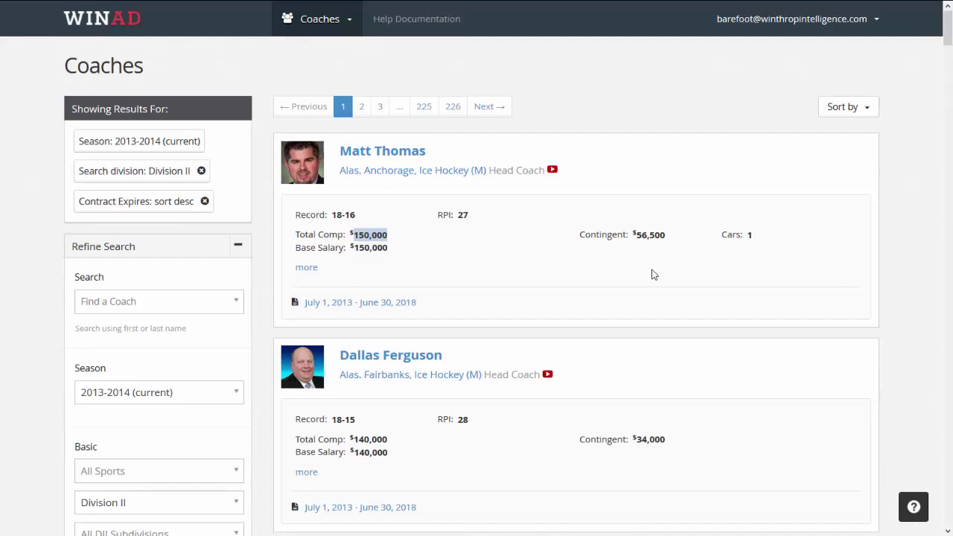
left_click_drag(635, 236, 665, 238)
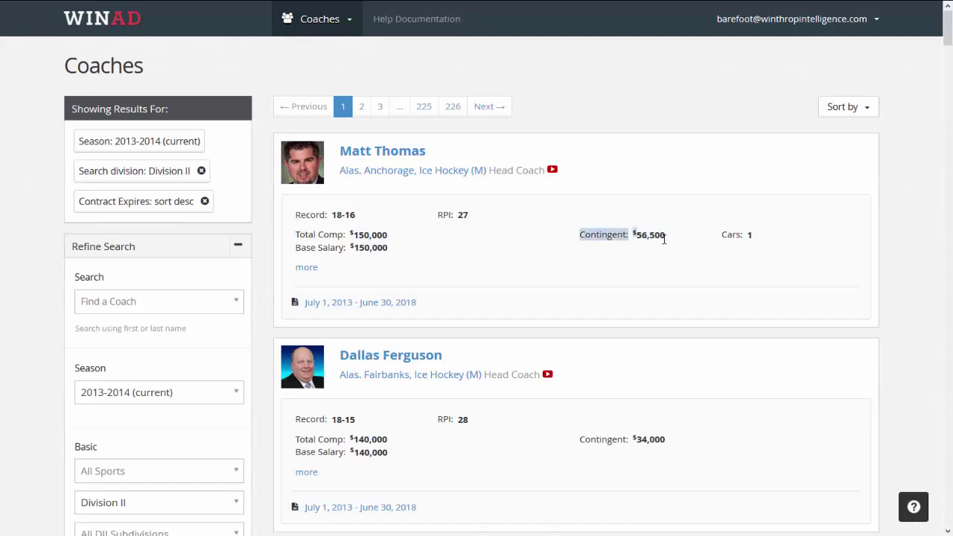
left_click(752, 239)
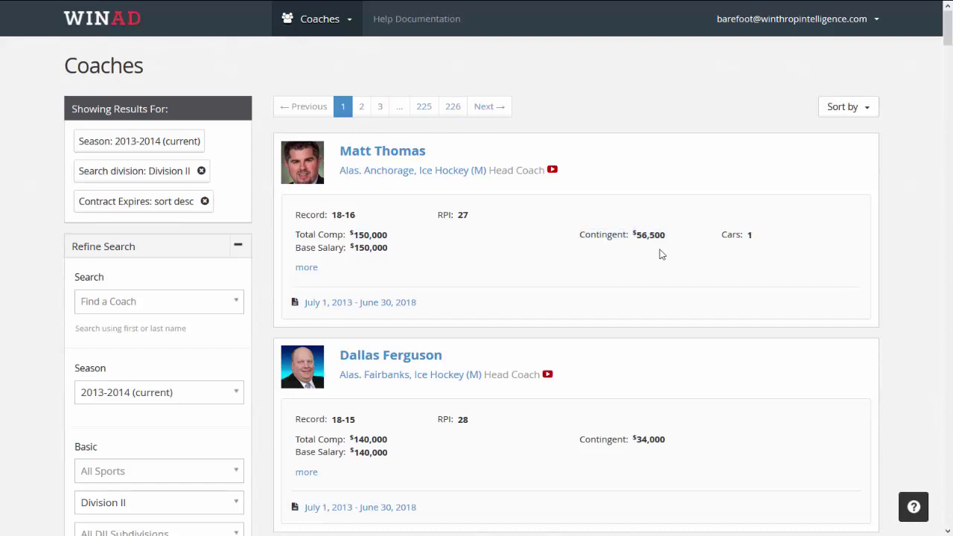
Read the term of employment in the Virginia State men's basketball head coach's contract and return to the coach list
scroll(659, 254, "down", 3)
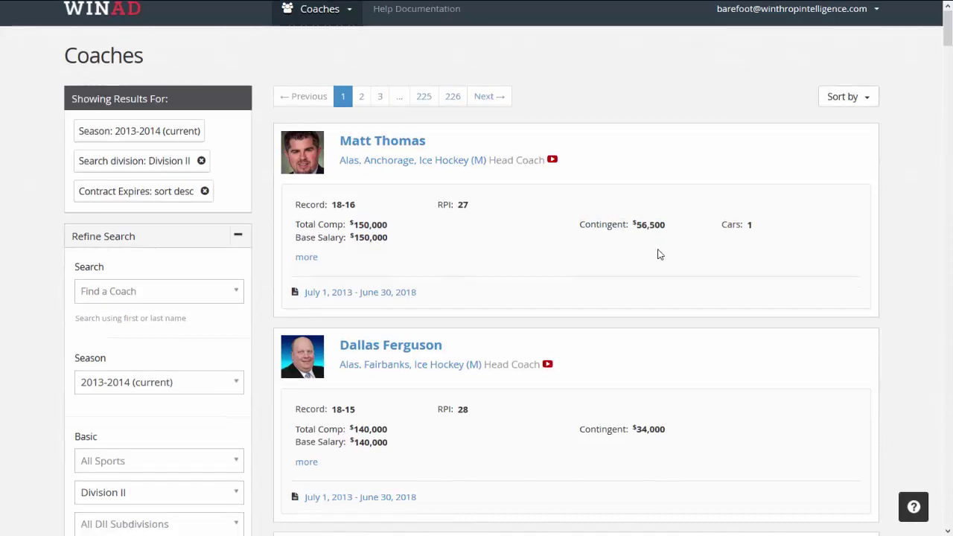
scroll(659, 253, "down", 3)
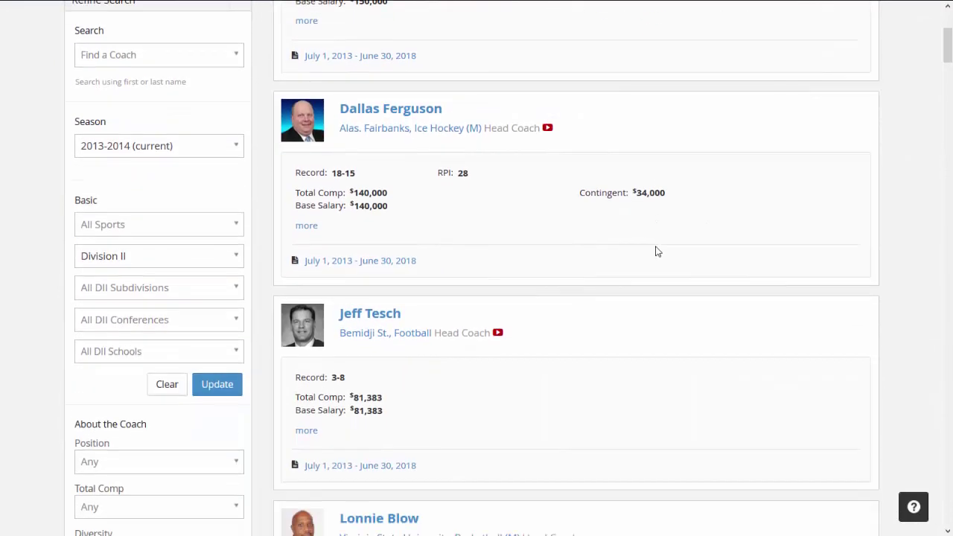
scroll(655, 253, "down", 2)
scroll(656, 252, "down", 4)
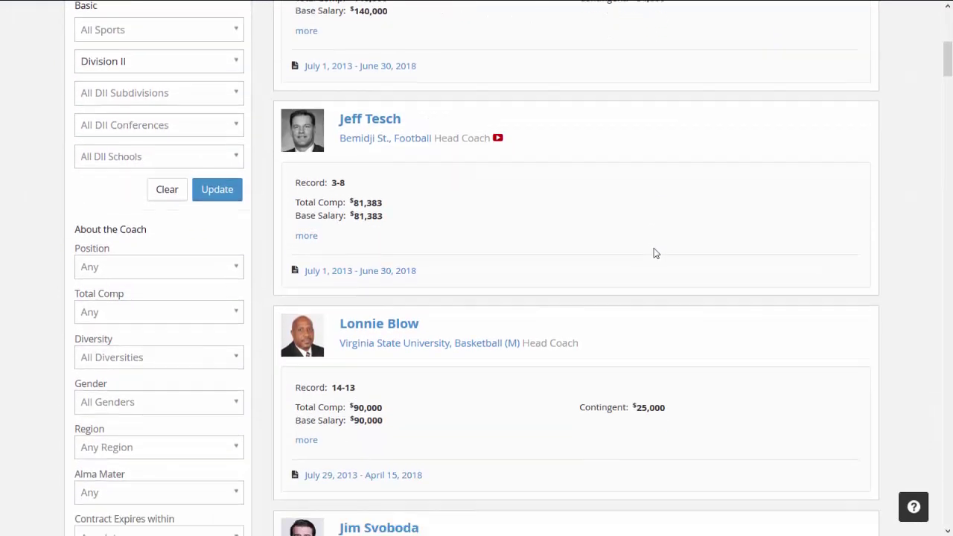
scroll(491, 347, "down", 2)
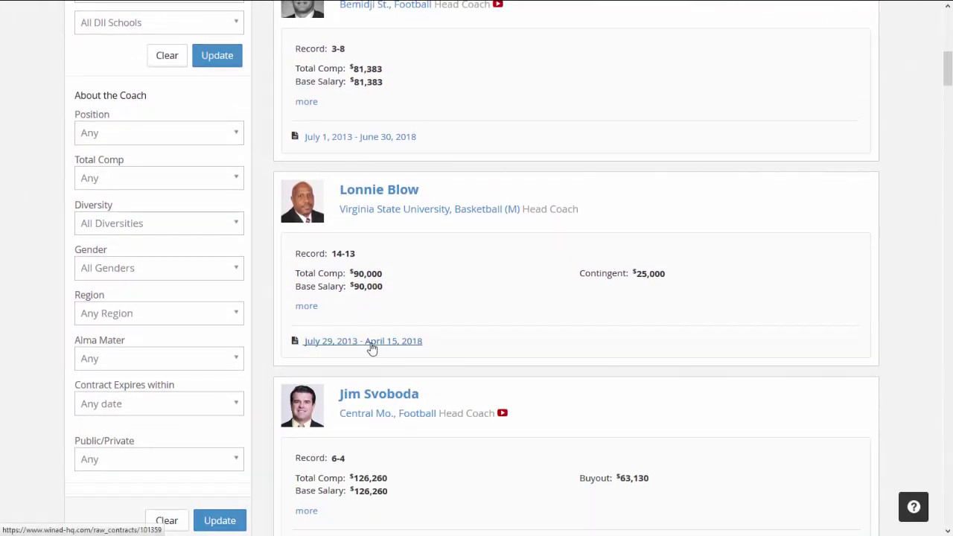
left_click(372, 347)
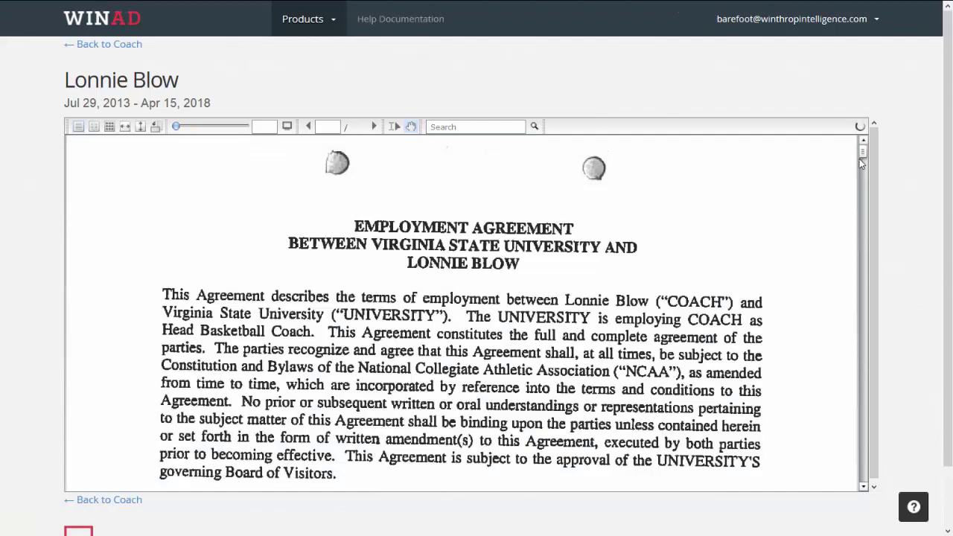
left_click_drag(863, 157, 863, 172)
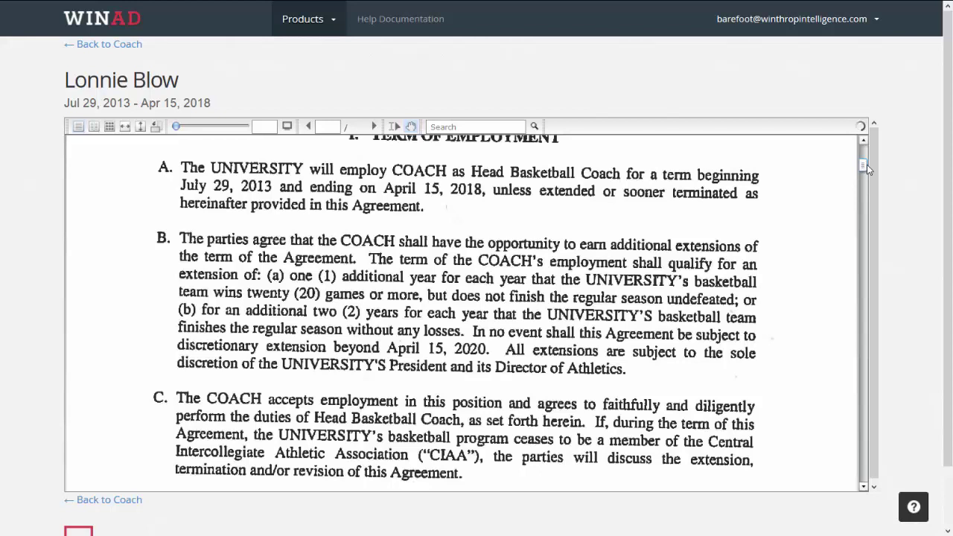
mouse_move(12, 4)
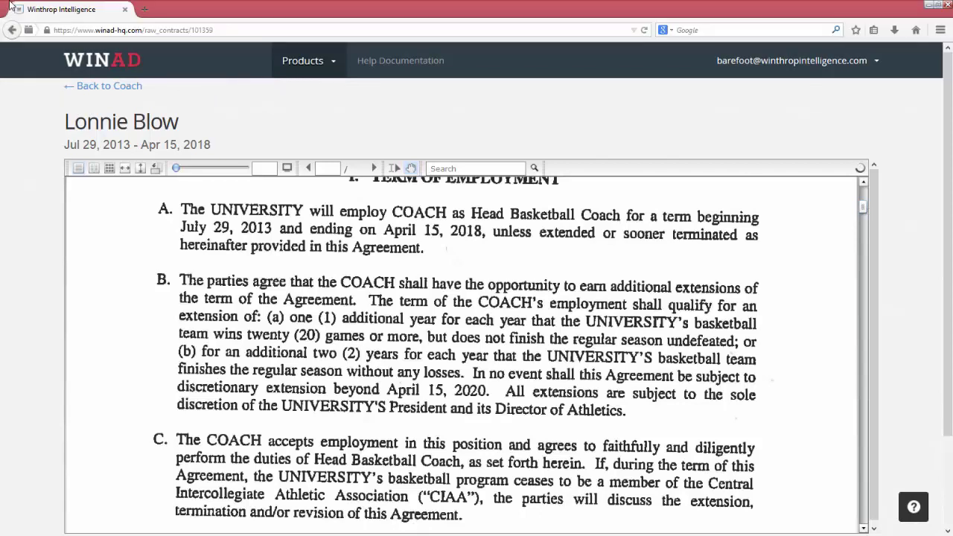
left_click(11, 31)
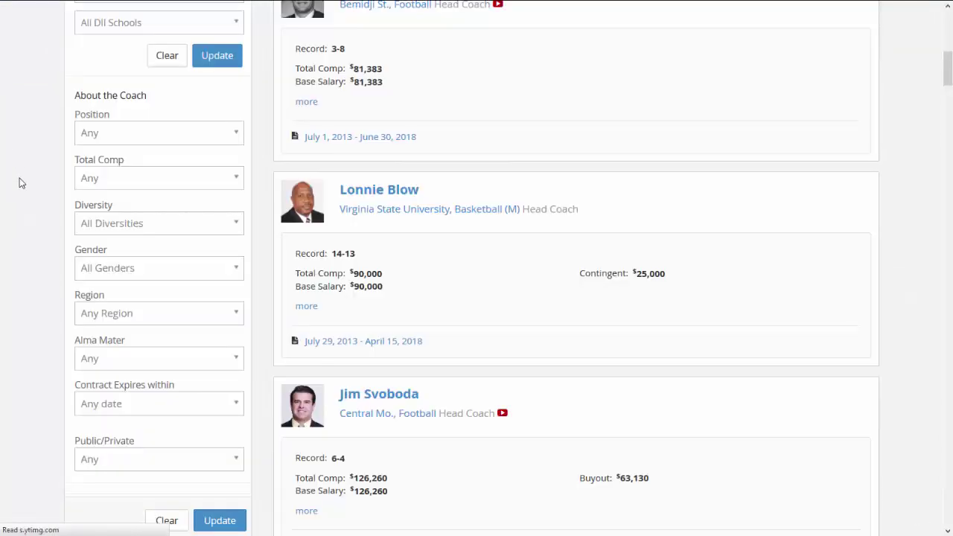
Open the Central Missouri football head coach's profile and look over its overview and video selection
scroll(20, 177, "down", 2)
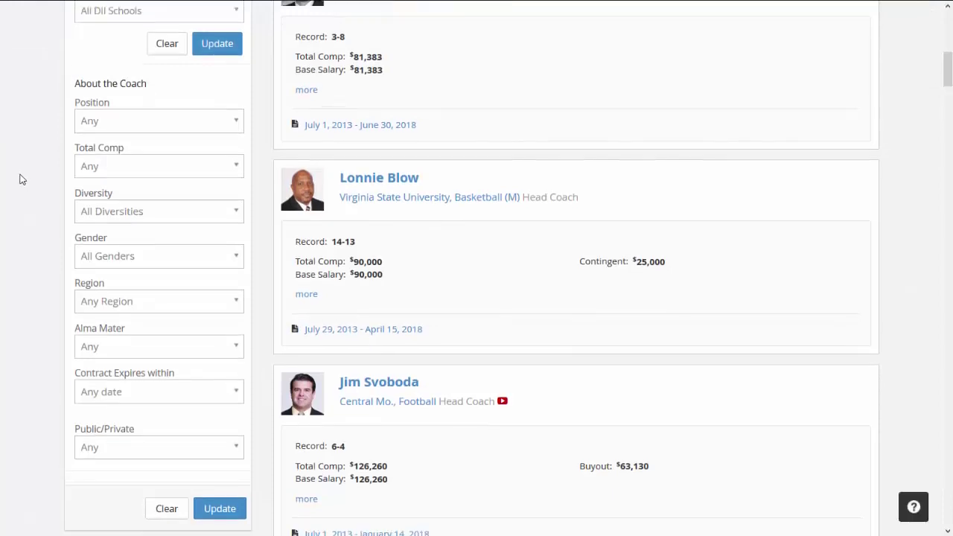
scroll(20, 178, "down", 2)
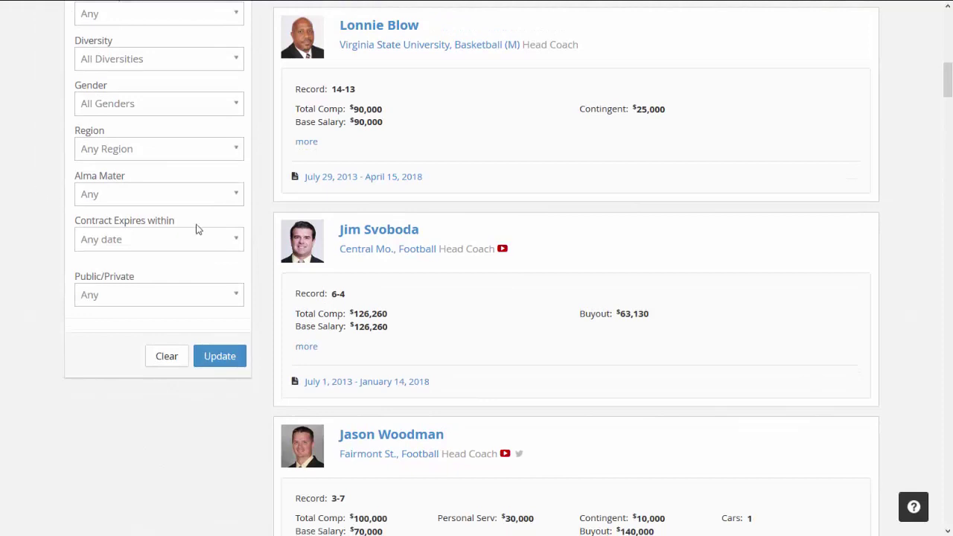
left_click(399, 236)
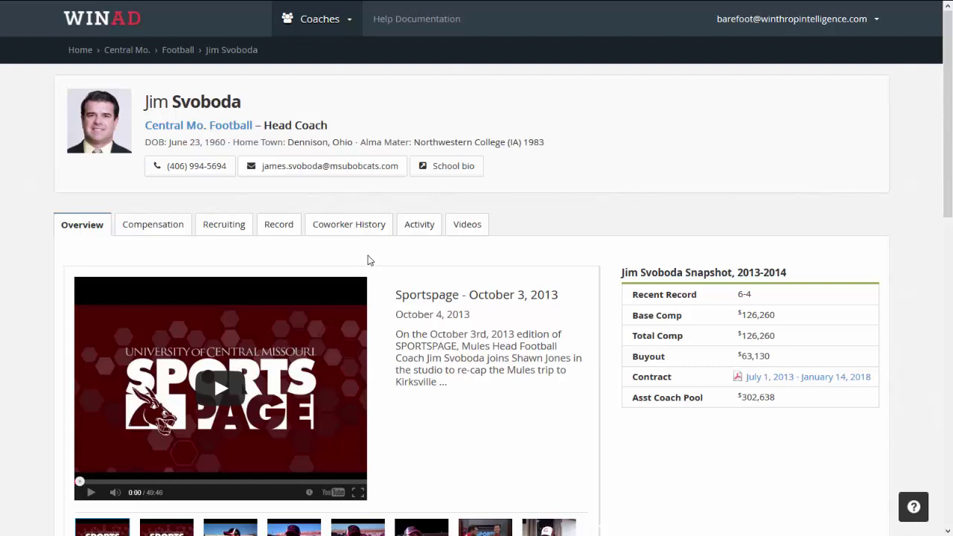
scroll(368, 256, "down", 1)
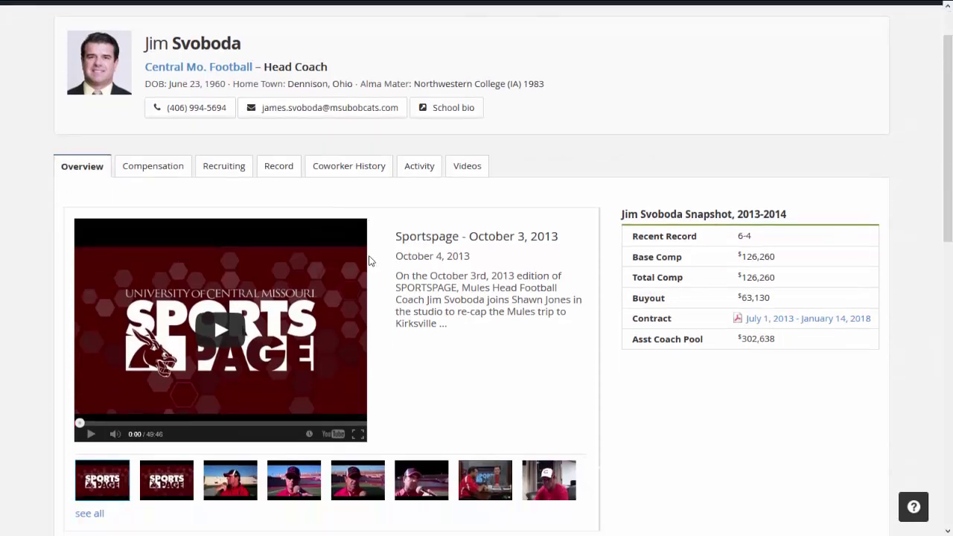
scroll(368, 260, "down", 1)
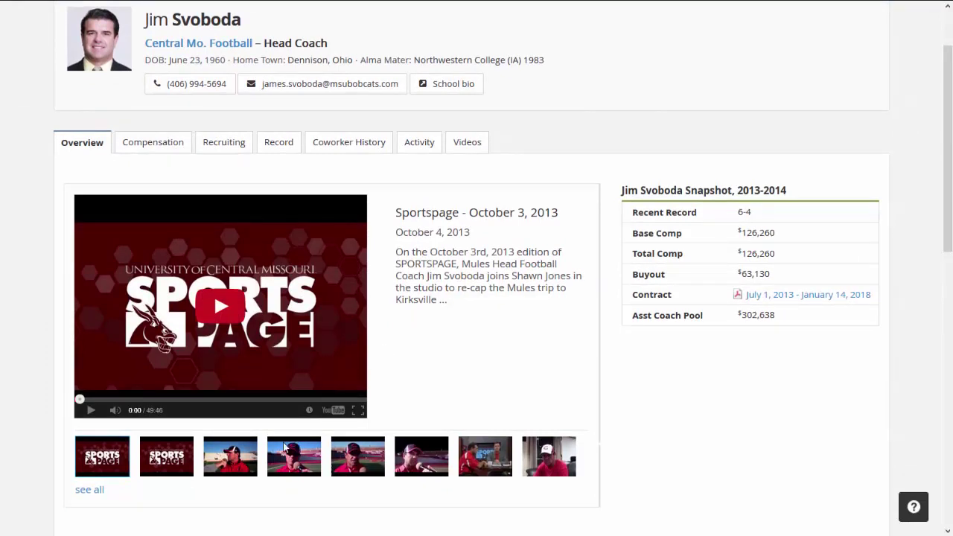
Play the coach's November 5, 2012 video recap of the Mules' win at Fort Hays State with the sound muted
left_click(230, 456)
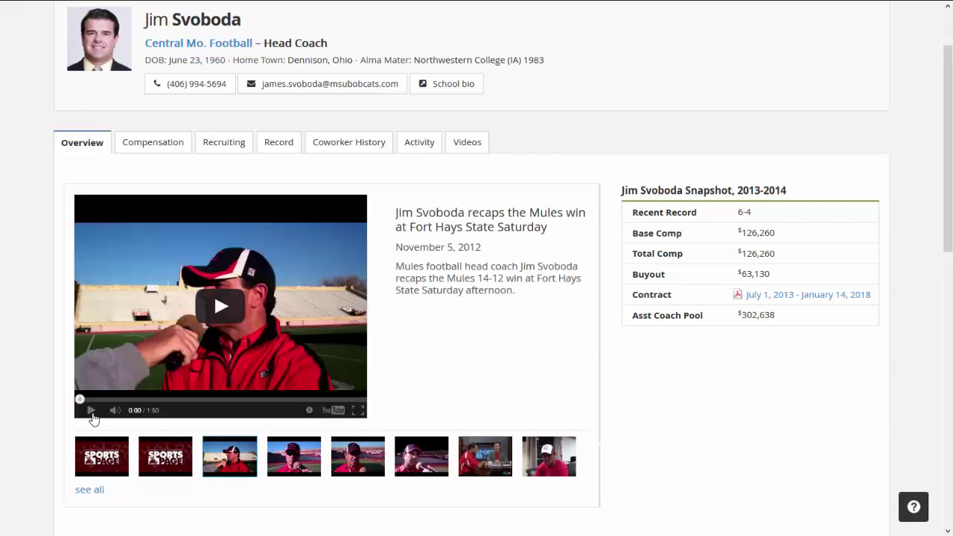
left_click(215, 298)
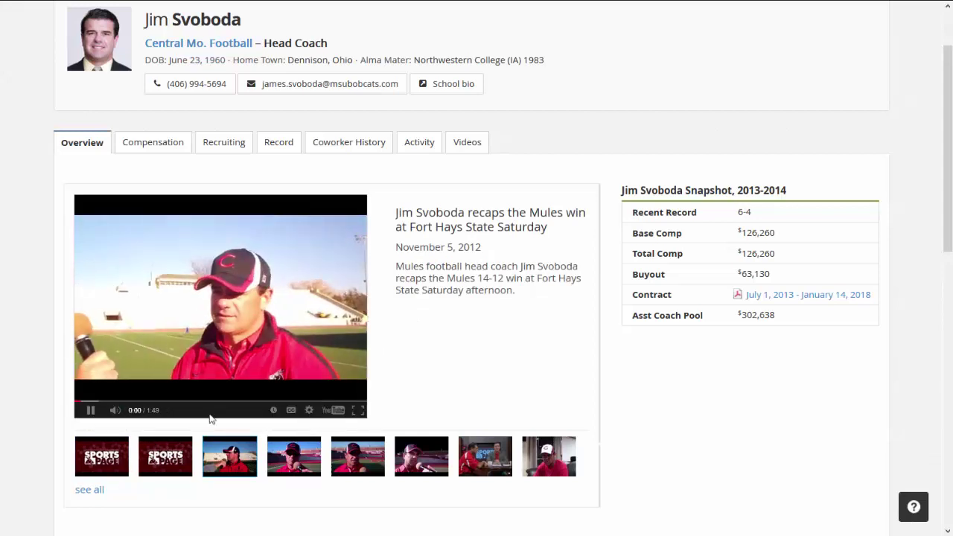
left_click(129, 411)
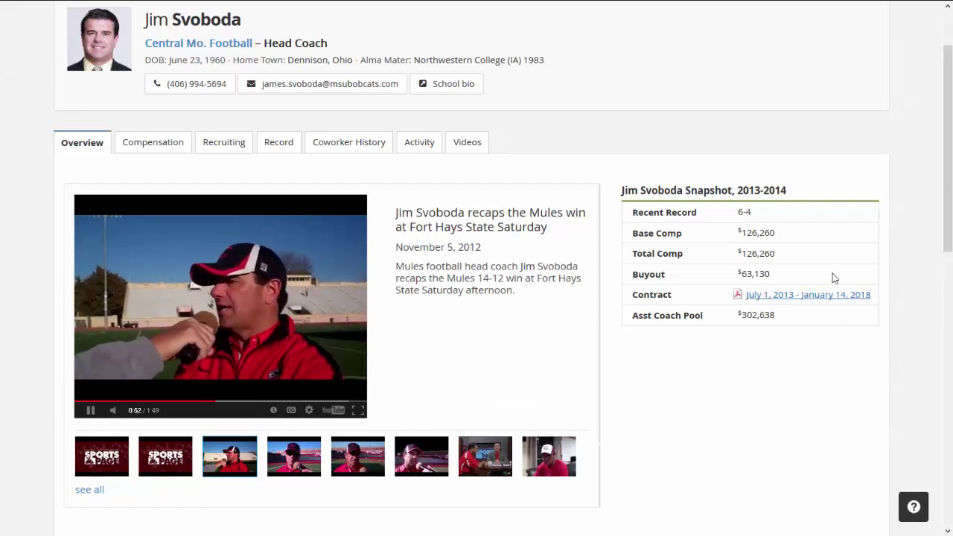
Highlight the coach's base compensation and buyout, then view the second addendum in the 2013–2018 contract and return to the profile
left_click_drag(744, 237, 769, 234)
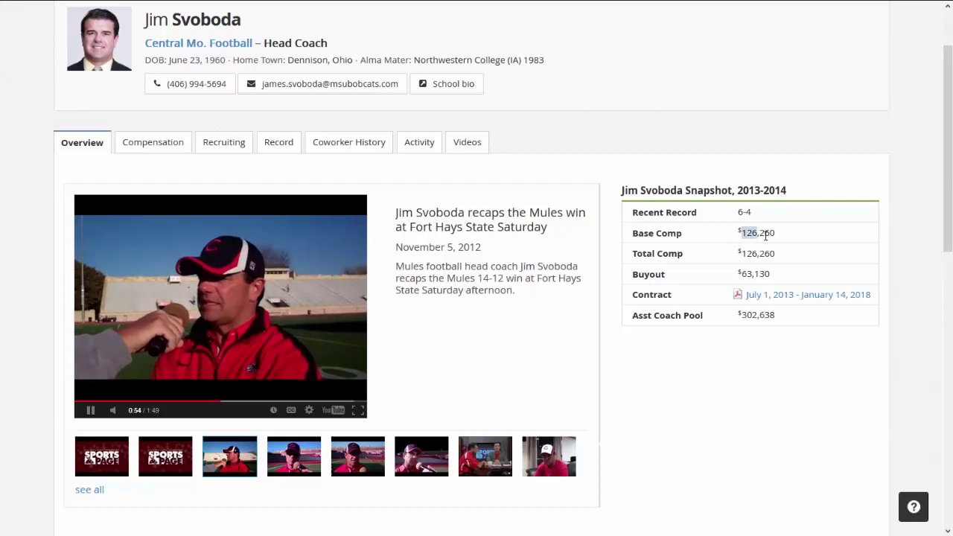
left_click_drag(745, 273, 772, 274)
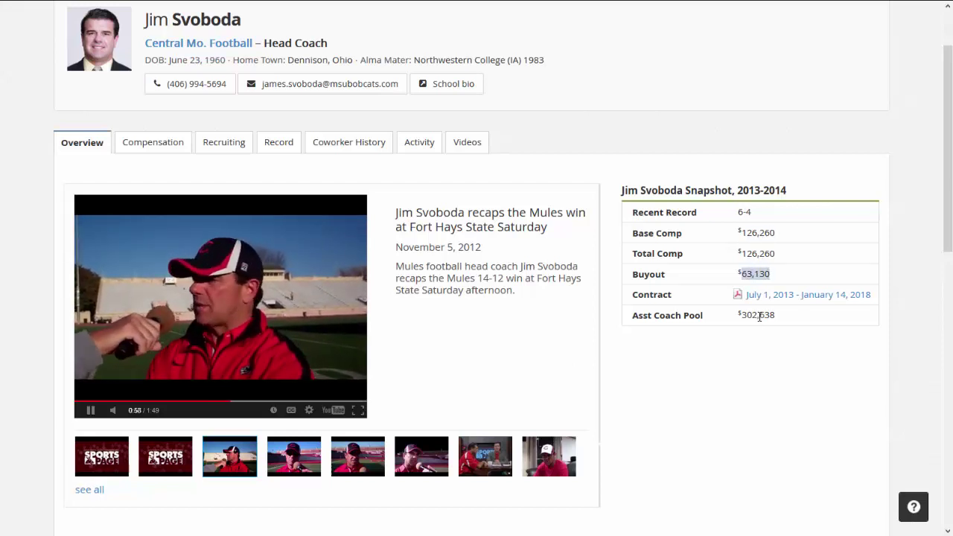
left_click(774, 302)
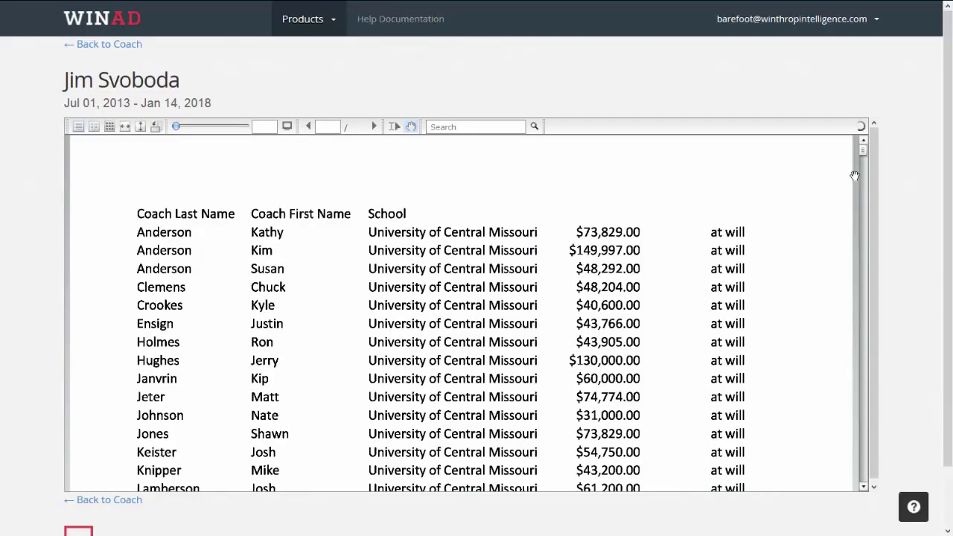
left_click_drag(862, 149, 860, 181)
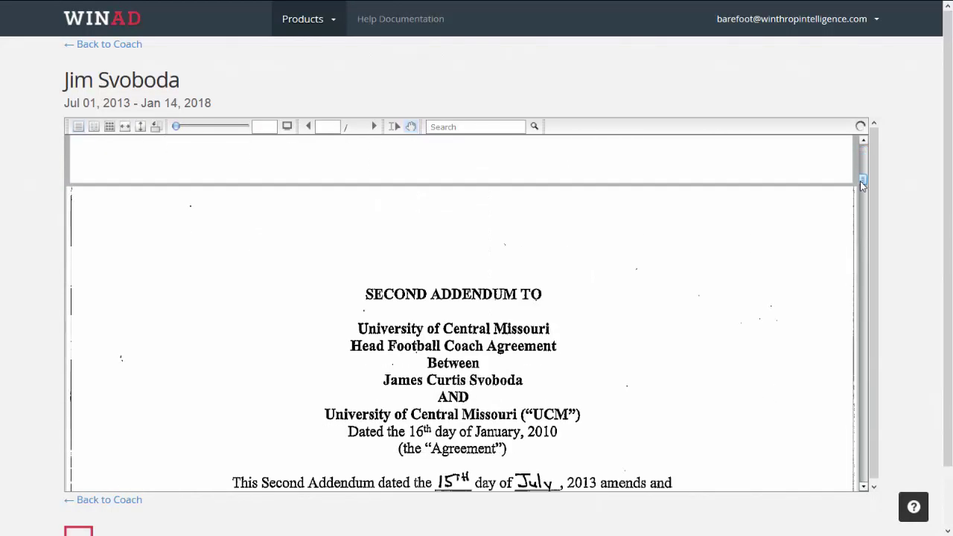
scroll(665, 353, "down", 2)
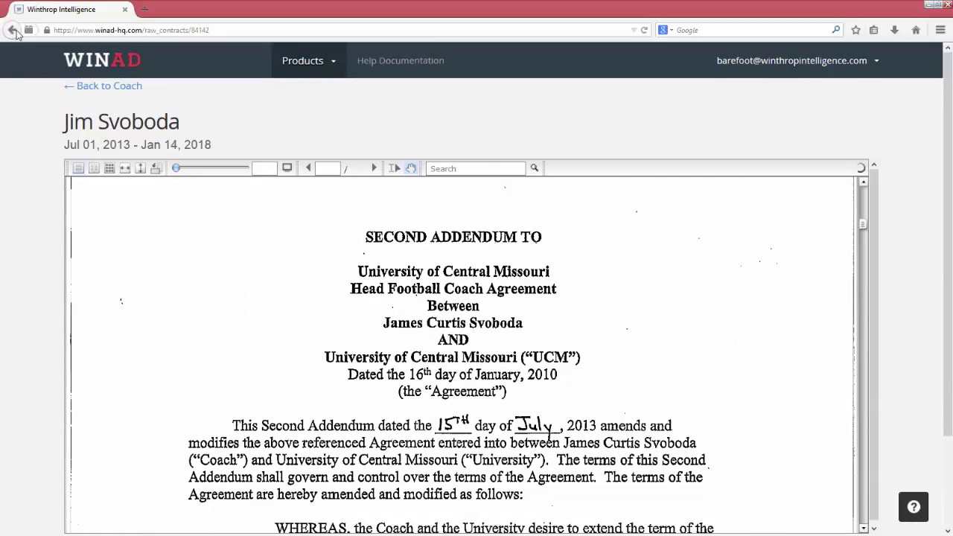
left_click(13, 30)
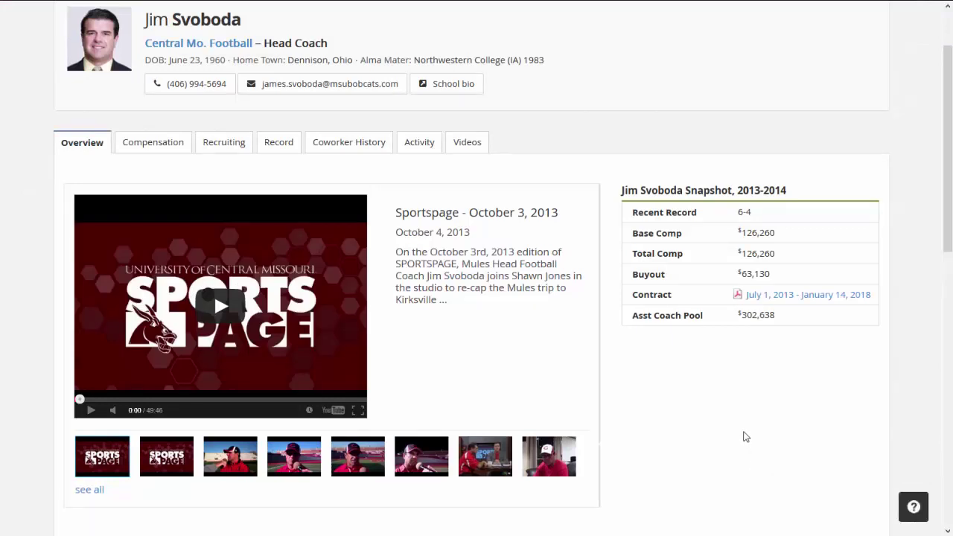
Highlight the assistant coach pool in the snapshot, then view the coach's Compensation details and inspect the total compensation charts
left_click_drag(743, 316, 767, 316)
left_click(774, 318)
left_click(139, 146)
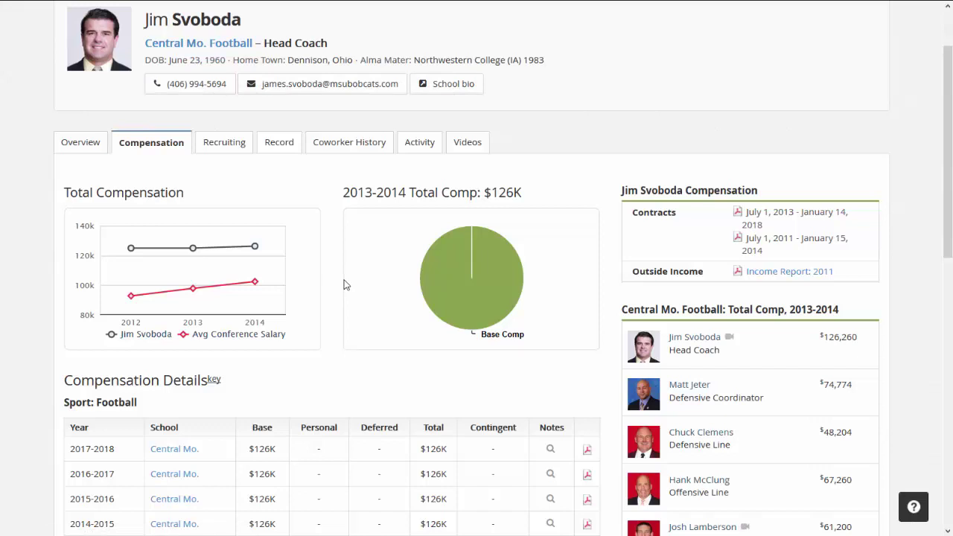
mouse_move(263, 280)
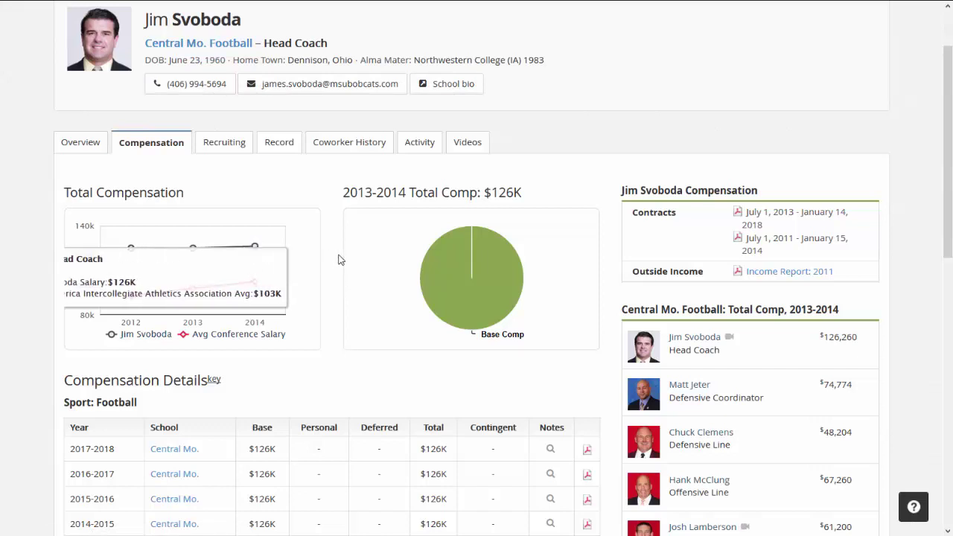
mouse_move(444, 320)
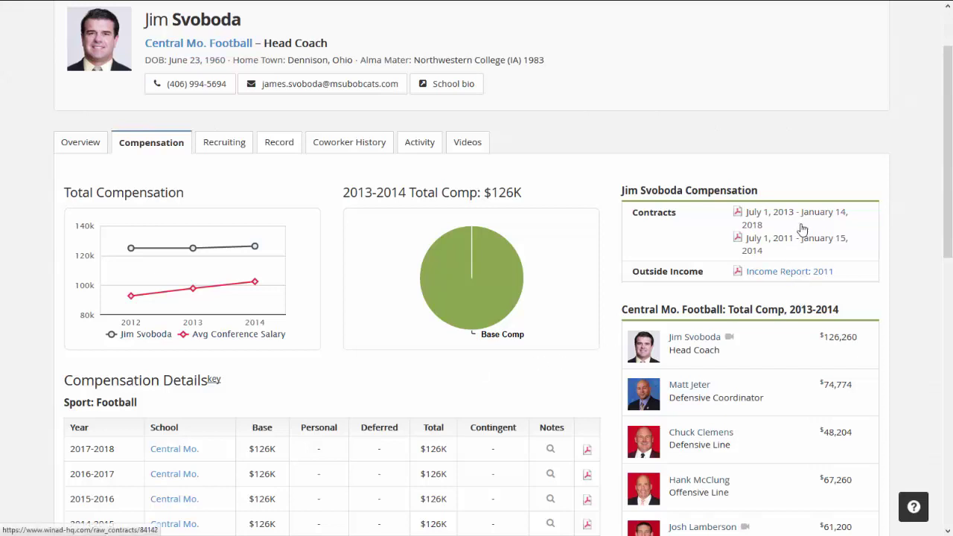
Review the Central Missouri football staff salaries, highlight the assistant coach pool spend, and clear the highlight
scroll(918, 305, "down", 1)
scroll(918, 305, "down", 5)
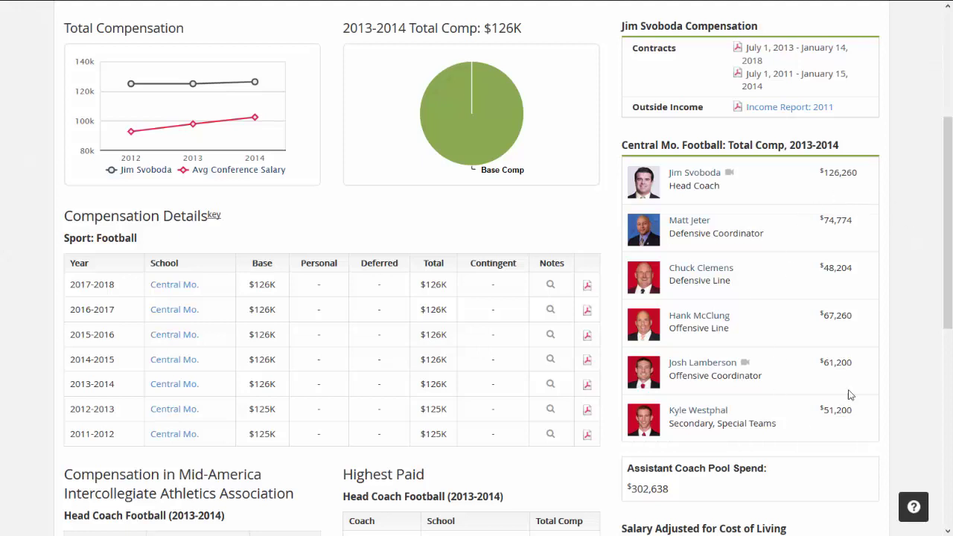
left_click_drag(727, 481, 627, 491)
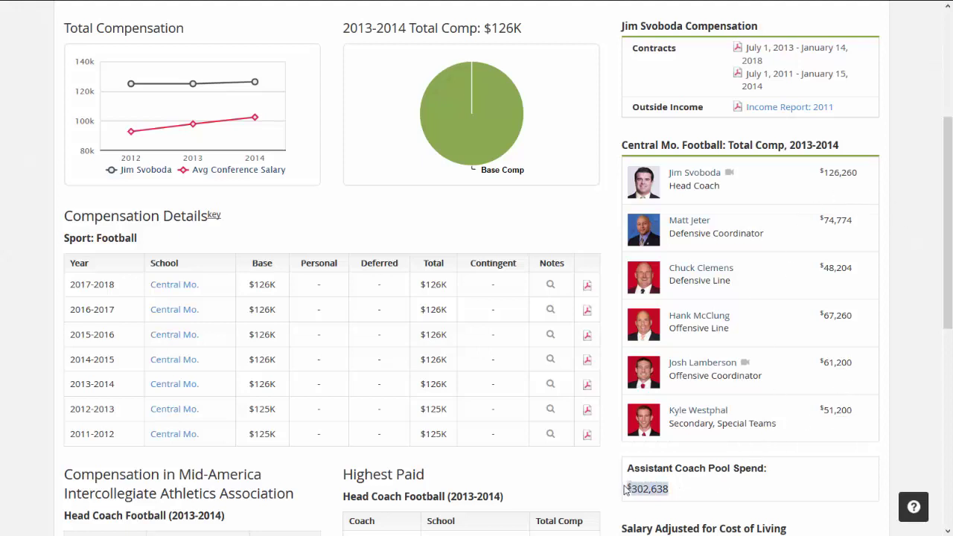
left_click(927, 447)
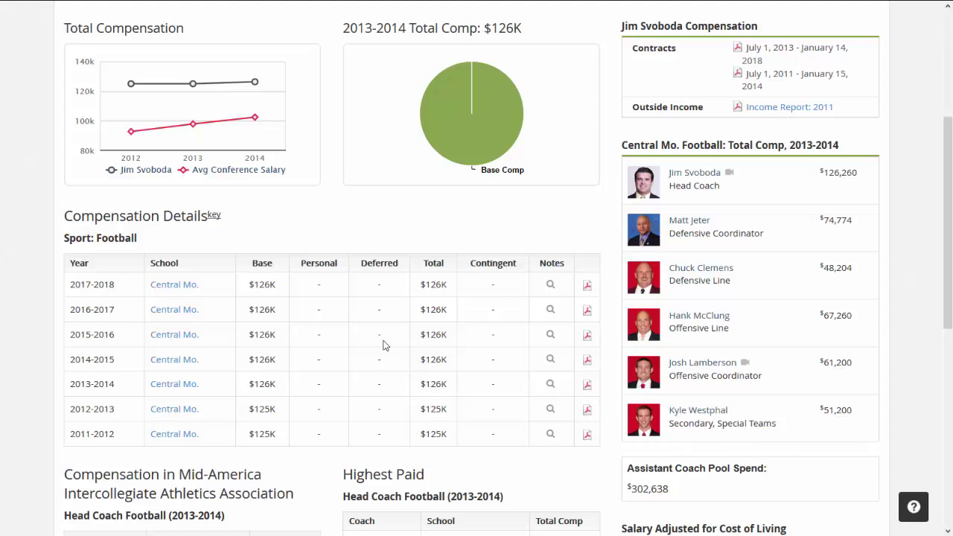
Review the Mid-America conference and Highest Paid head football coach compensation rankings, highlight the Highest Paid heading, and clear the highlight
scroll(385, 345, "down", 3)
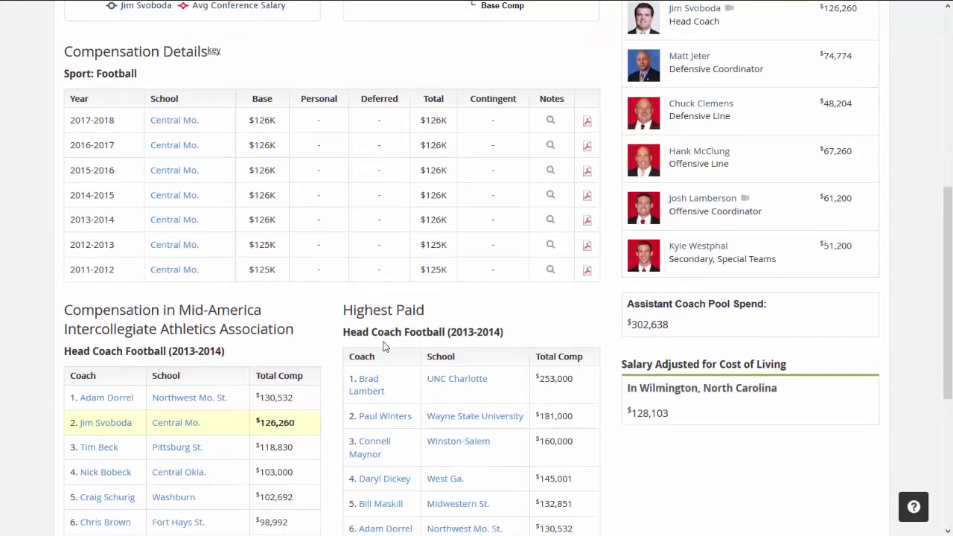
scroll(385, 345, "down", 3)
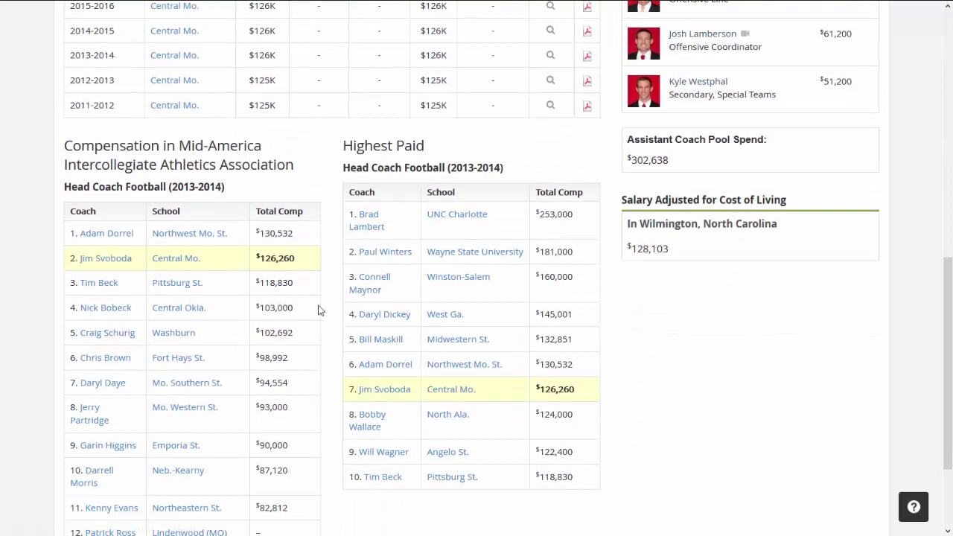
left_click_drag(66, 143, 563, 152)
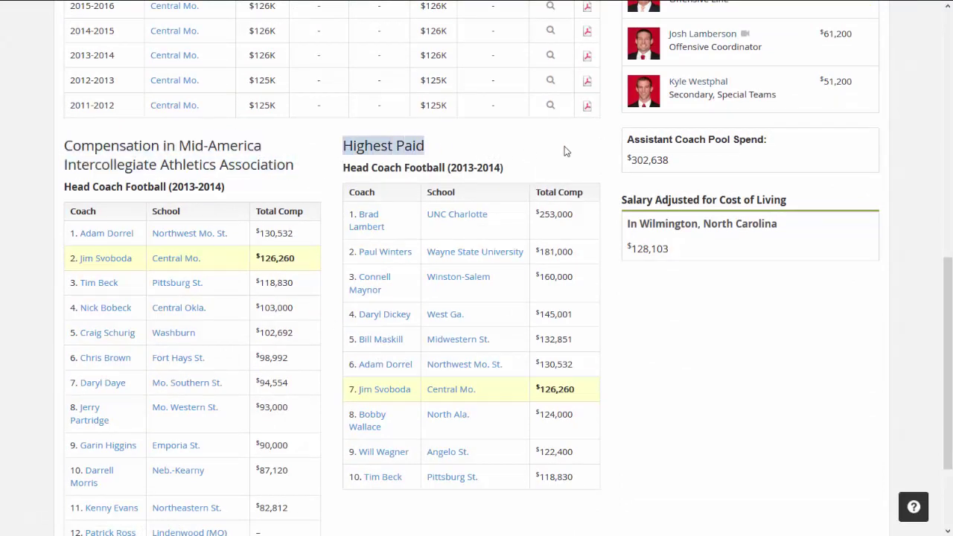
left_click(563, 152)
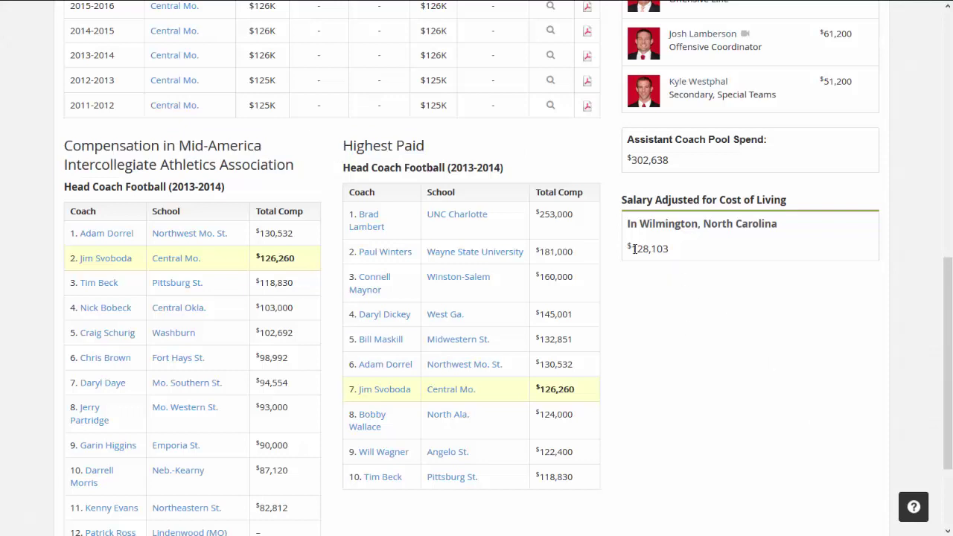
Highlight the cost-of-living adjusted salary for Wilmington, North Carolina, compare it with the coach's 2014-2015 base salary, and clear the highlight
left_click_drag(633, 249, 671, 251)
left_click_drag(703, 224, 777, 224)
left_click(706, 255)
scroll(655, 298, "up", 1)
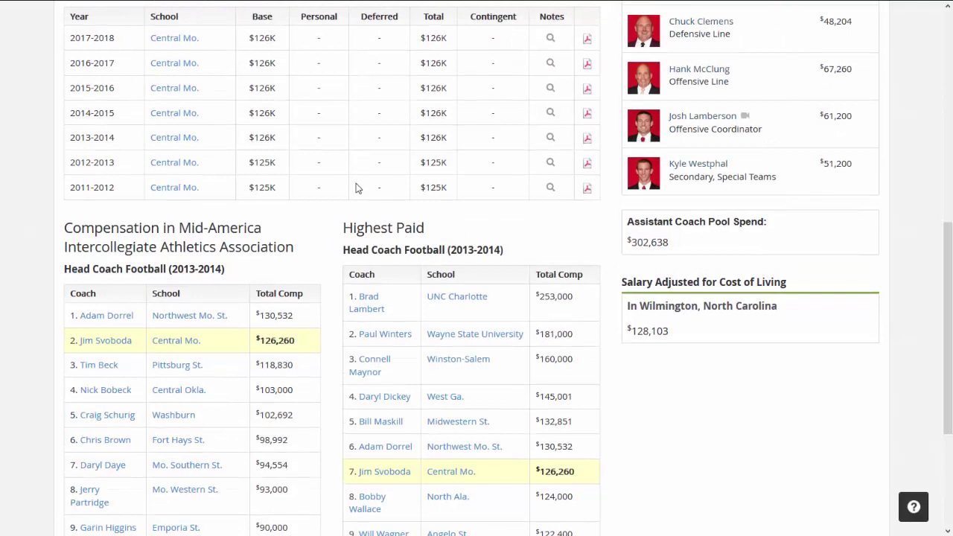
left_click_drag(254, 113, 273, 115)
left_click_drag(632, 332, 687, 348)
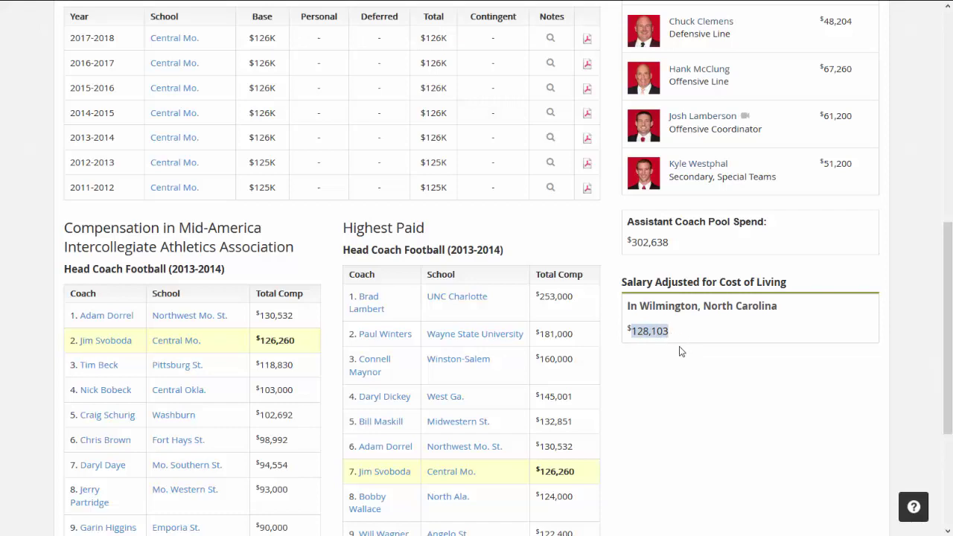
left_click(644, 402)
View the coach's Record and examine the position and season details with the performance chart
scroll(638, 402, "up", 5)
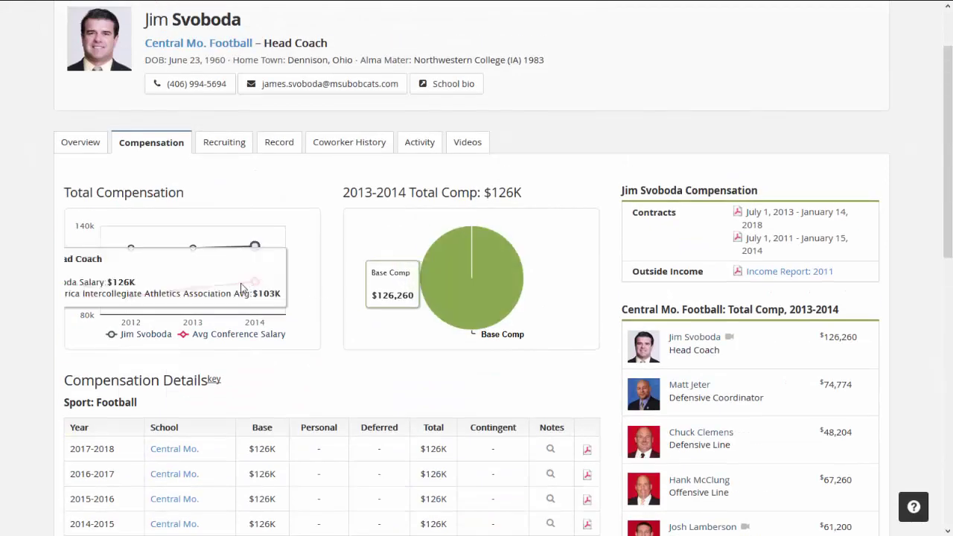
scroll(328, 287, "up", 2)
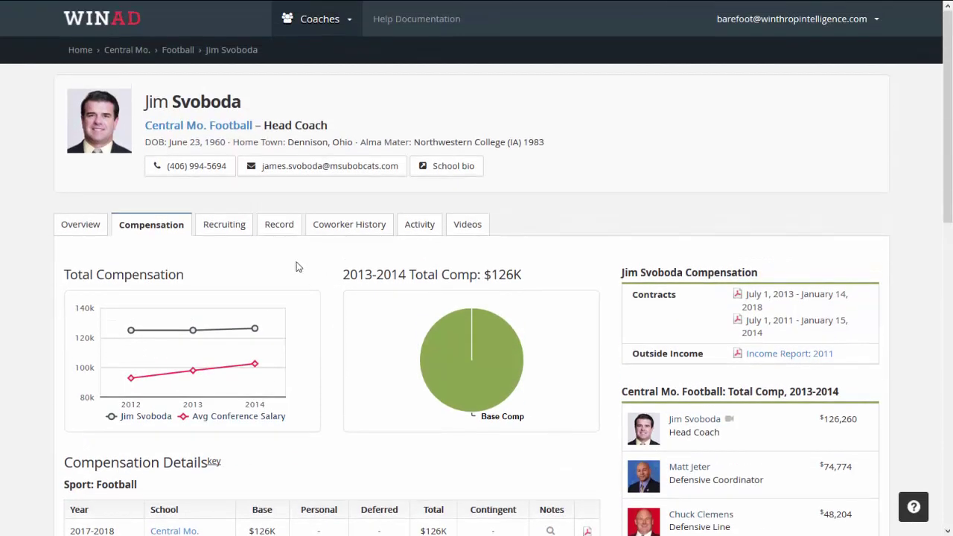
left_click(280, 225)
scroll(282, 225, "down", 2)
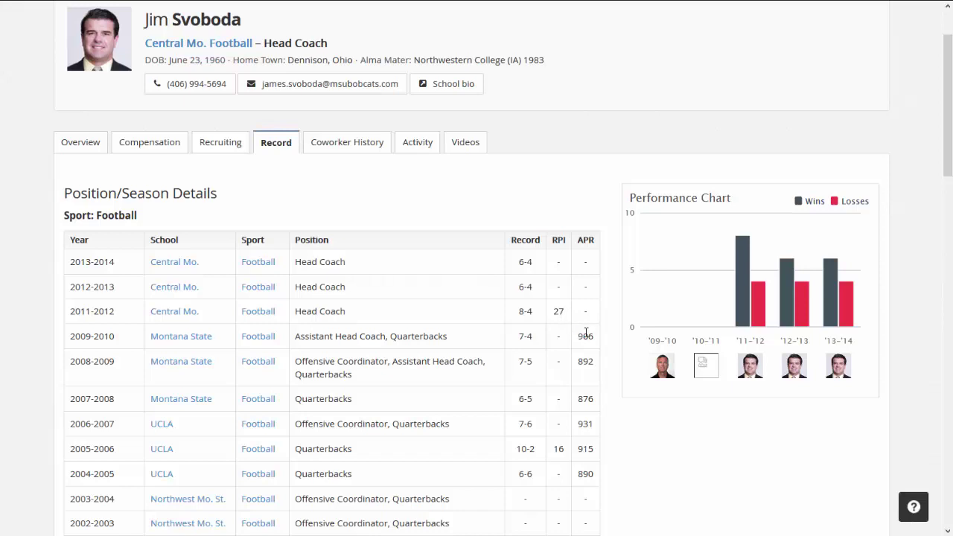
View the coach's Coworker History through the earliest positions, highlighting the 2007 to 2010 Assistant Head Coach heading at Montana State
left_click(325, 147)
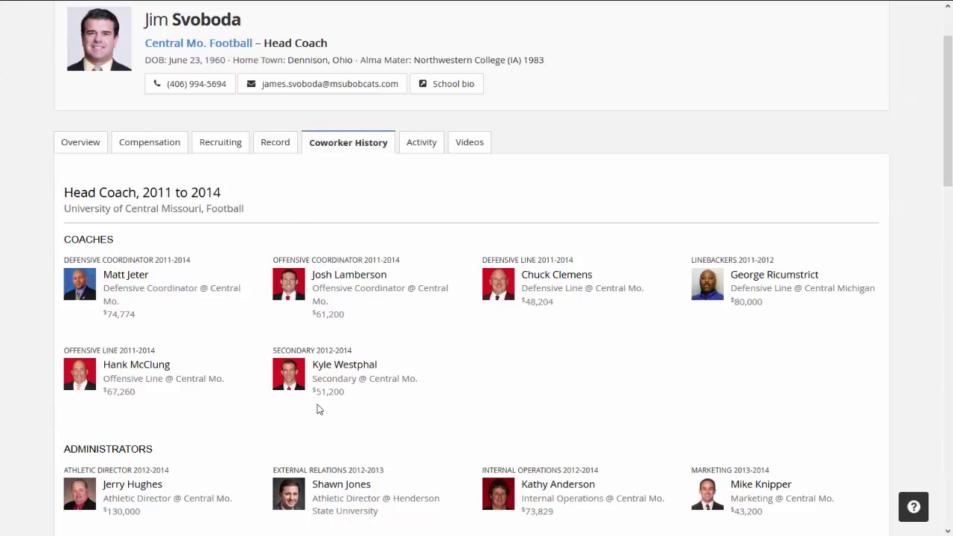
scroll(591, 408, "down", 3)
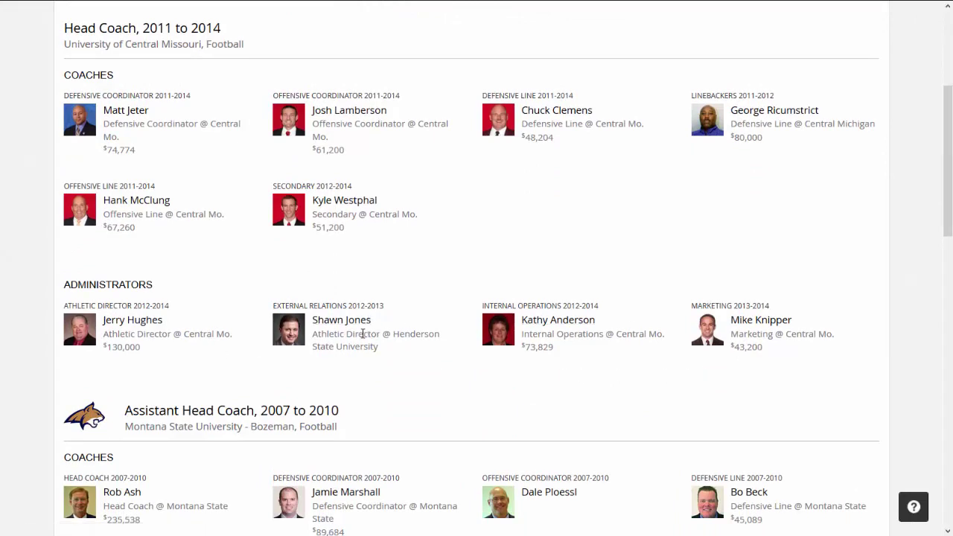
scroll(331, 283, "down", 3)
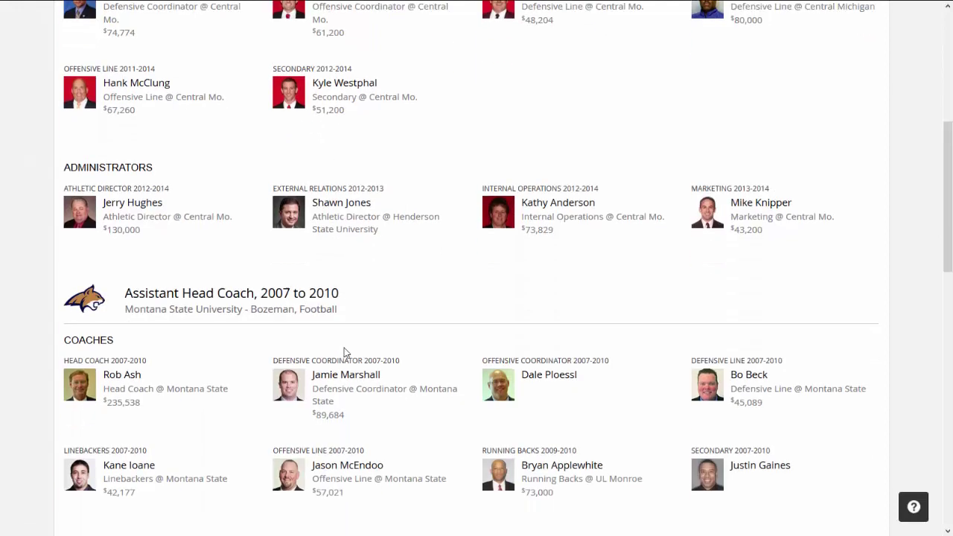
scroll(345, 354, "down", 1)
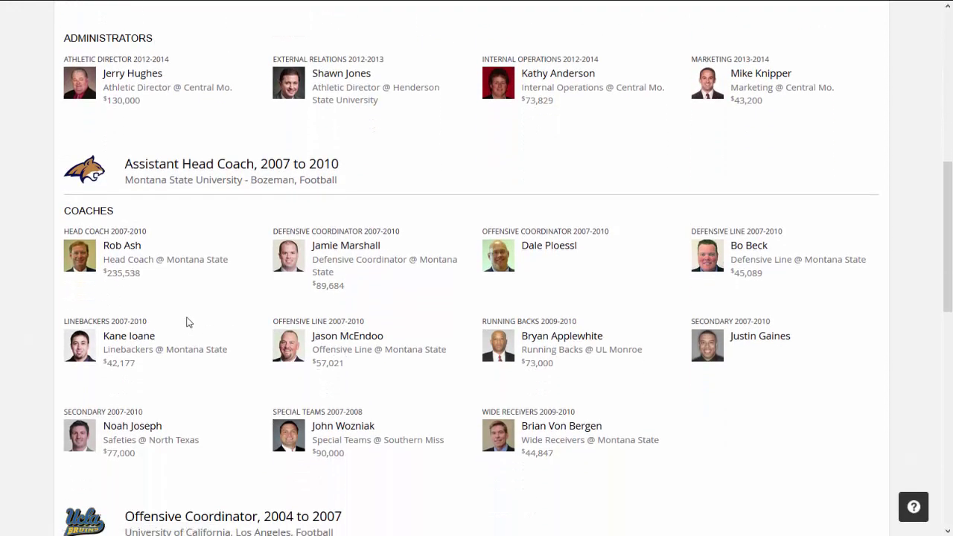
left_click_drag(168, 175, 342, 174)
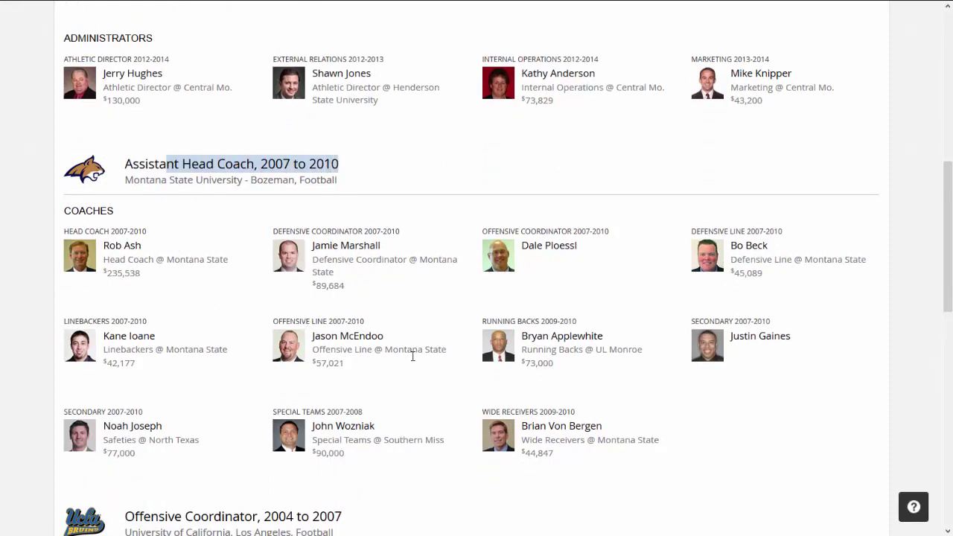
scroll(412, 357, "down", 5)
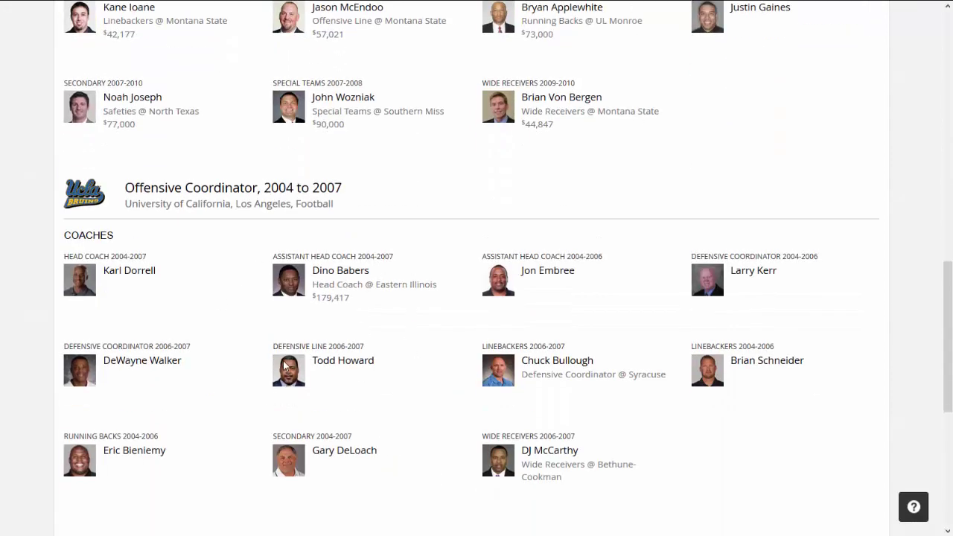
scroll(287, 365, "down", 2)
scroll(287, 367, "down", 2)
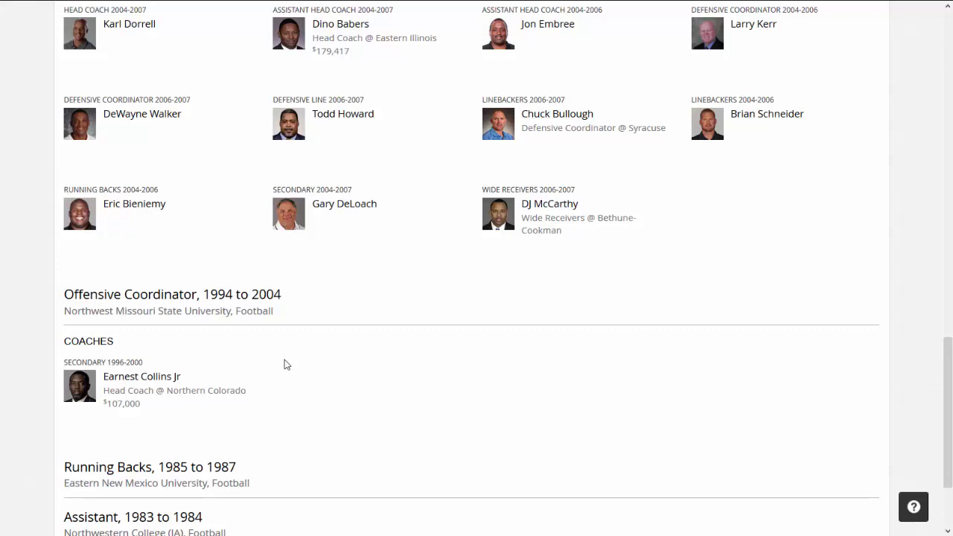
Review the coaches and administrators listed as coworkers during the coach's 2011 to 2014 Central Missouri tenure
scroll(287, 365, "up", 12)
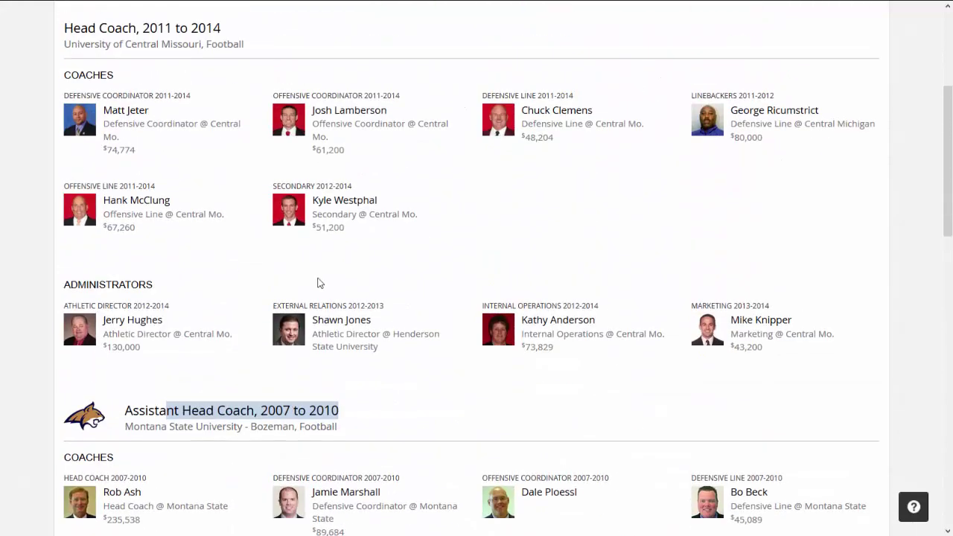
scroll(318, 283, "up", 3)
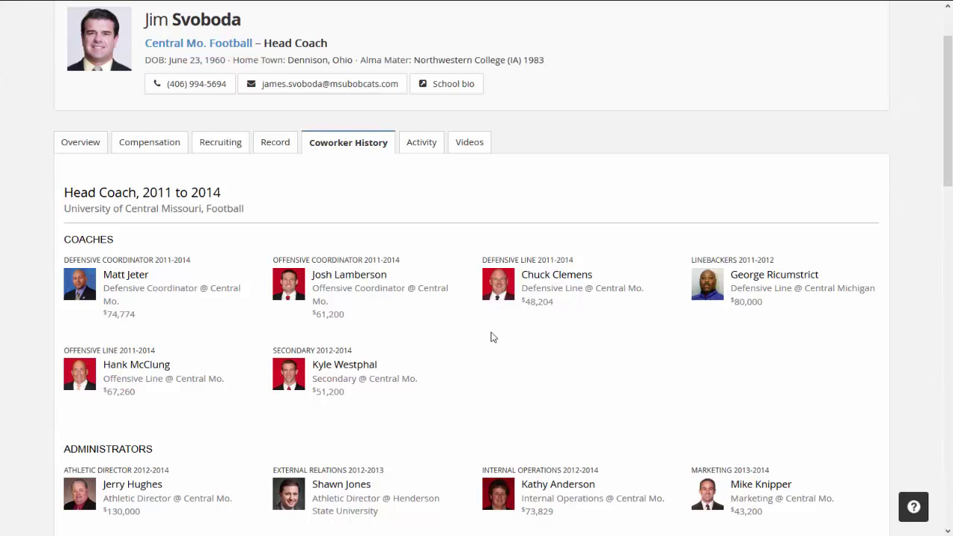
scroll(491, 337, "down", 3)
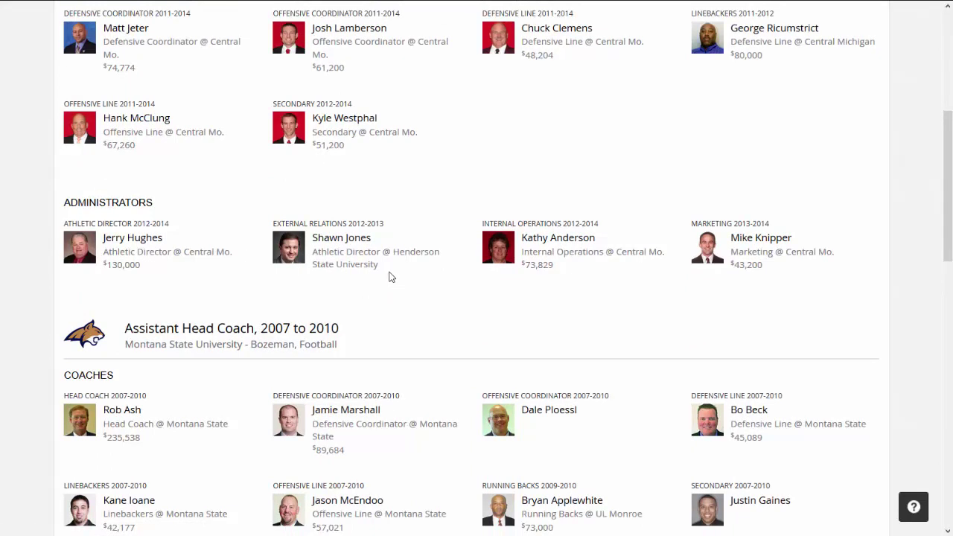
scroll(388, 276, "up", 2)
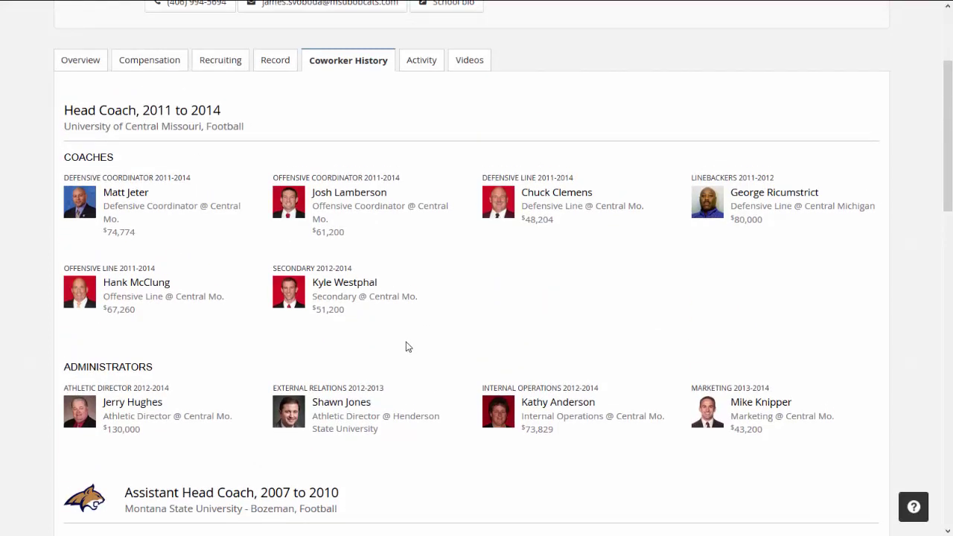
scroll(408, 344, "up", 2)
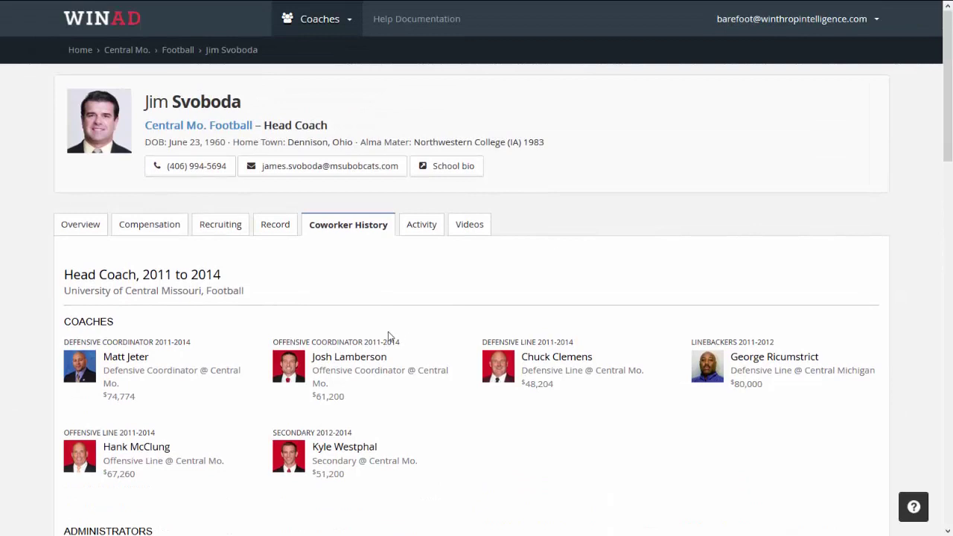
Return from the coach's profile to the beginning of the Division II coach search results
mouse_move(40, 2)
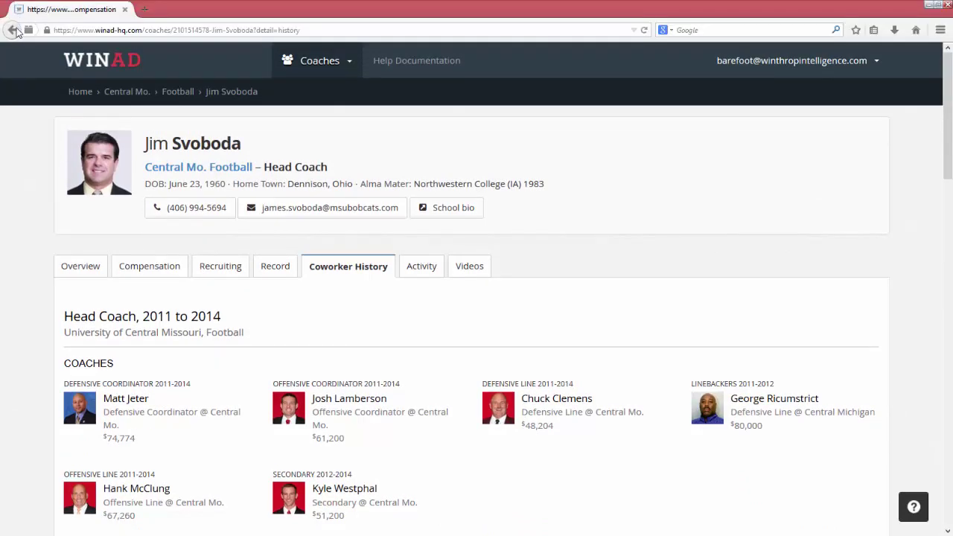
left_click(13, 30)
left_click(13, 30)
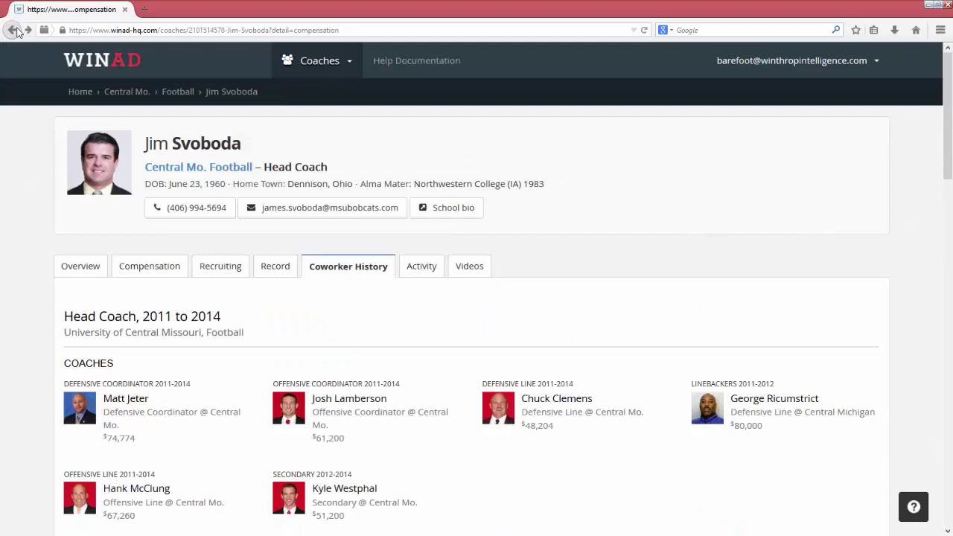
left_click(13, 30)
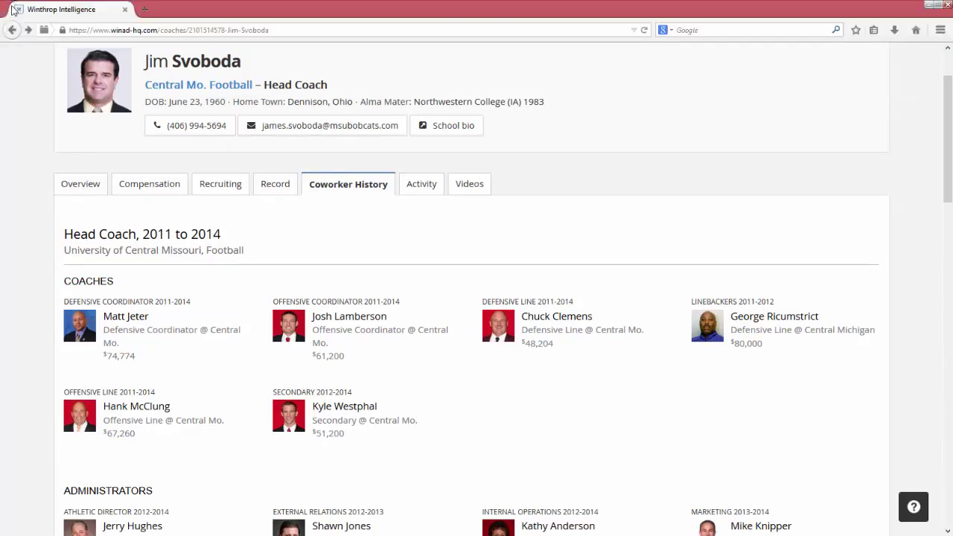
left_click(12, 31)
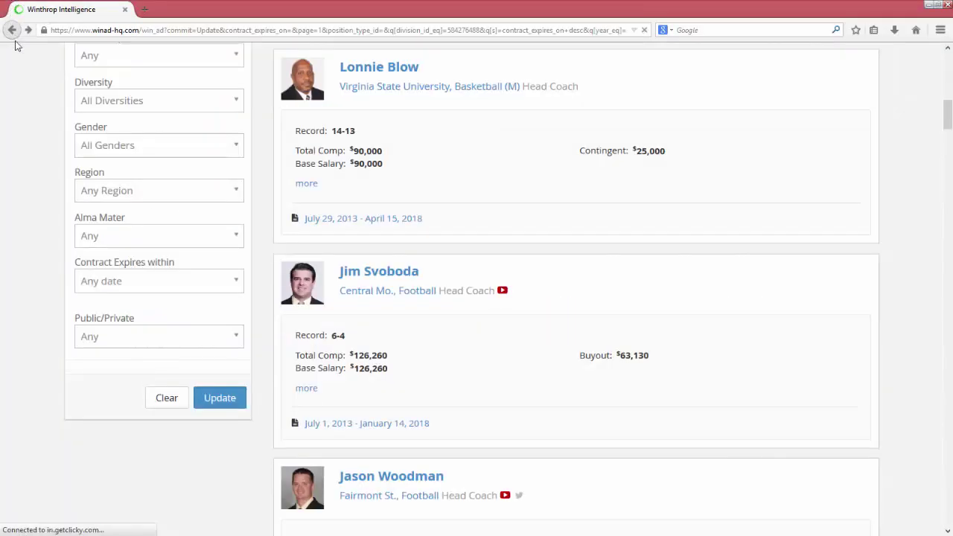
scroll(11, 219, "up", 5)
scroll(13, 220, "up", 5)
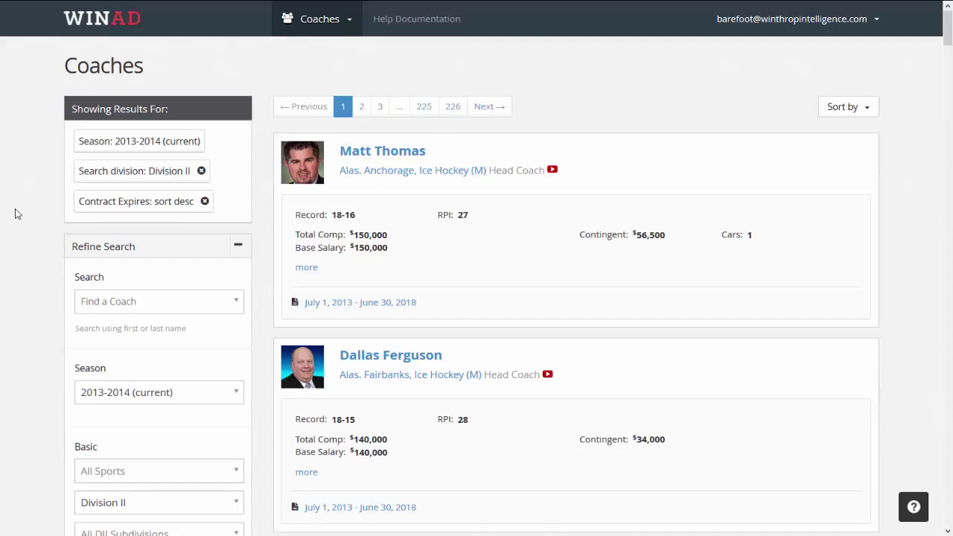
Set the sport filter to Volleyball (W) and view the available Division II conference options without choosing one
scroll(14, 214, "down", 2)
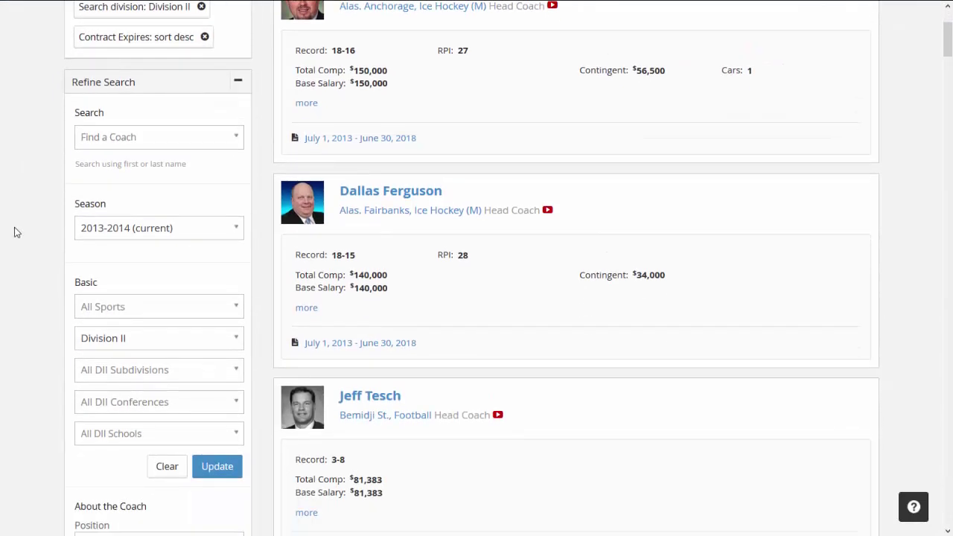
scroll(15, 232, "down", 2)
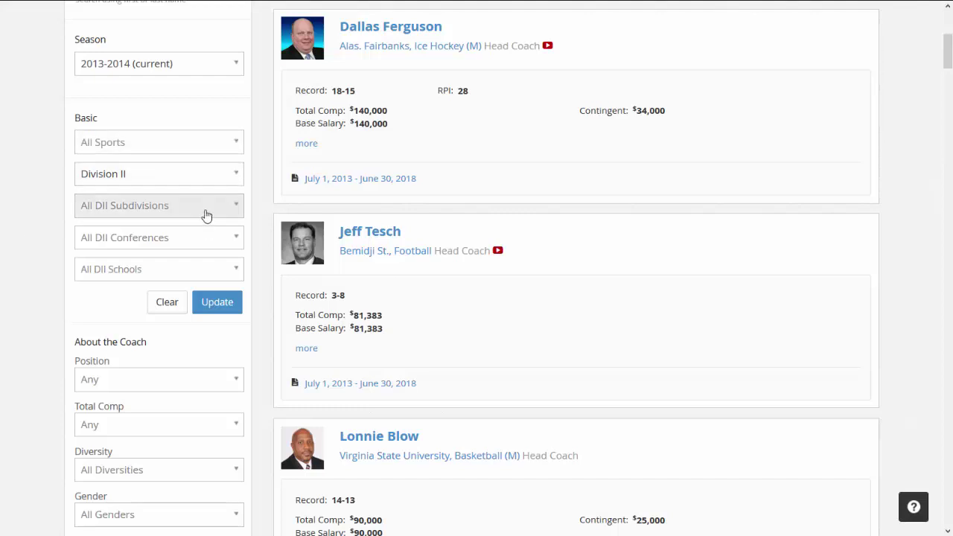
left_click(236, 149)
scroll(186, 242, "down", 8)
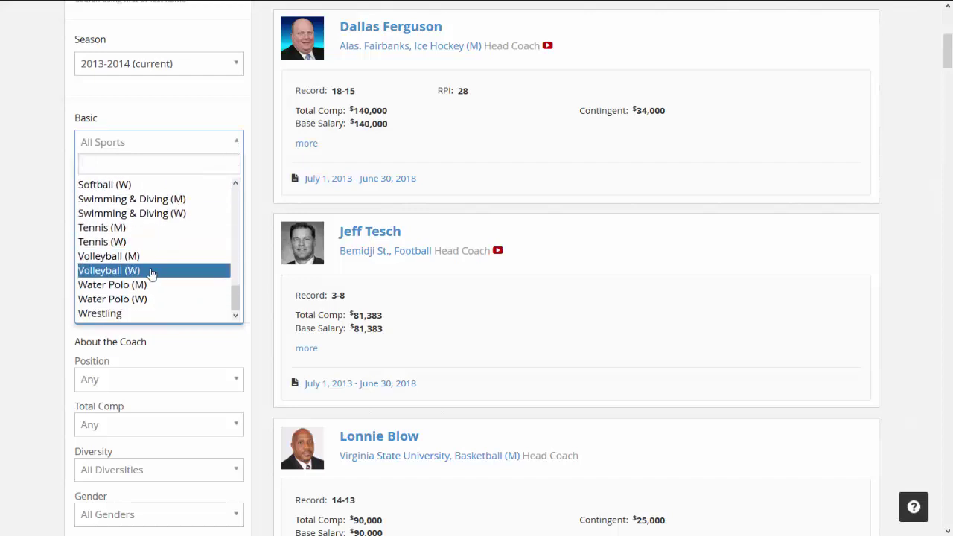
left_click(153, 271)
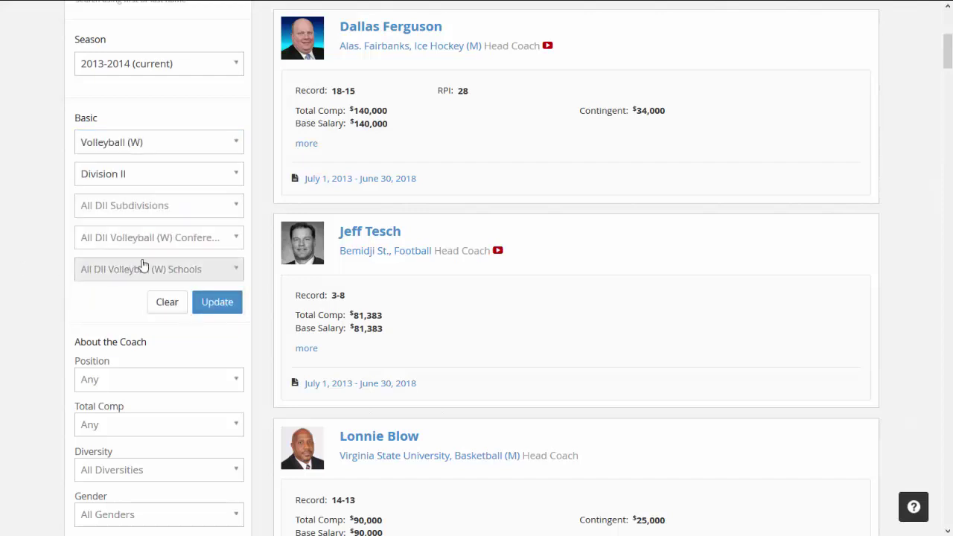
left_click(160, 244)
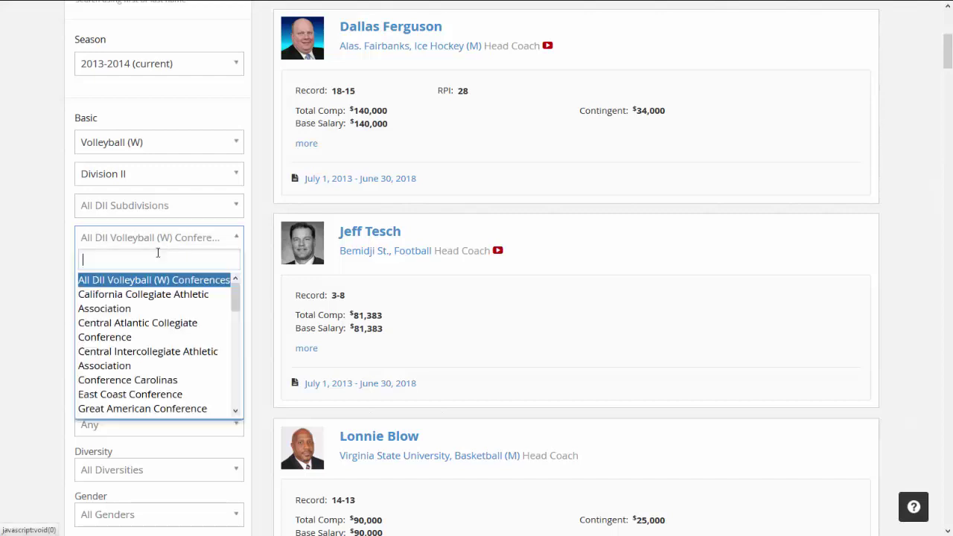
left_click(55, 296)
Set the coach search's position filter to Head Coach and its total compensation filter to less than 90k
scroll(48, 290, "down", 2)
scroll(45, 290, "down", 1)
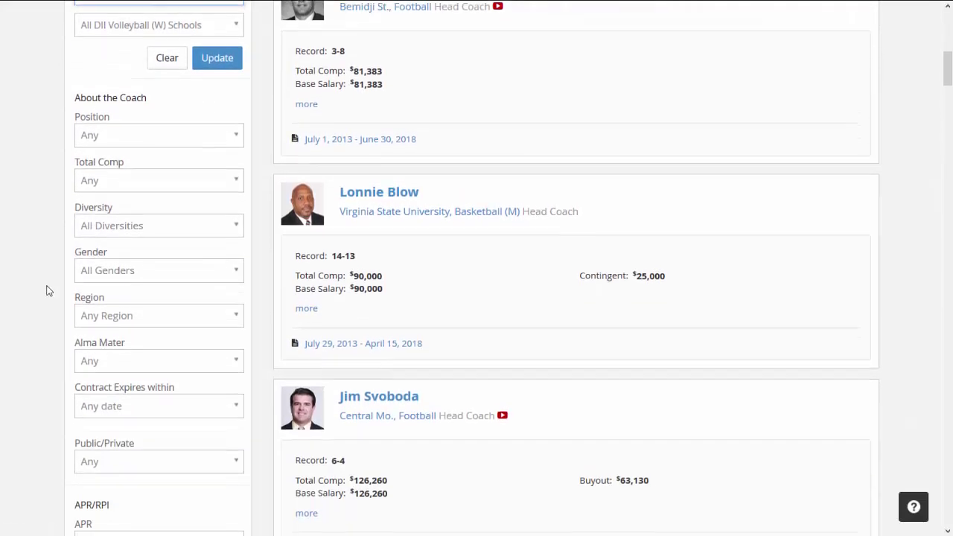
left_click(156, 136)
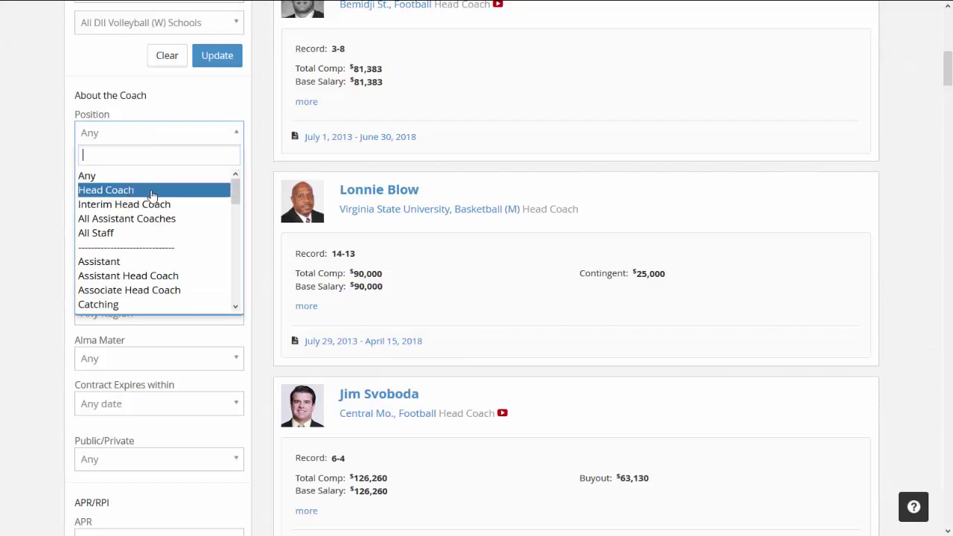
scroll(153, 250, "down", 2)
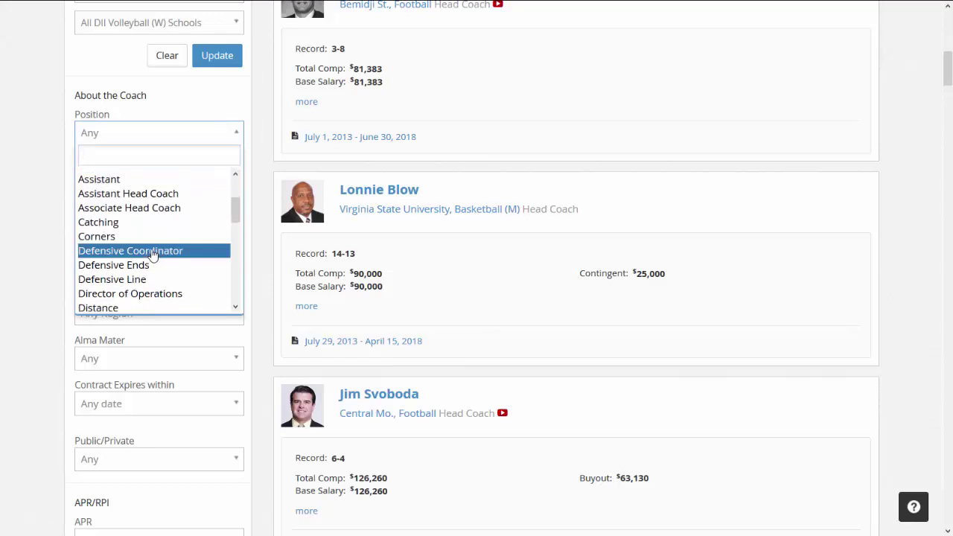
scroll(149, 250, "up", 2)
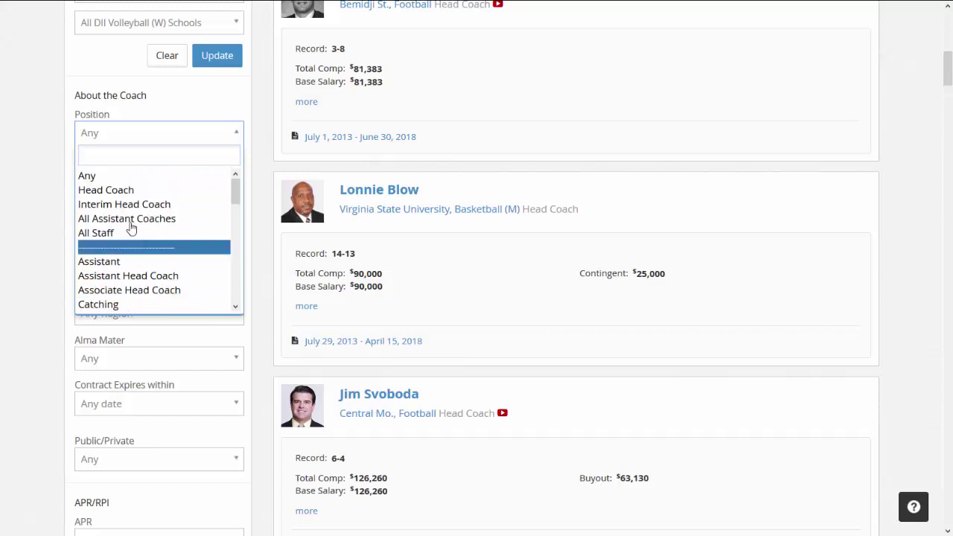
left_click(112, 190)
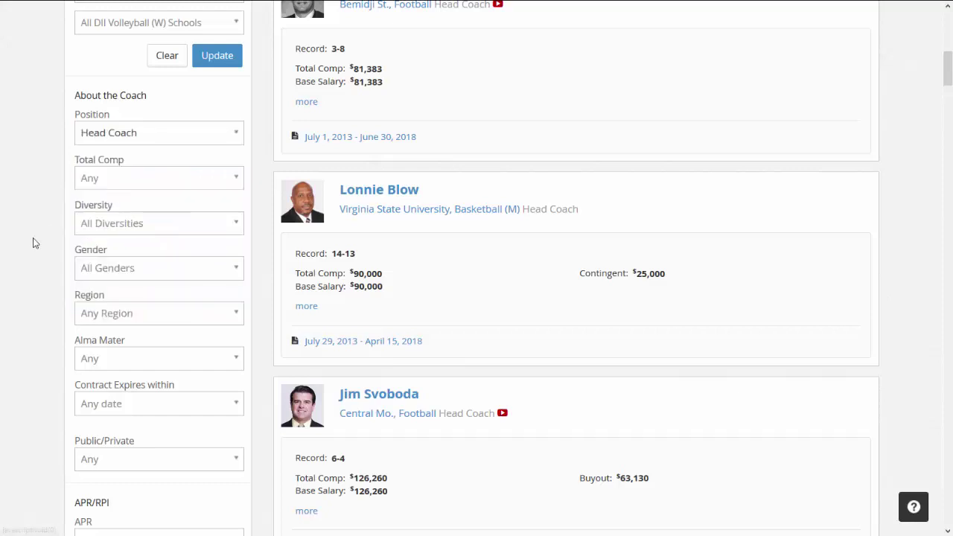
left_click(138, 183)
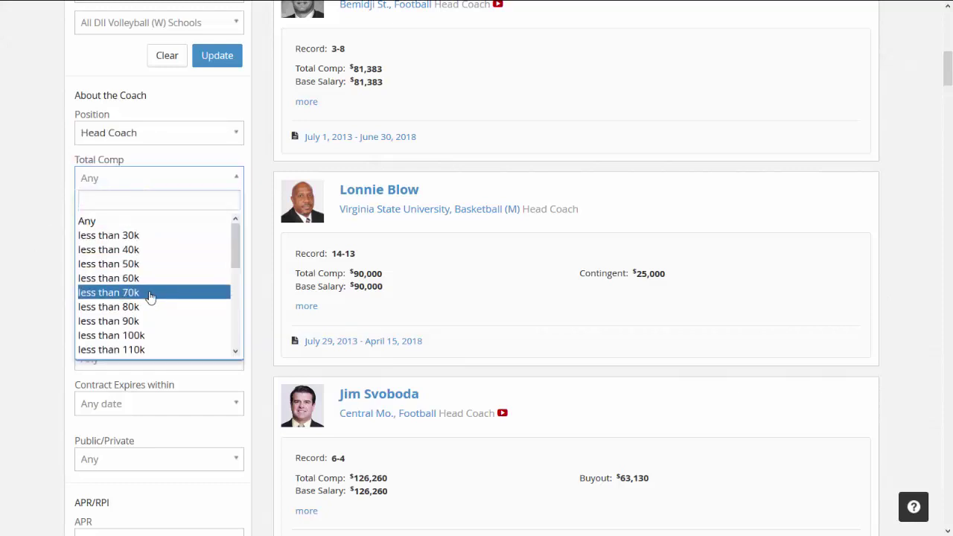
left_click(145, 325)
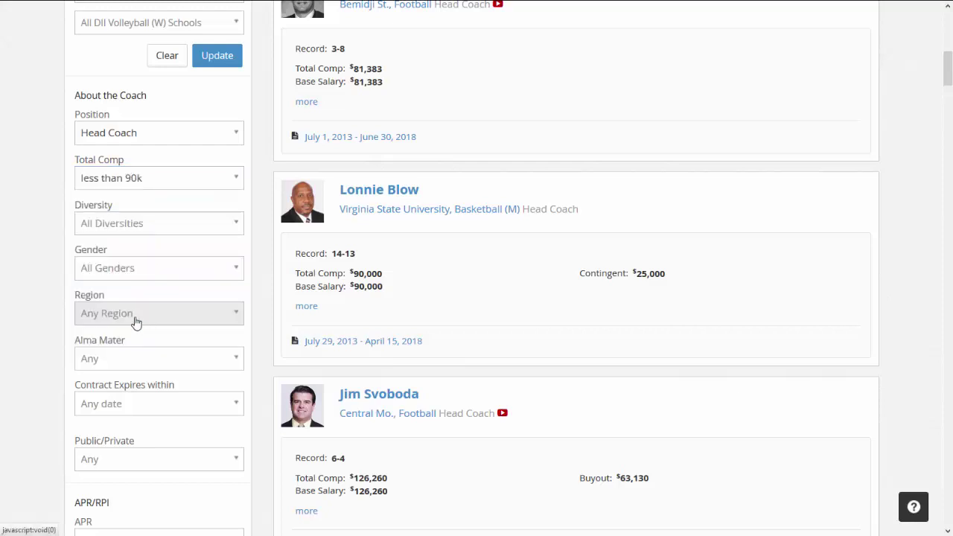
Set the gender filter to Female, and view the diversity and region options without choosing any
left_click(97, 234)
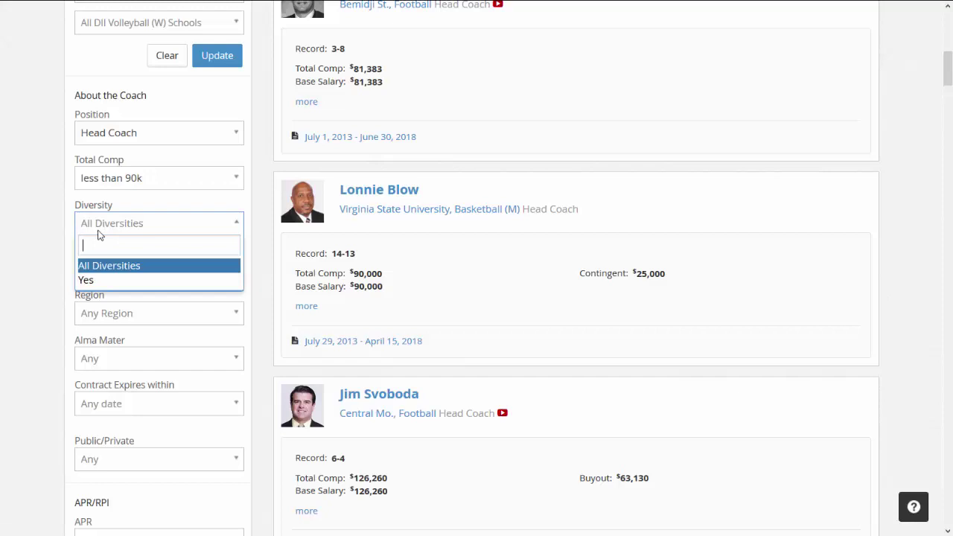
left_click(53, 262)
left_click(110, 278)
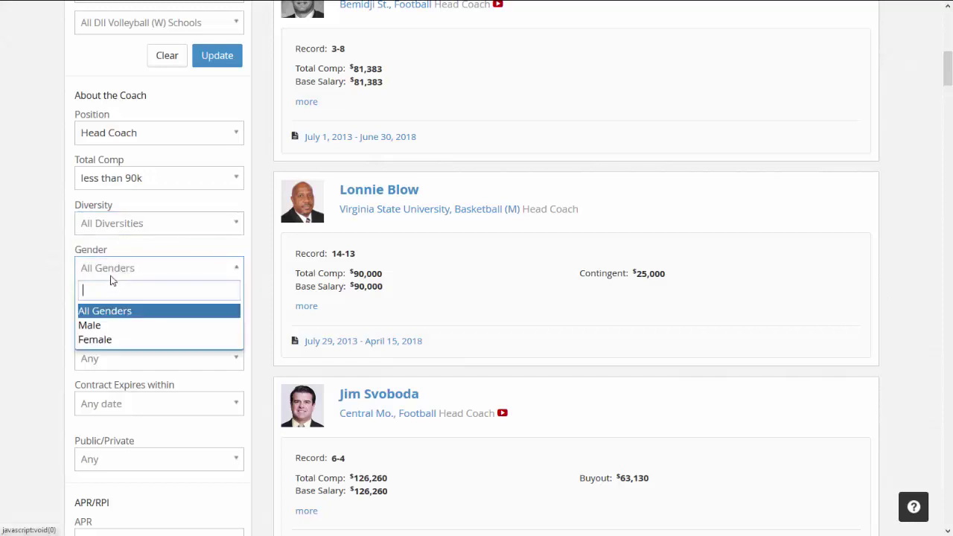
left_click(112, 339)
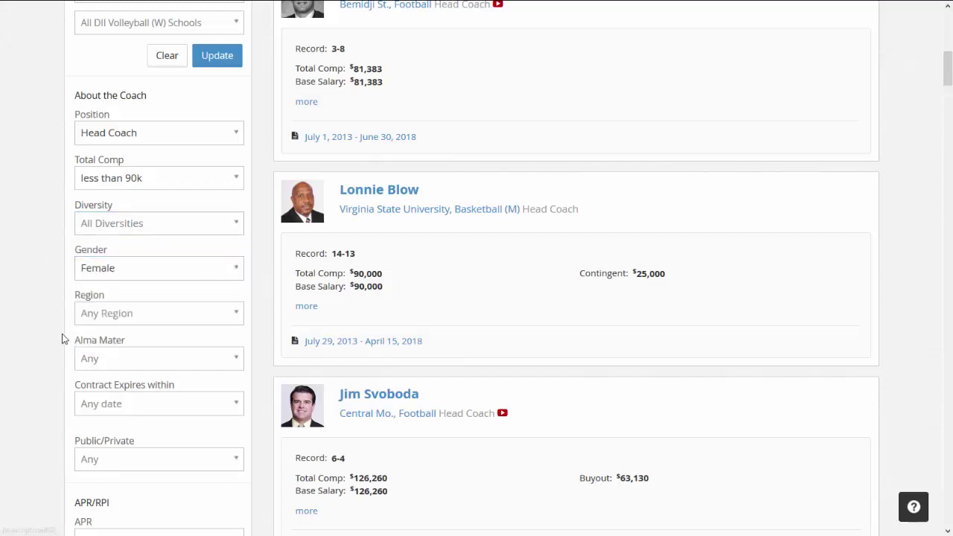
left_click(130, 323)
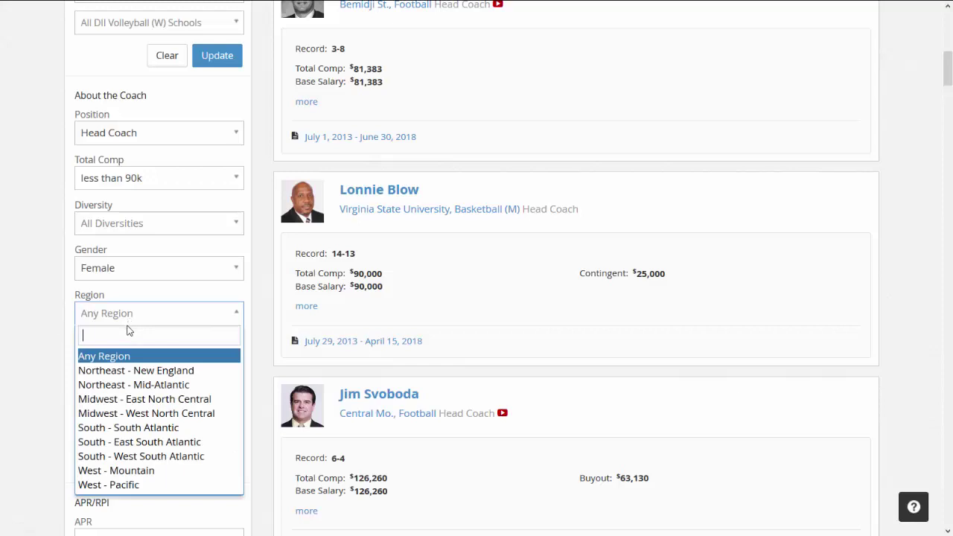
left_click(40, 340)
Set the contract expiration filter to Already expired and update the coach search with the chosen filters
scroll(40, 340, "down", 3)
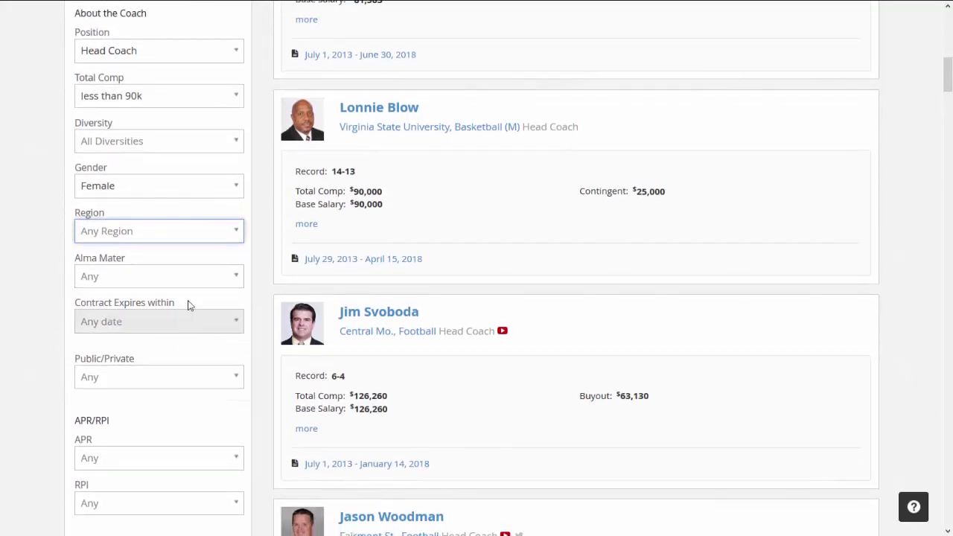
left_click(158, 325)
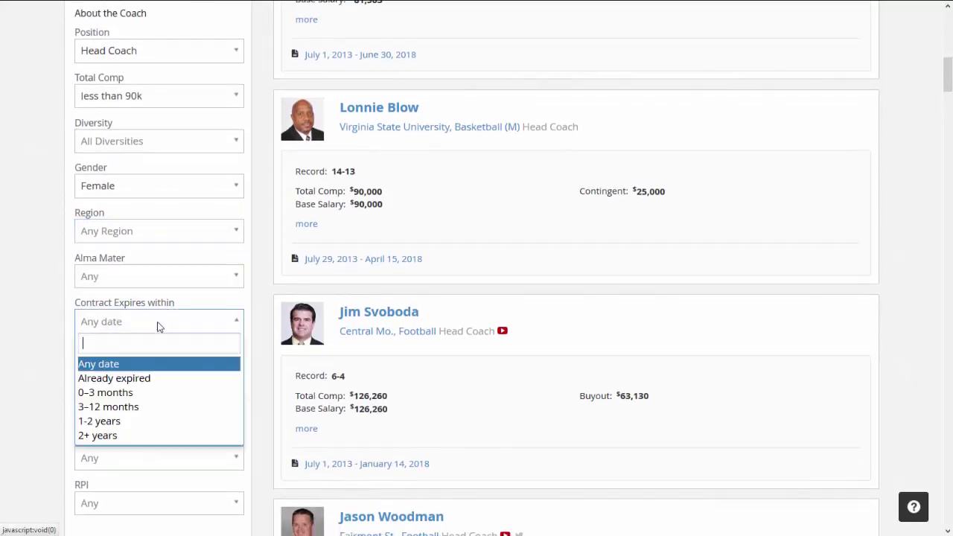
left_click(152, 378)
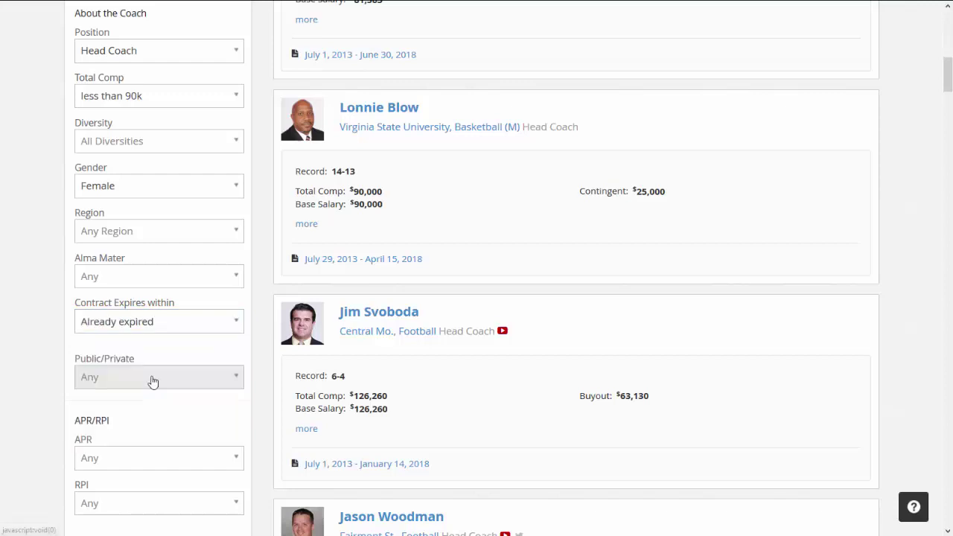
scroll(51, 379, "down", 3)
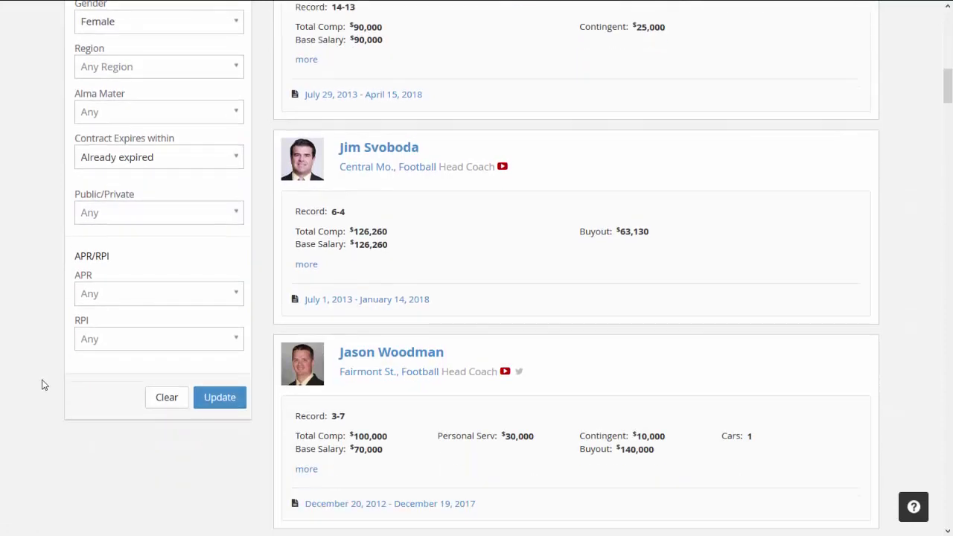
left_click(218, 412)
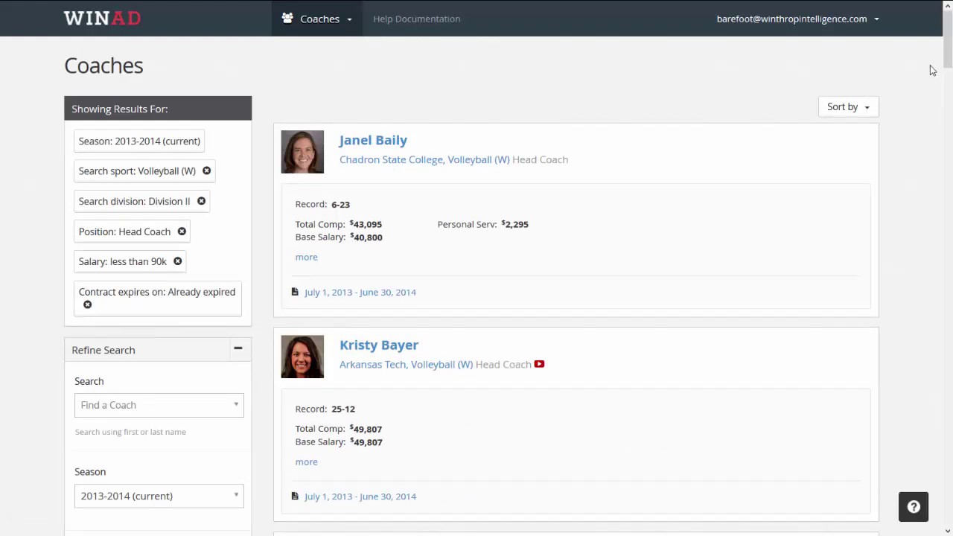
Sort the women's volleyball head coach results by total compensation in descending order
mouse_move(946, 64)
left_mouse_down()
mouse_move(947, 140)
mouse_move(947, 75)
left_mouse_up()
left_click(871, 108)
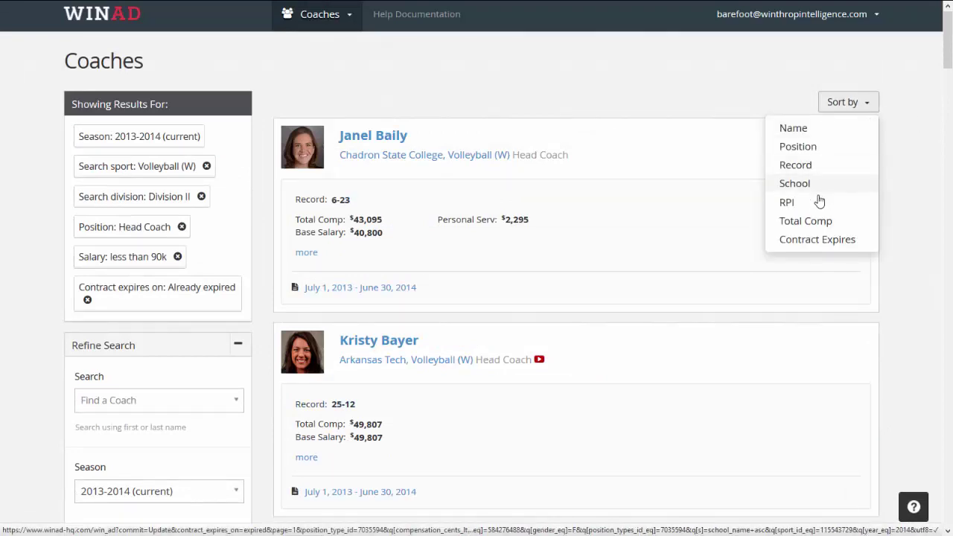
left_click(819, 222)
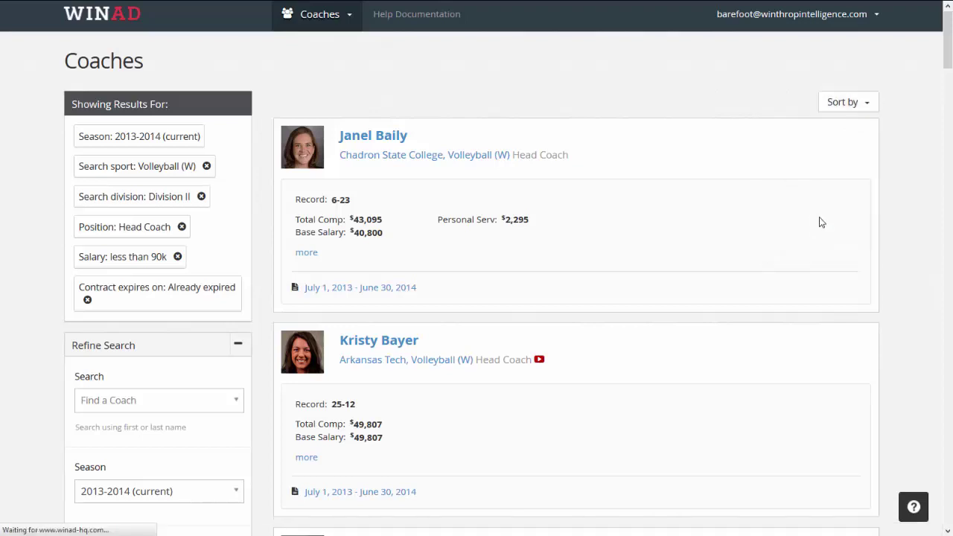
left_click(849, 107)
left_click(840, 226)
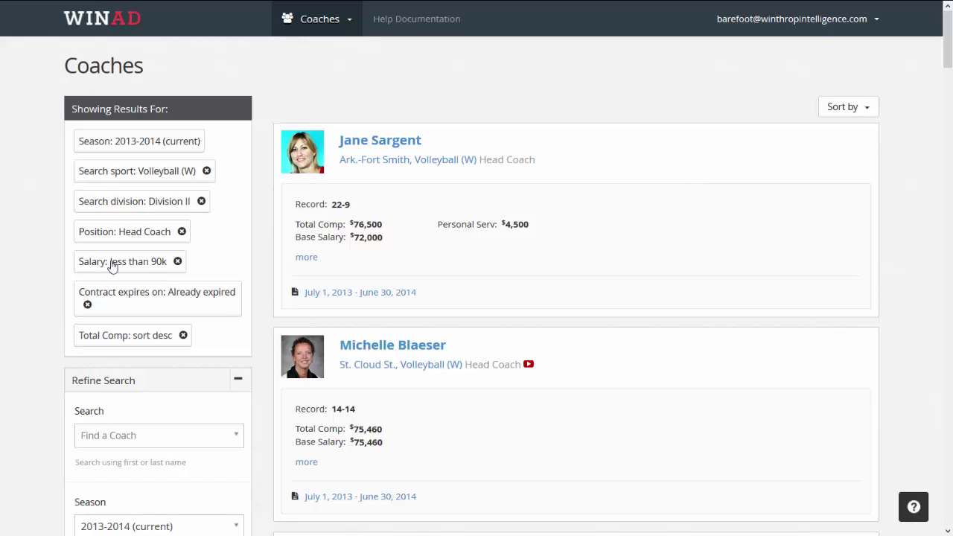
Reset the search filters to Any total compensation, All Genders and Any date for contract expiration
scroll(25, 303, "down", 3)
scroll(25, 301, "down", 4)
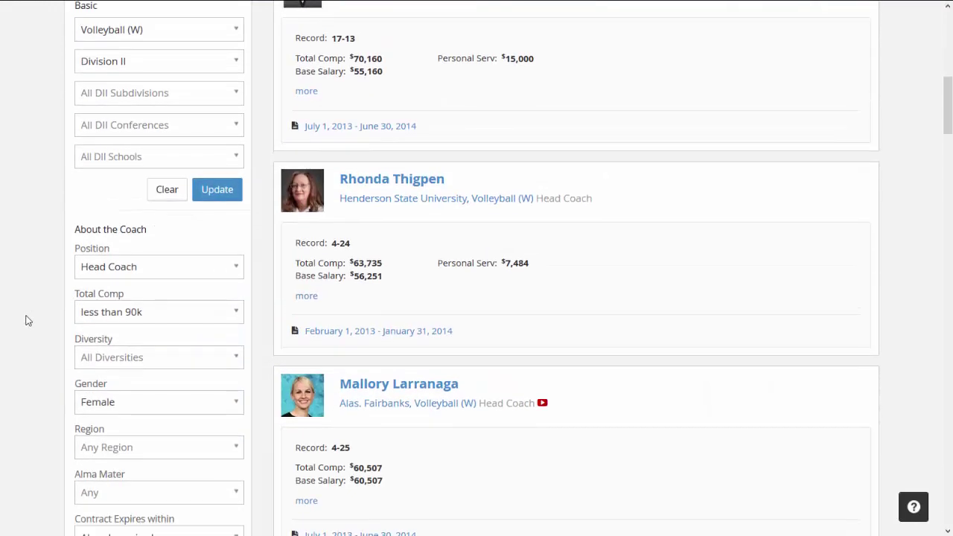
left_click(93, 317)
left_click(96, 356)
scroll(33, 366, "down", 1)
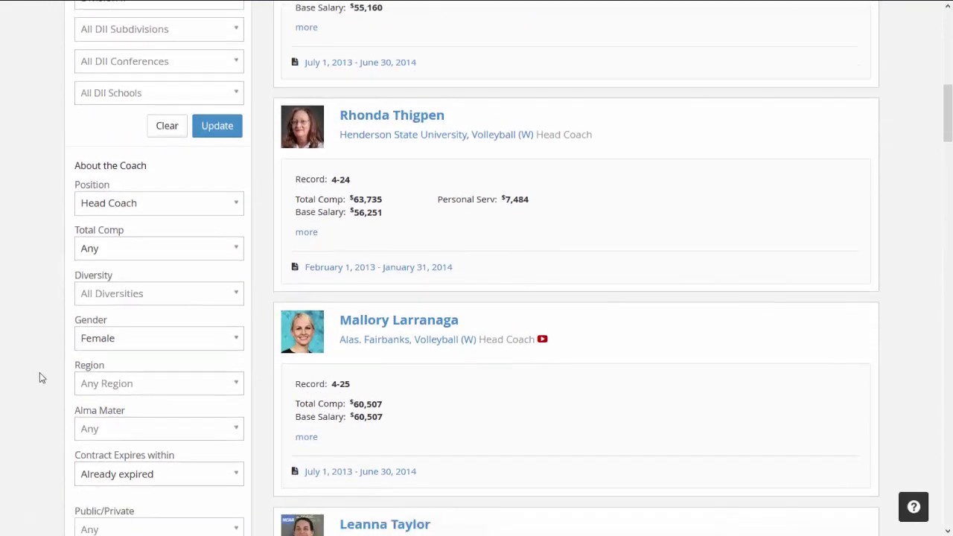
left_click(127, 326)
left_click(112, 363)
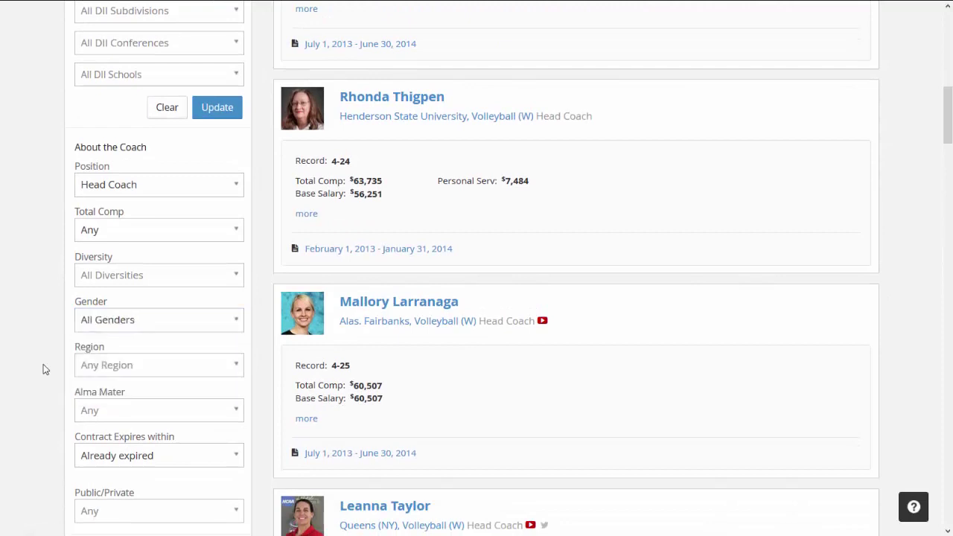
scroll(41, 368, "down", 1)
left_click(98, 375)
left_click(84, 416)
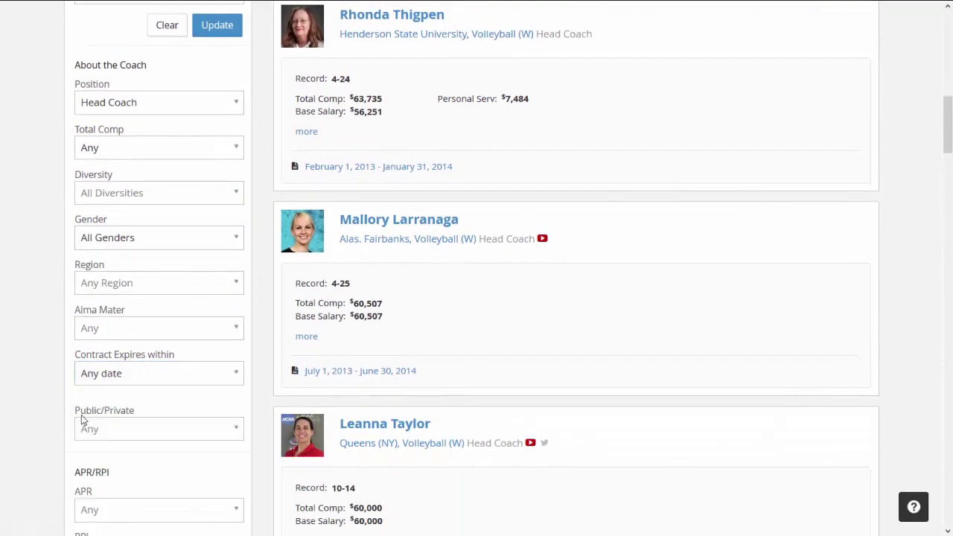
Change the sport filter to Basketball (W) and update the Division II head coach search
scroll(43, 410, "up", 4)
left_click(117, 201)
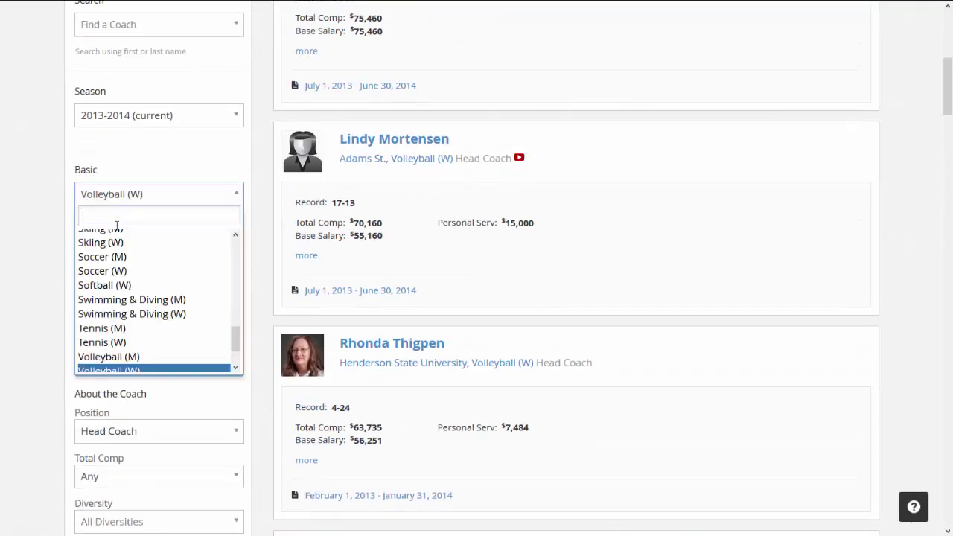
scroll(118, 267, "up", 10)
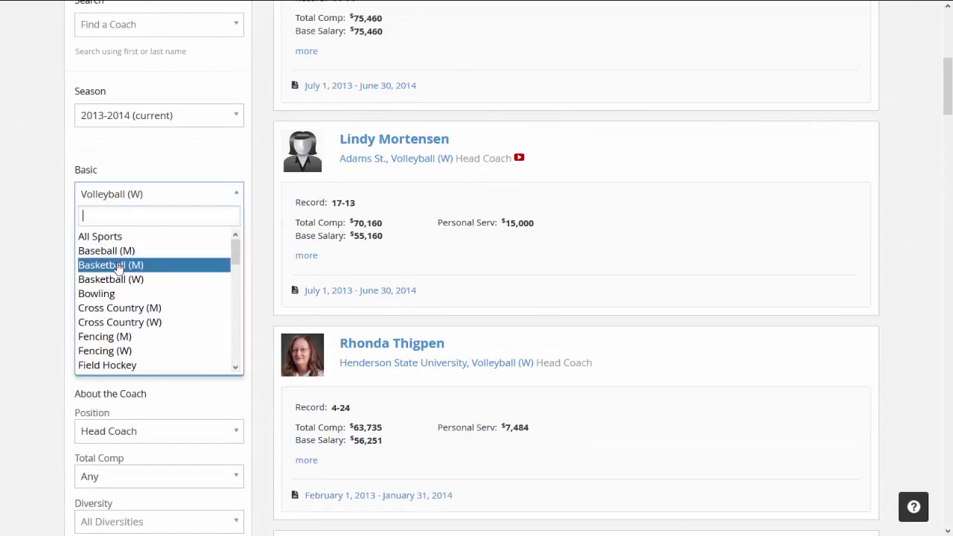
left_click(116, 279)
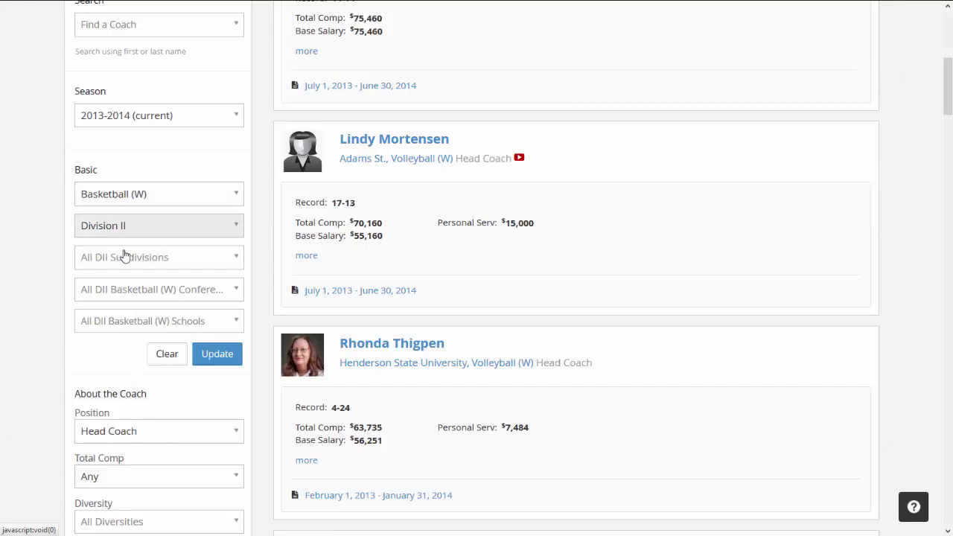
left_click(217, 360)
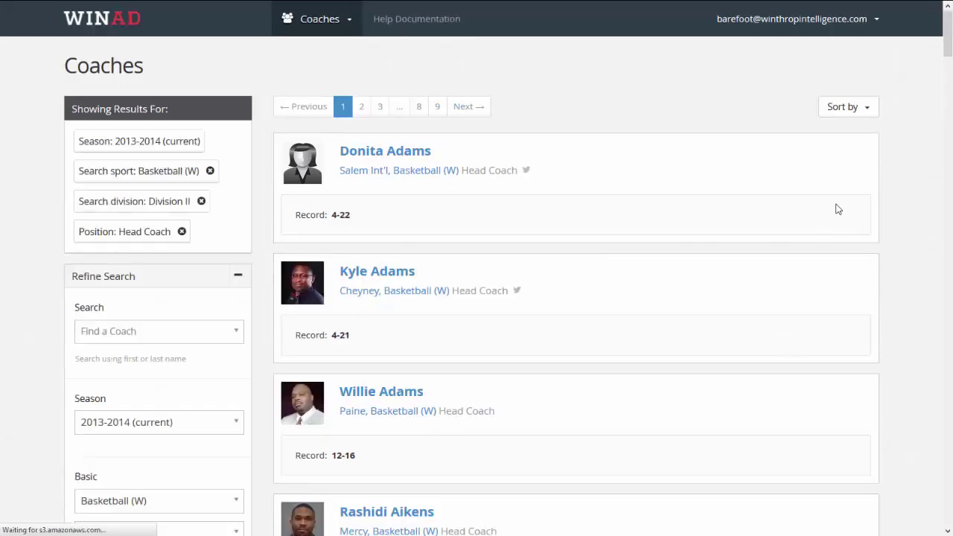
Sort the women's basketball head coach results by total compensation, from highest to lowest
left_click(853, 112)
left_click(832, 233)
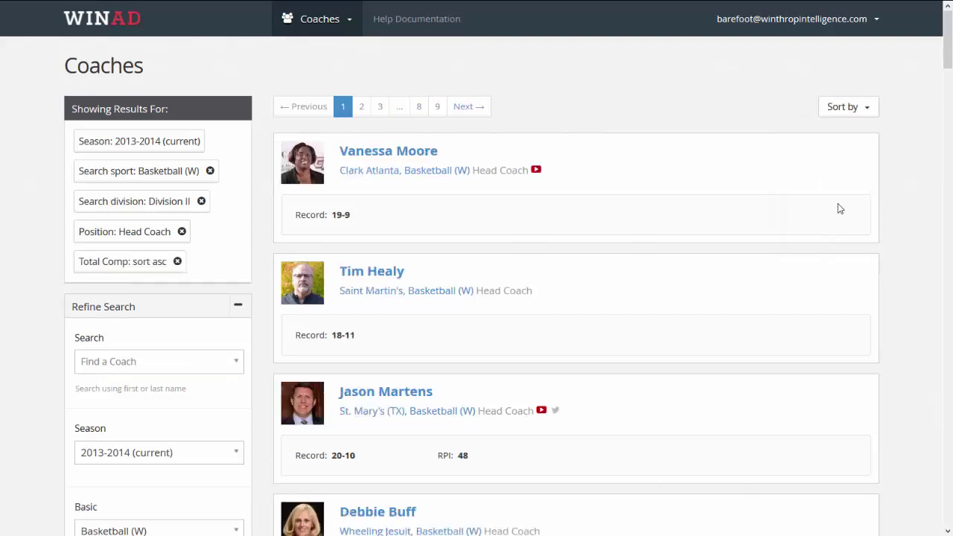
left_click(868, 109)
left_click(828, 224)
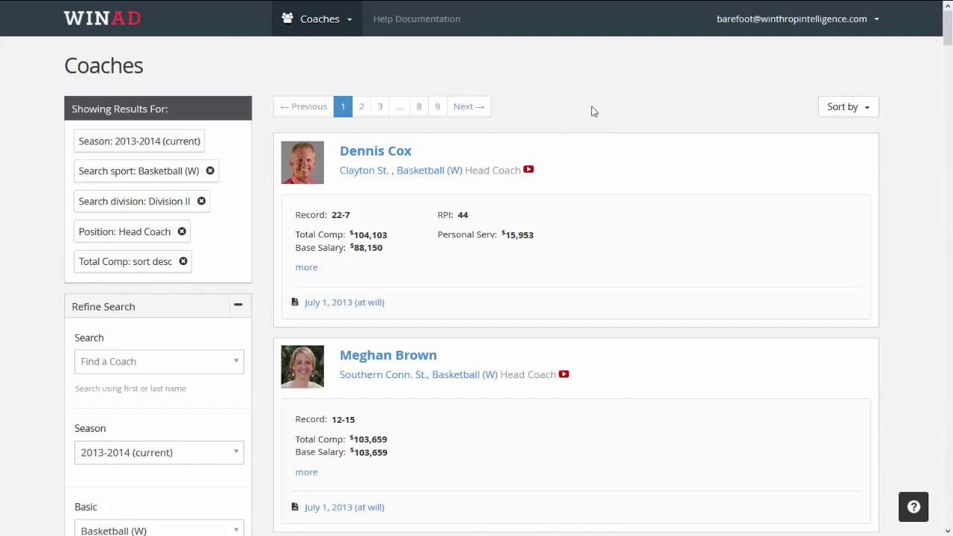
Review the compensation, records and contract dates of the highest-paid Division II women's basketball head coaches, then return to the start of the results
scroll(591, 111, "down", 2)
scroll(591, 109, "down", 3)
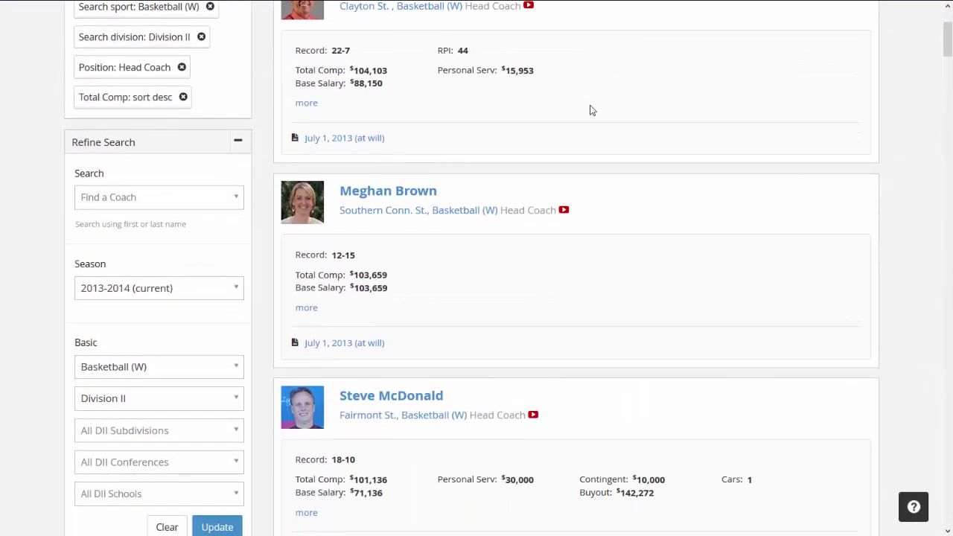
scroll(591, 110, "down", 5)
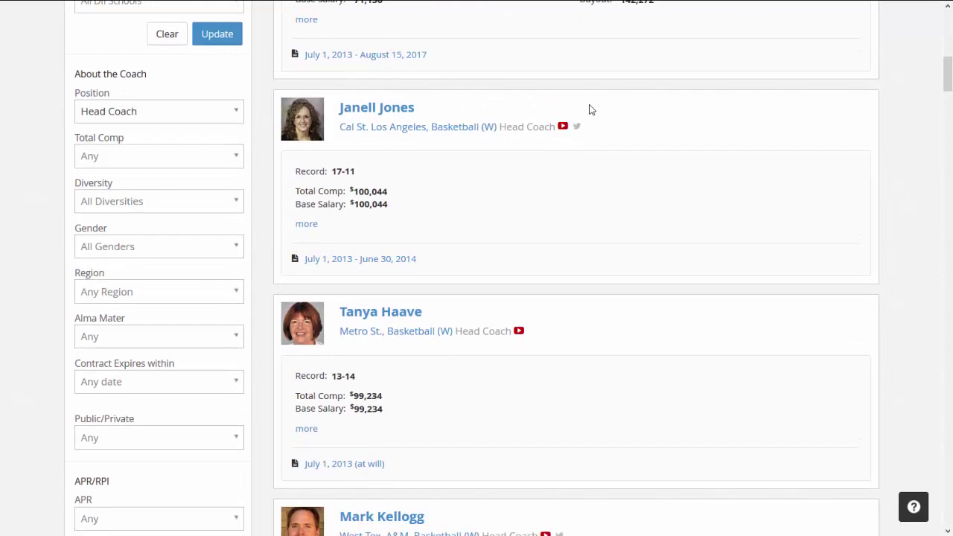
scroll(590, 109, "down", 1)
scroll(589, 108, "down", 1)
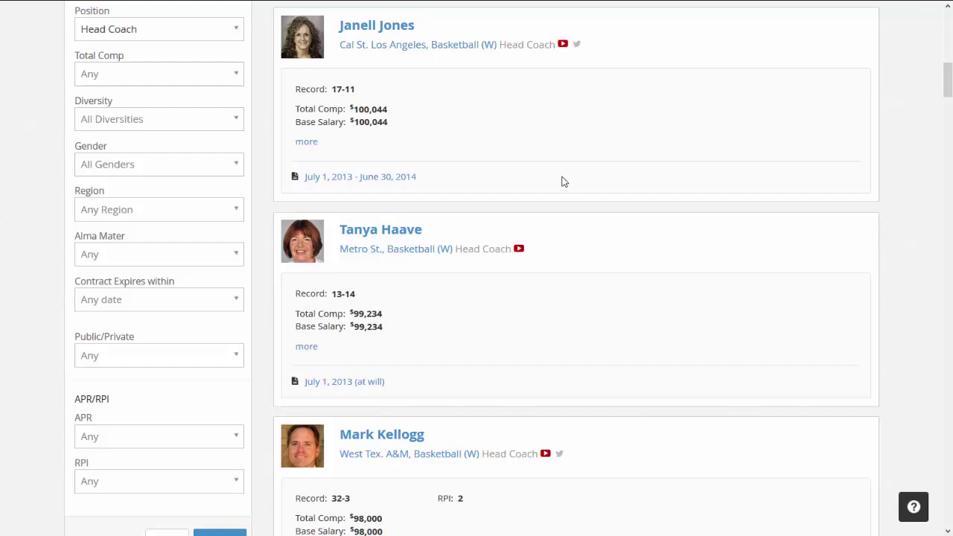
scroll(566, 177, "down", 1)
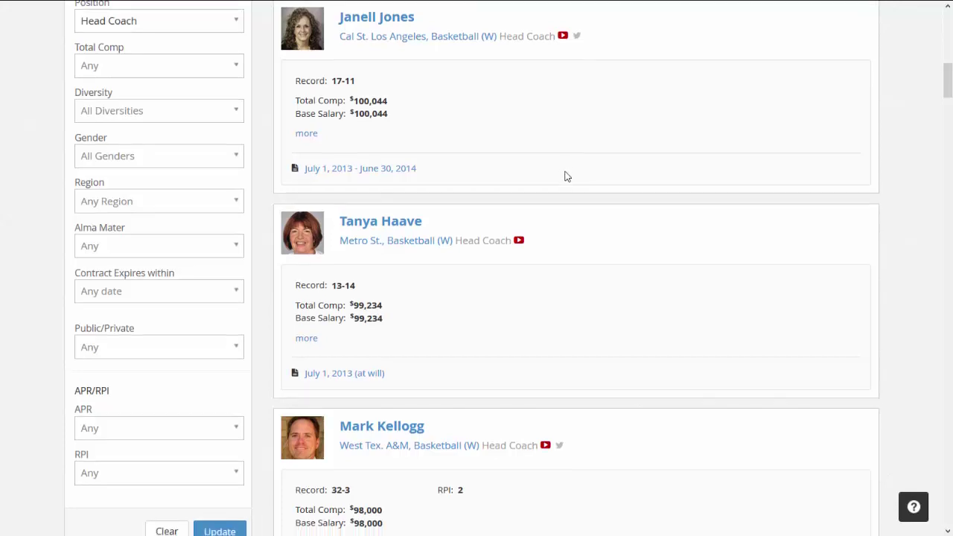
scroll(566, 177, "down", 2)
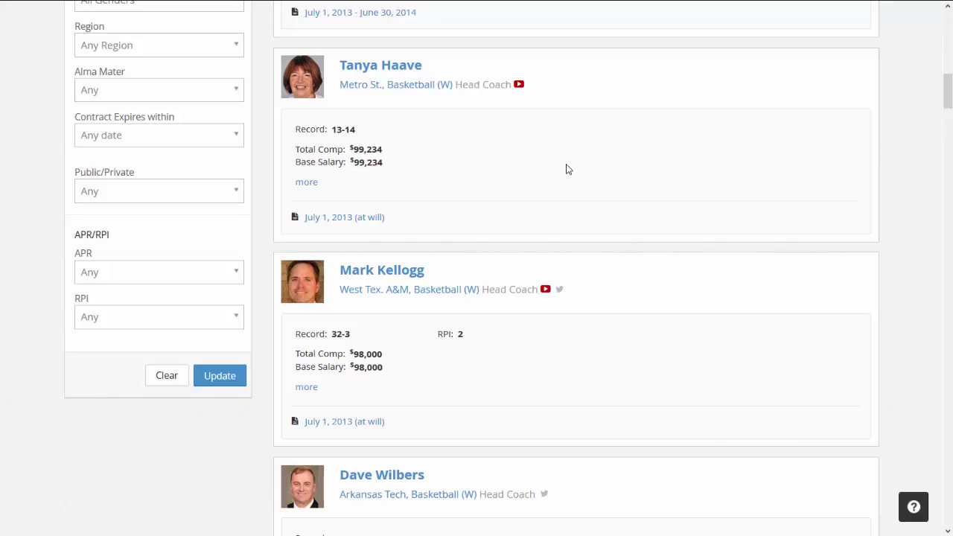
scroll(566, 171, "up", 20)
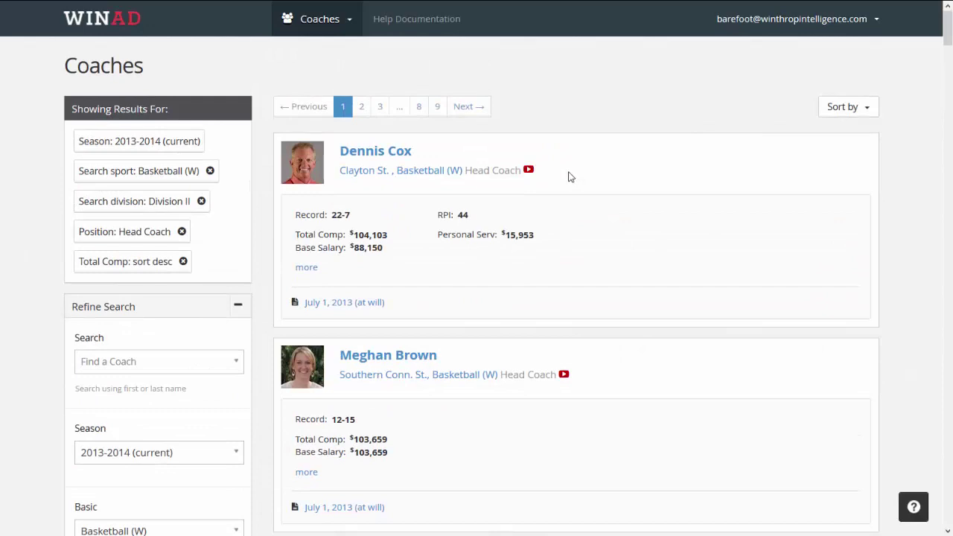
Open the NCAA Financials database and filter the 2012-2013 results to Division II schools
left_click(336, 34)
left_click(337, 95)
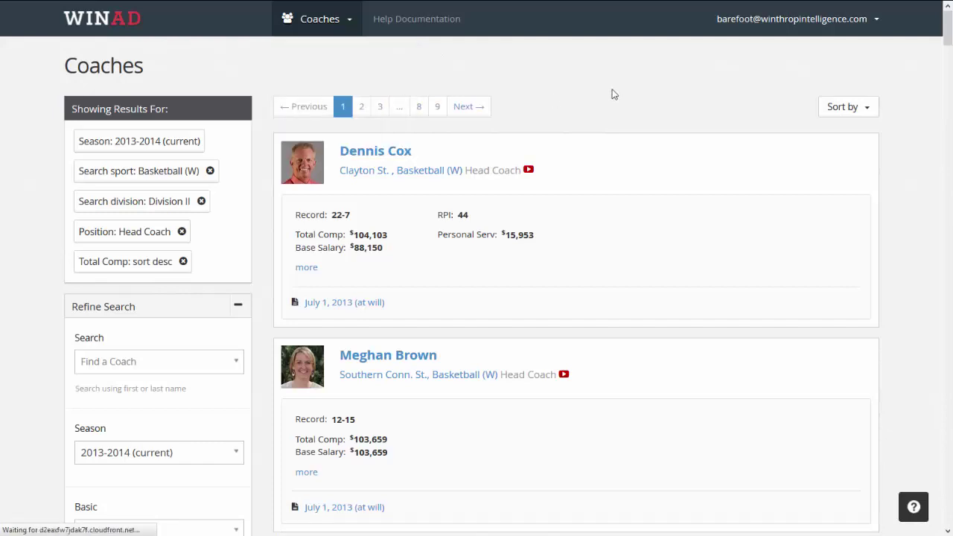
left_click(216, 289)
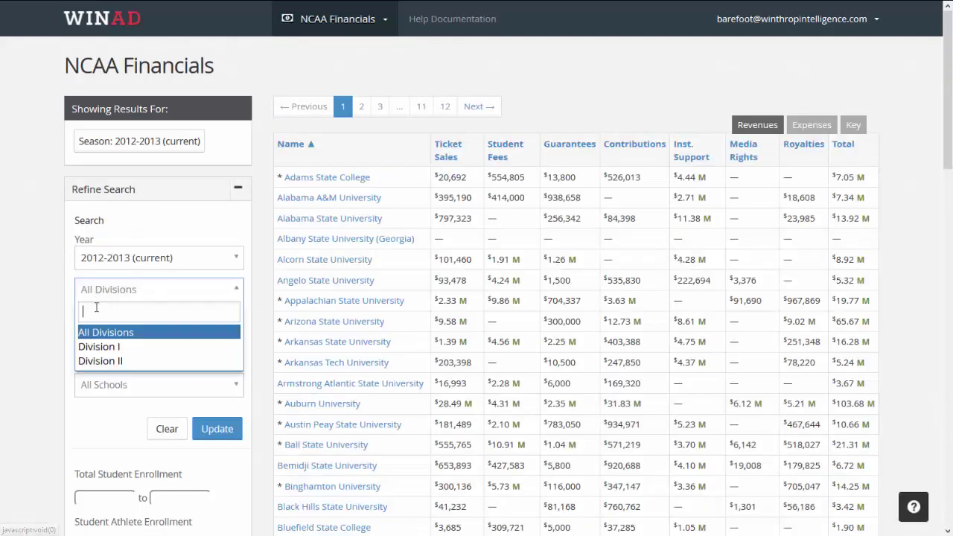
left_click(104, 359)
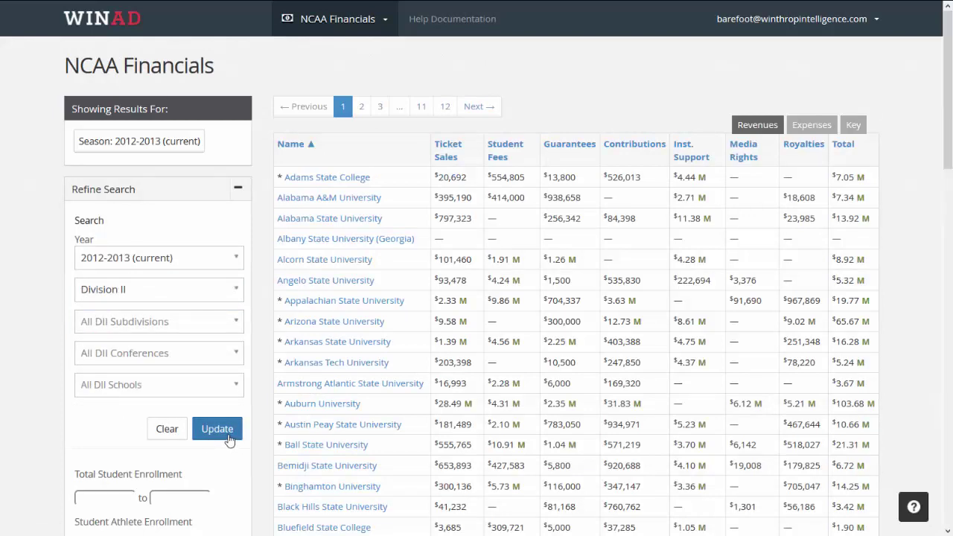
left_click(230, 441)
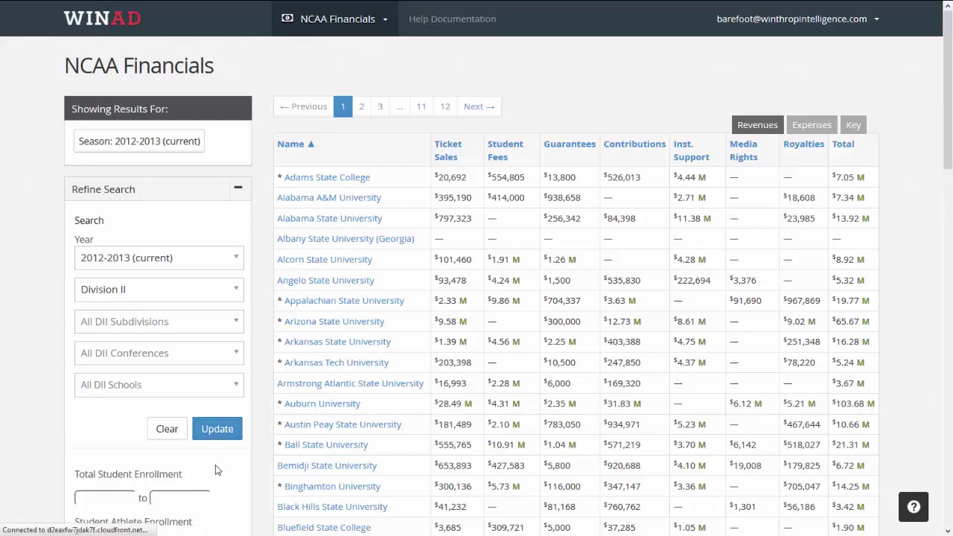
Sort the Division II schools by total revenue from highest to lowest, and compare their revenue and expense breakdowns
left_click(850, 149)
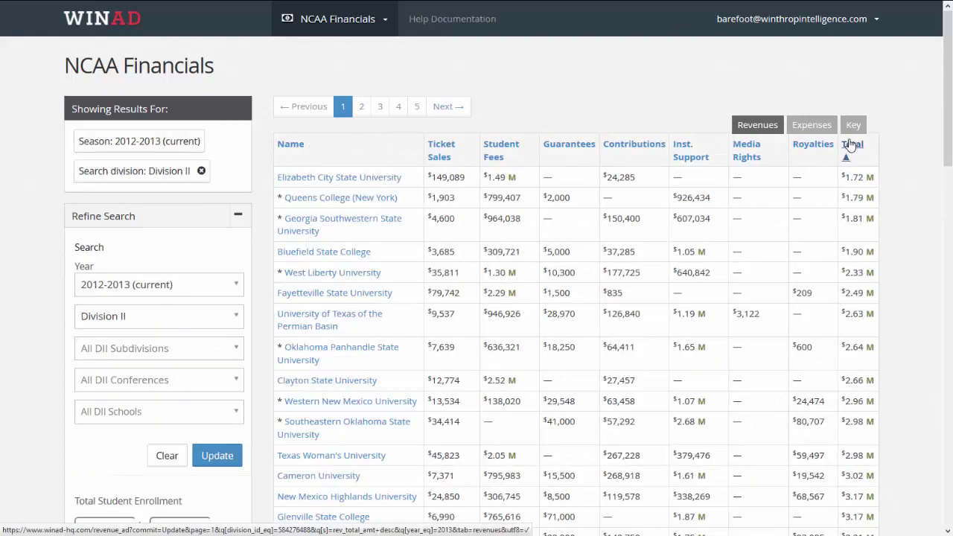
left_click(850, 149)
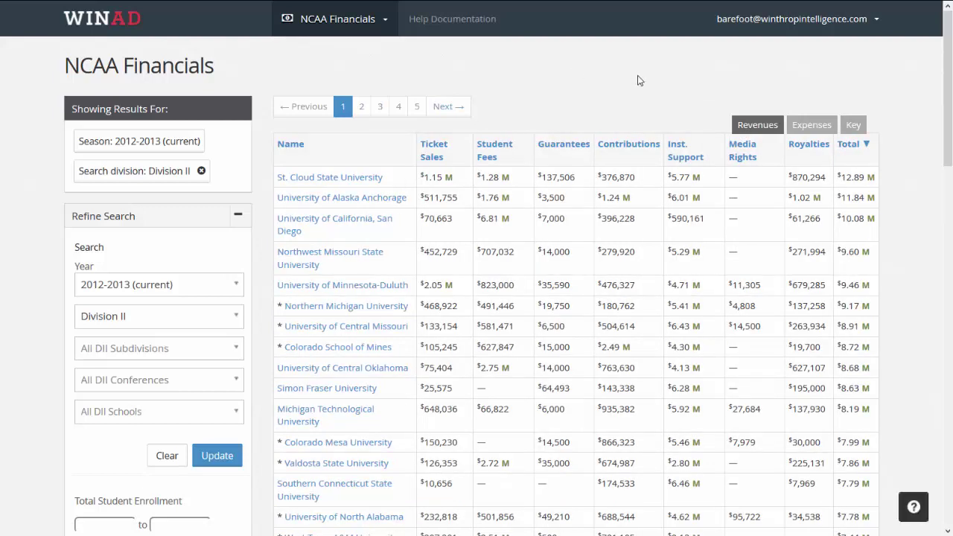
left_click(819, 128)
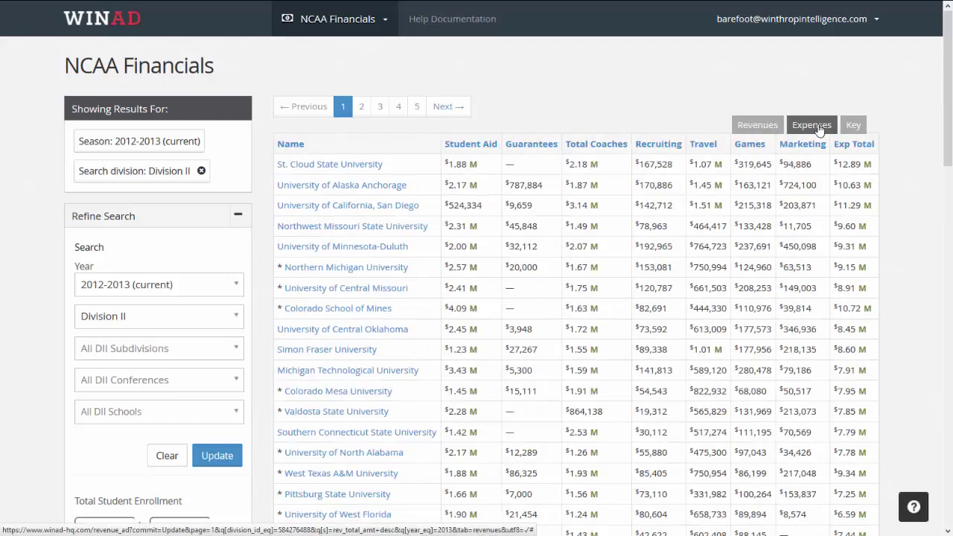
left_click(768, 128)
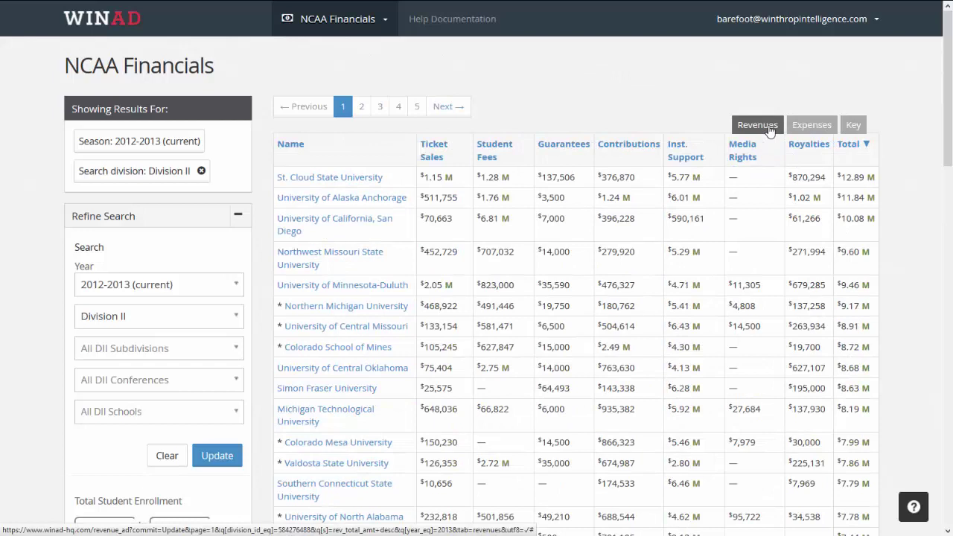
left_click(818, 132)
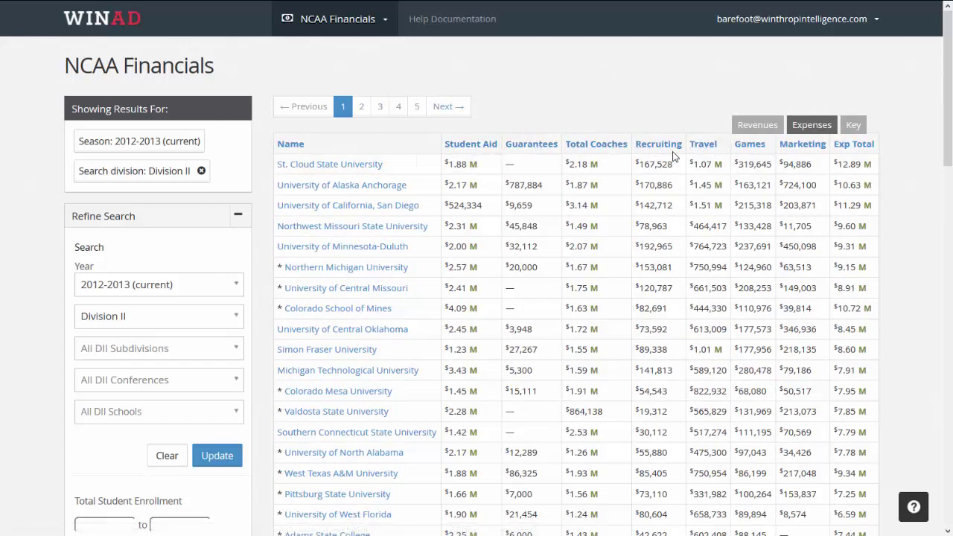
left_click(744, 128)
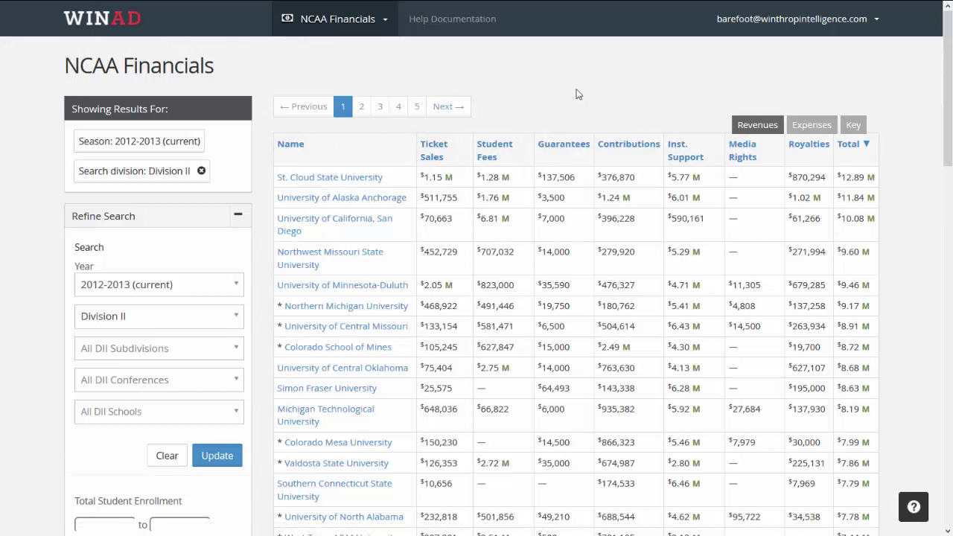
Sort the Division II revenue table by student fees from highest to lowest and review the leading schools
left_click(497, 152)
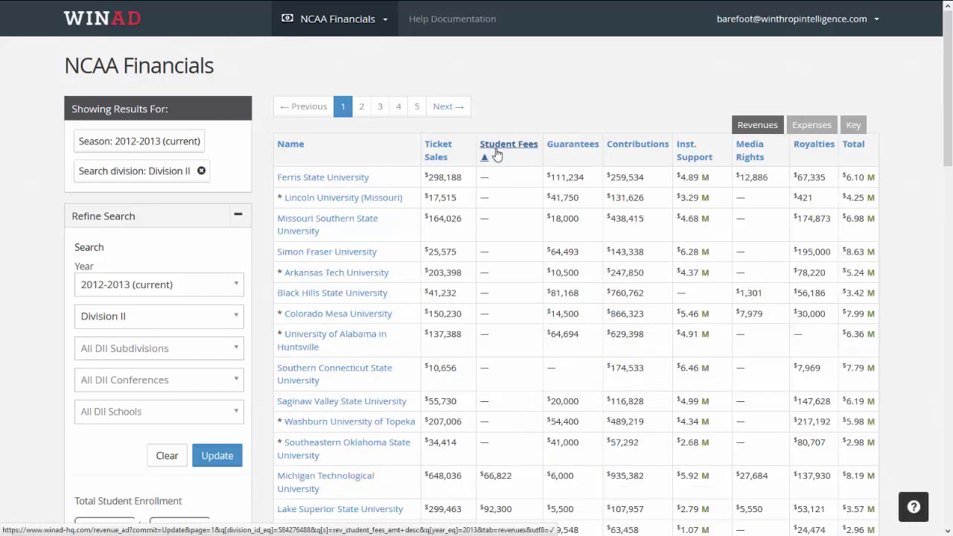
left_click(500, 149)
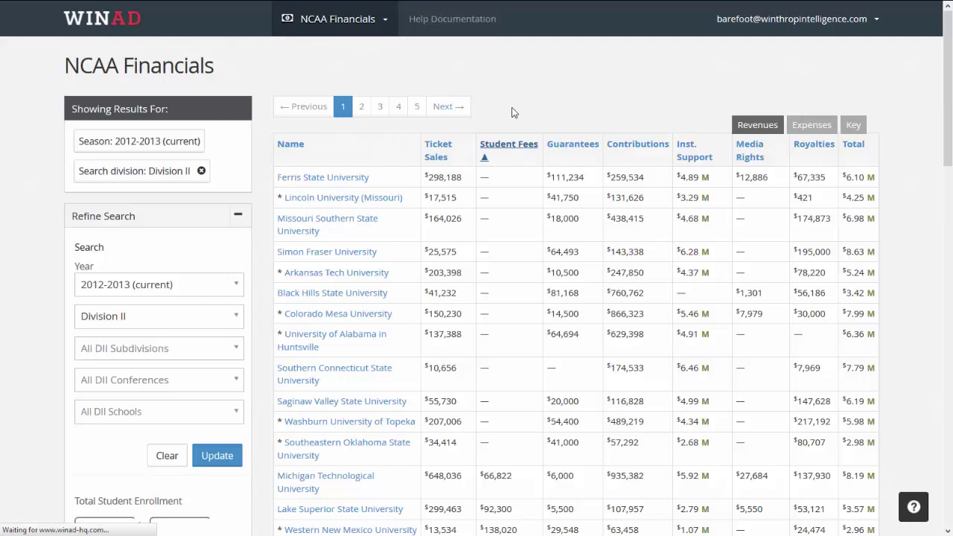
scroll(512, 113, "down", 1)
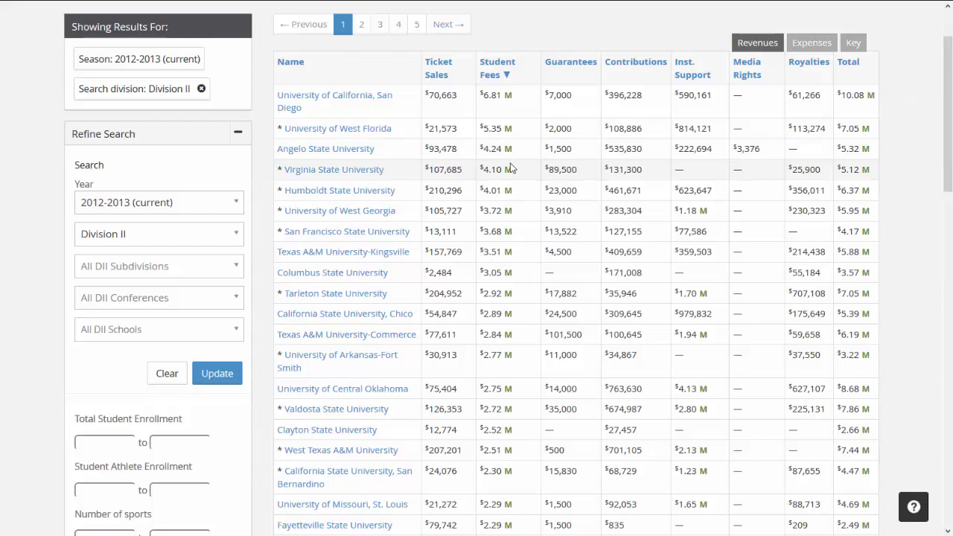
scroll(511, 168, "down", 1)
scroll(511, 168, "up", 1)
scroll(511, 164, "up", 2)
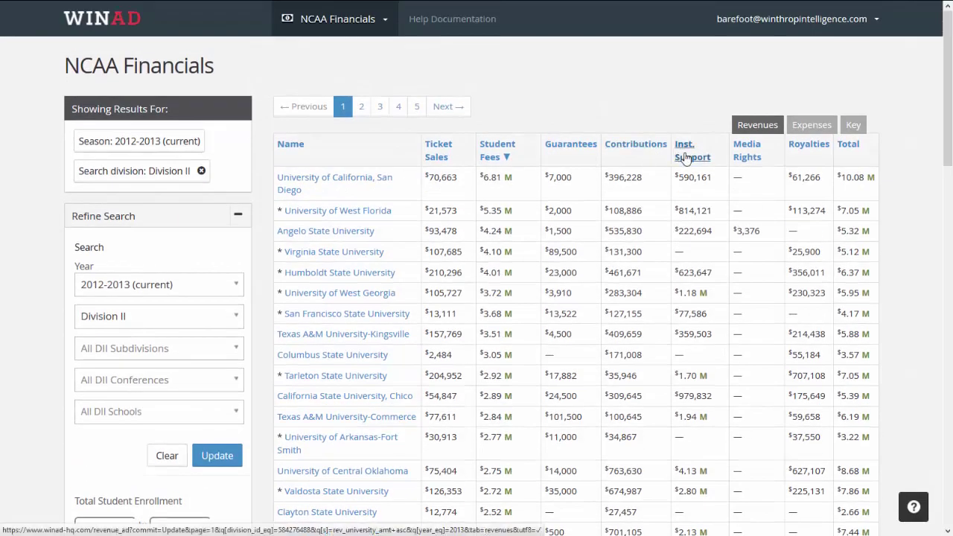
Sort the schools by institutional support from highest to lowest and examine the enrollment, number of sports, revenue and expense range filters
left_click(686, 159)
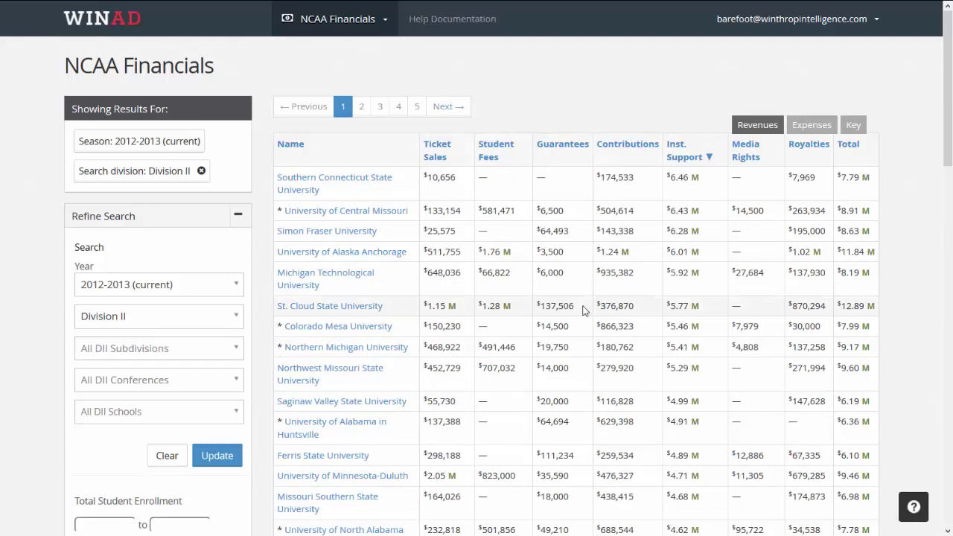
scroll(251, 409, "down", 2)
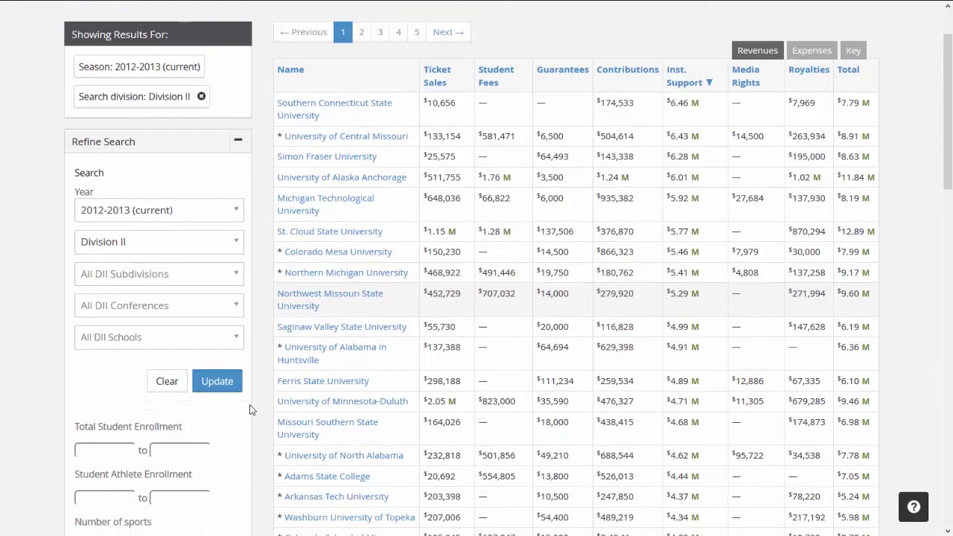
scroll(43, 406, "down", 2)
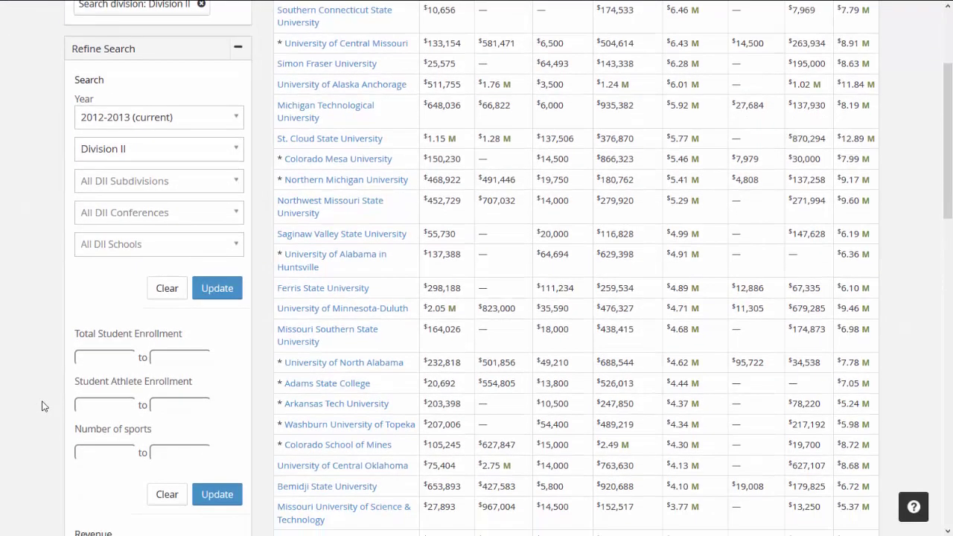
scroll(42, 406, "down", 2)
scroll(43, 406, "up", 2)
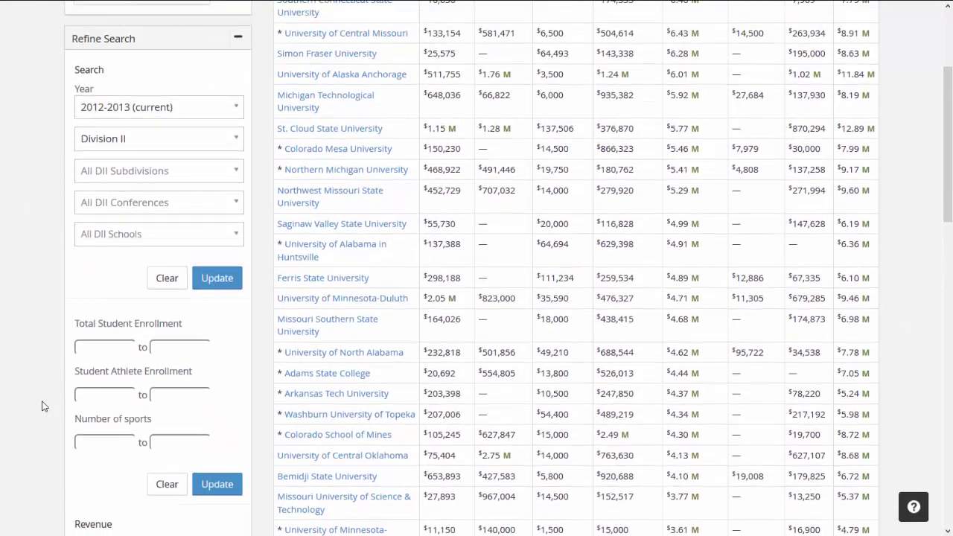
scroll(33, 318, "down", 3)
scroll(33, 321, "down", 3)
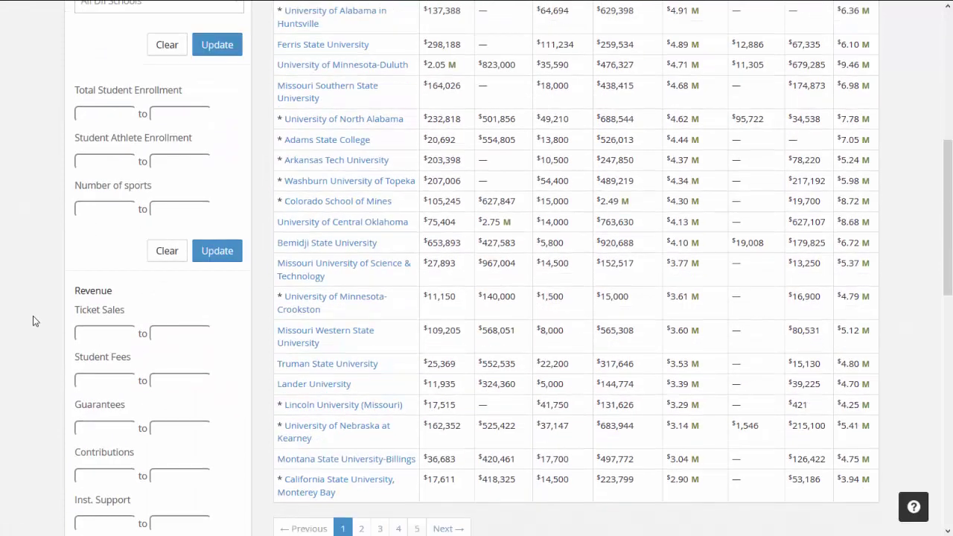
scroll(33, 321, "down", 2)
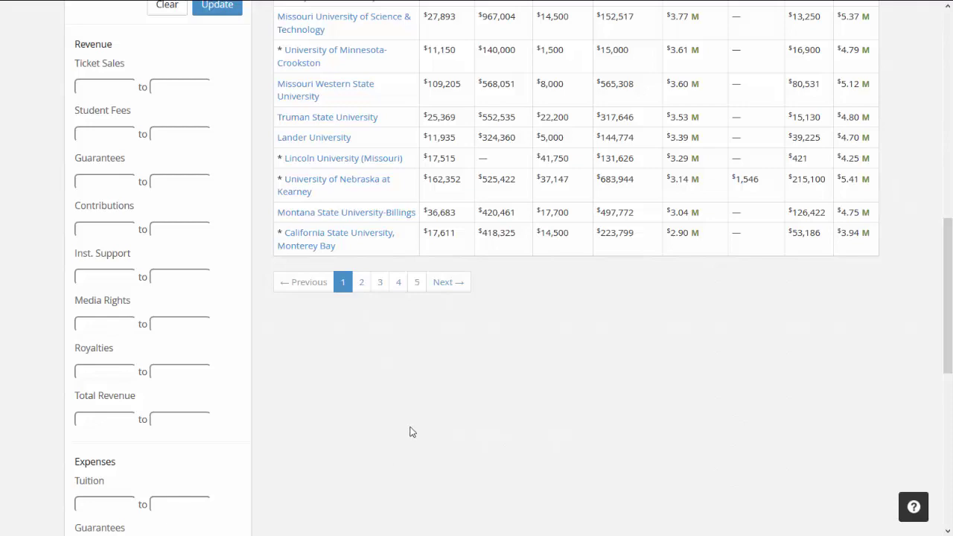
scroll(411, 429, "up", 9)
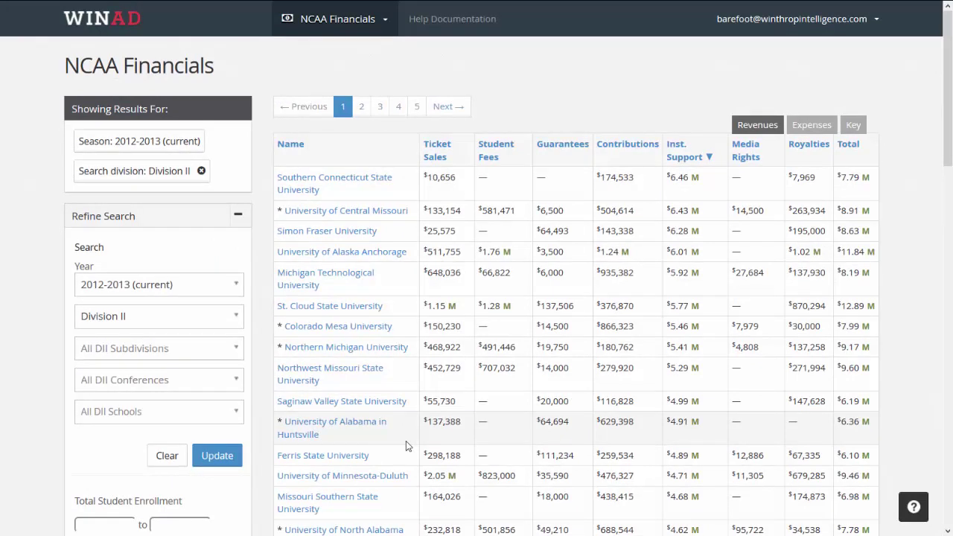
Open Michigan Technological University's 2013 financial details and view the school name and enrollment summary
left_click(313, 285)
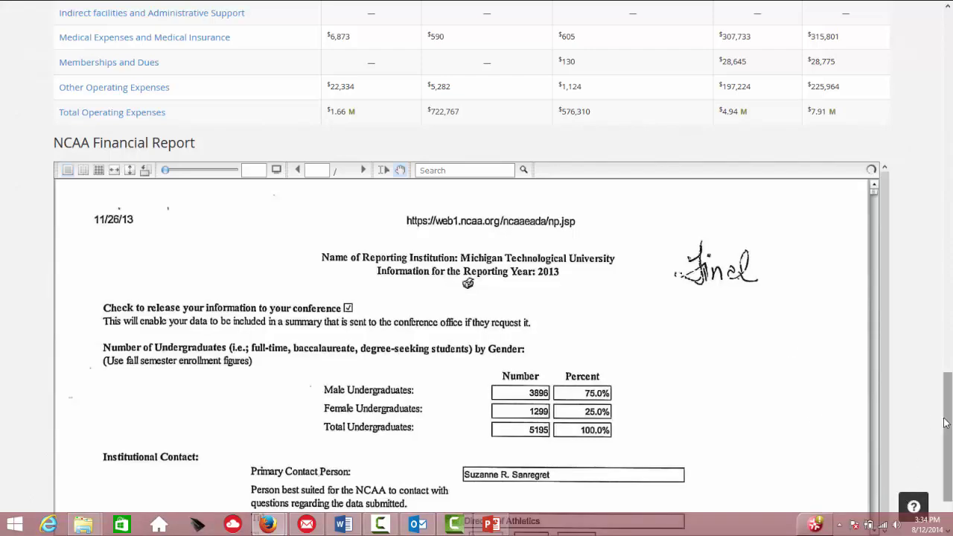
left_click_drag(944, 422, 947, 4)
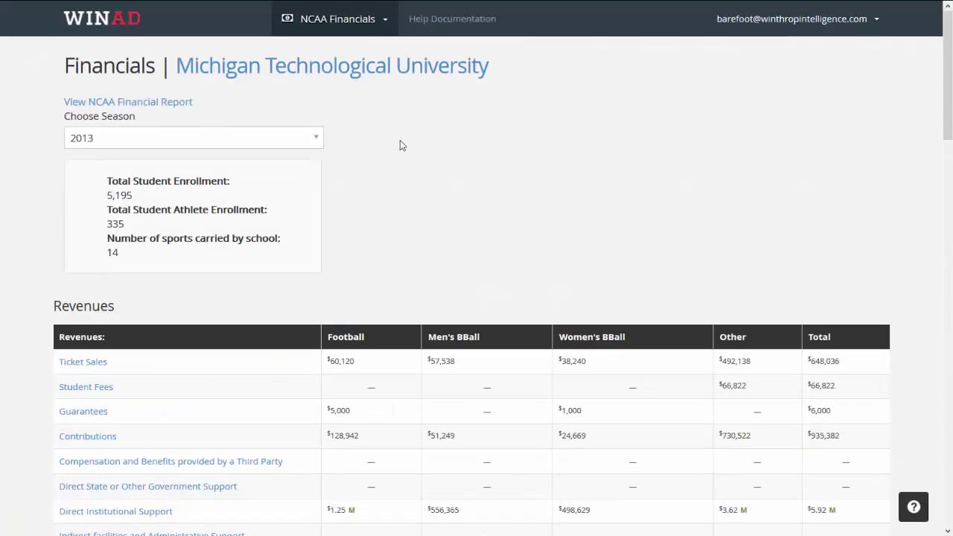
left_click_drag(517, 70, 177, 67)
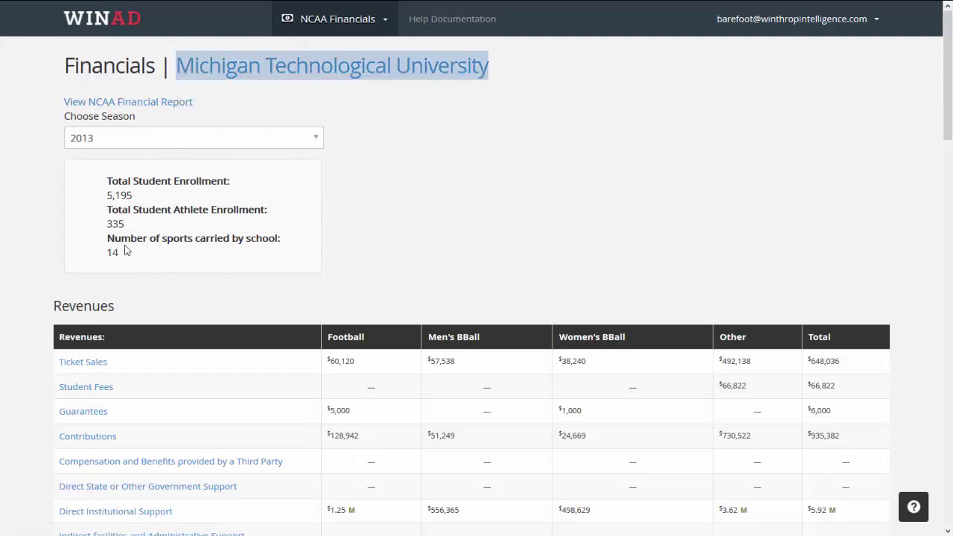
left_click(39, 274)
Review Michigan Technological University's revenue and expense tables, and browse the attached NCAA Financial Report to the athletic scholarship table
scroll(32, 277, "down", 4)
scroll(32, 276, "up", 1)
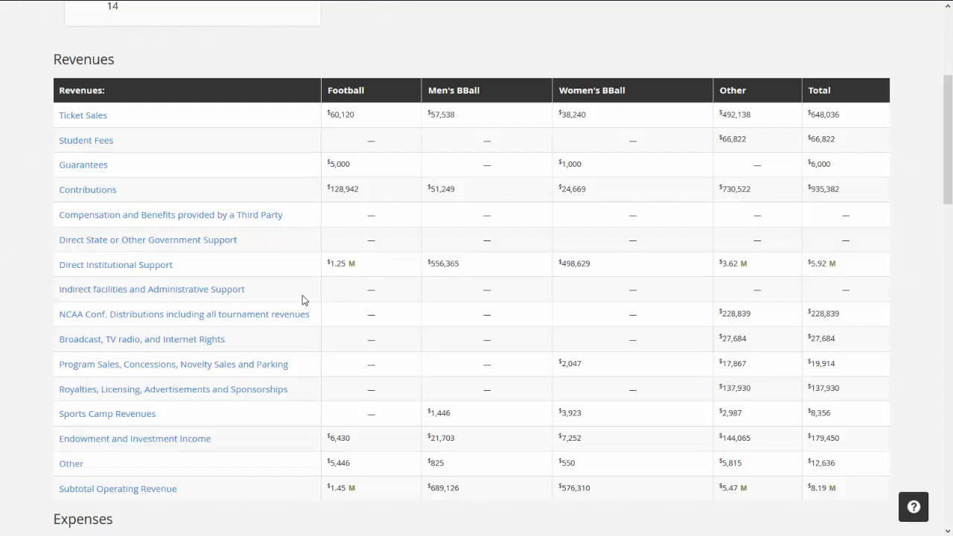
scroll(301, 300, "down", 7)
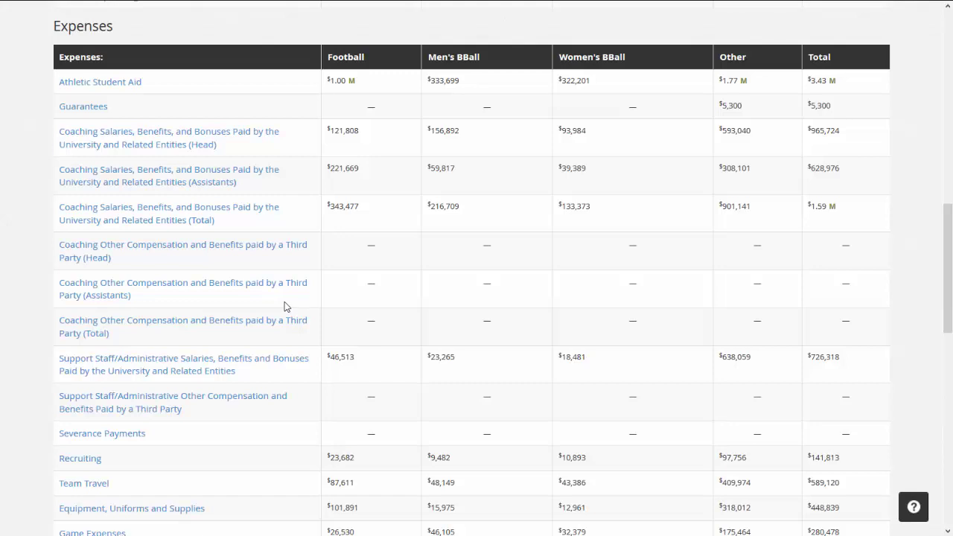
scroll(286, 306, "down", 7)
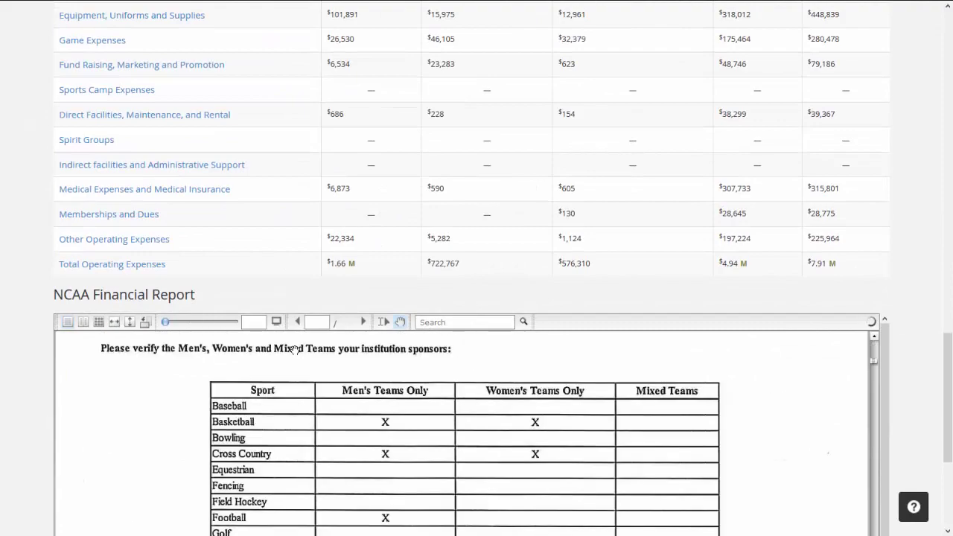
scroll(904, 325, "down", 3)
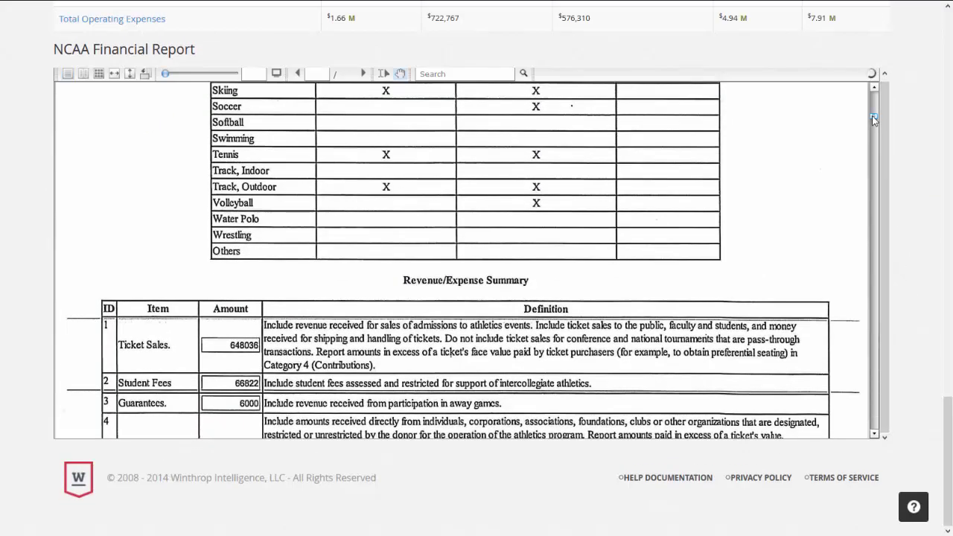
left_click_drag(873, 116, 872, 231)
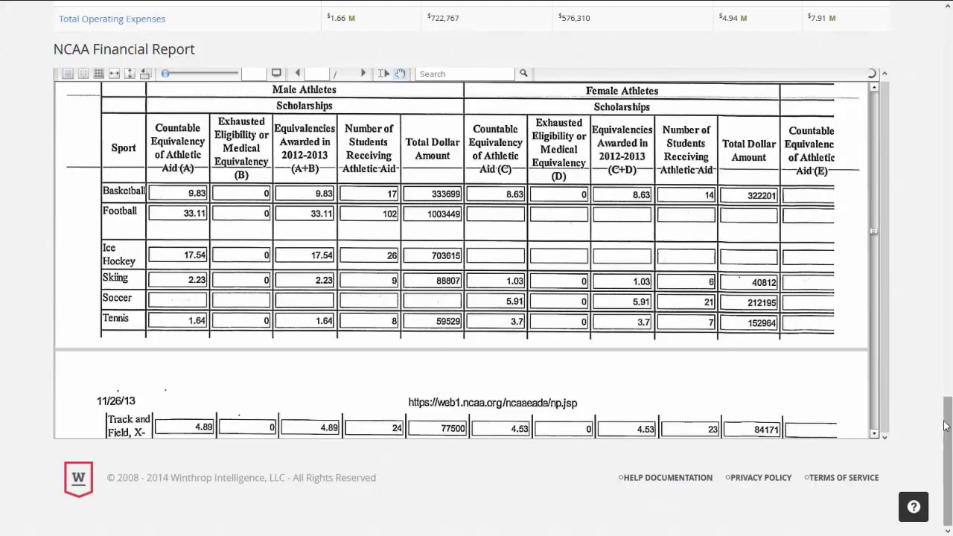
Return to the expenses table and open the breakdown of recruiting expenses by sport
left_click_drag(946, 426, 947, 308)
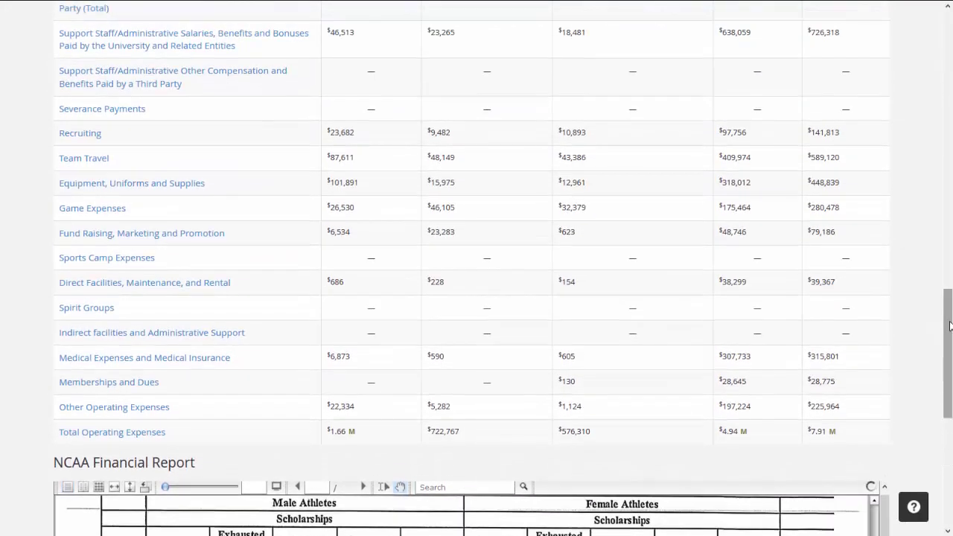
scroll(341, 329, "up", 2)
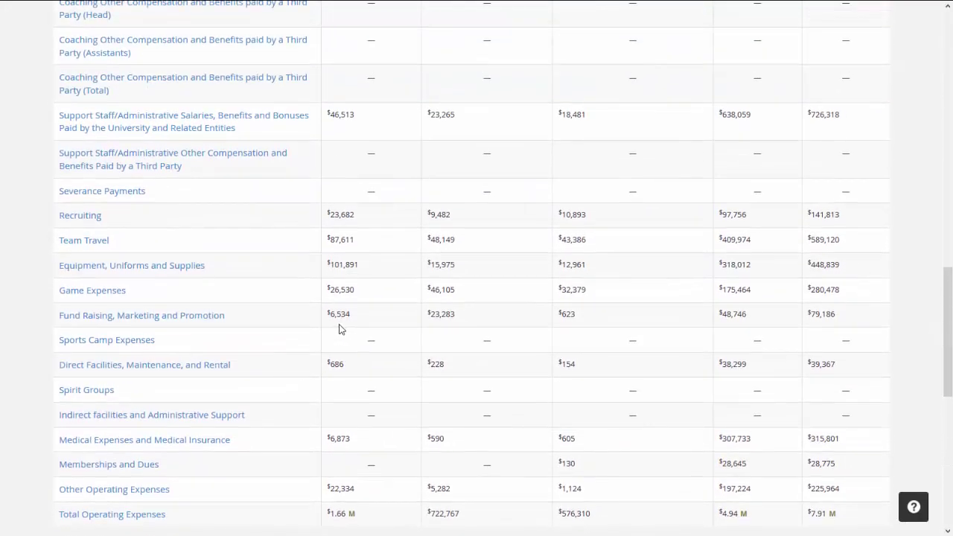
left_click(86, 222)
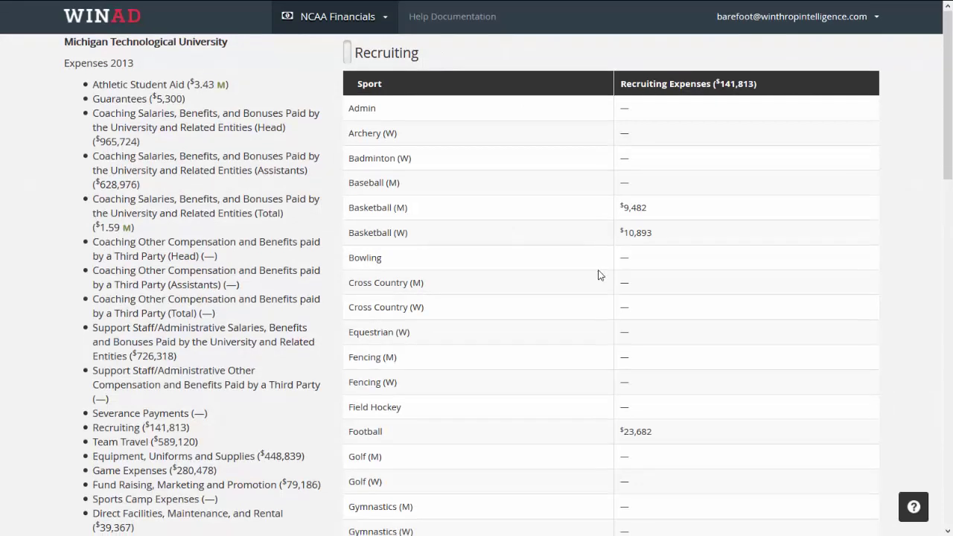
Examine the recruiting expenses by sport, highlighting the Ice Hockey (M) and Soccer (W) amounts, and return to the start of the table
scroll(598, 275, "down", 4)
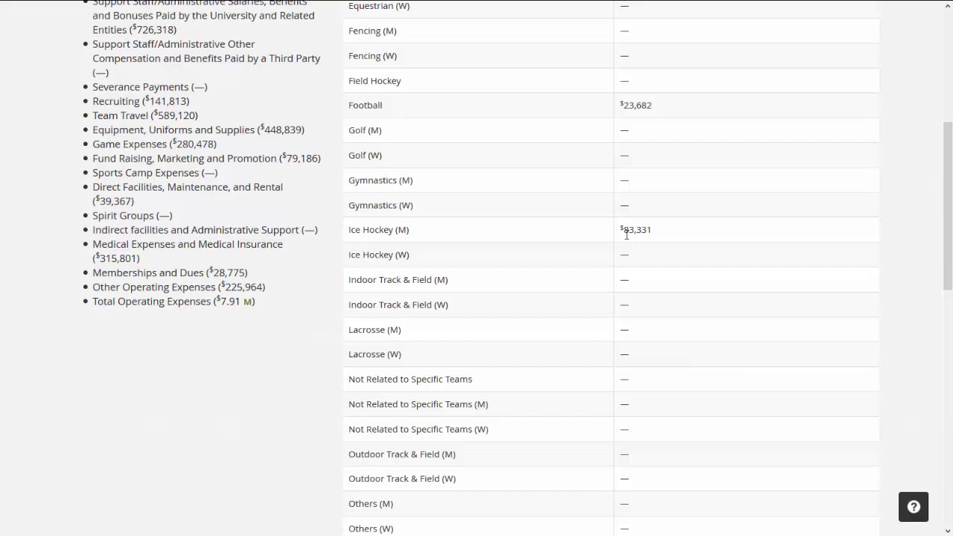
left_click_drag(624, 232, 682, 238)
scroll(665, 274, "down", 4)
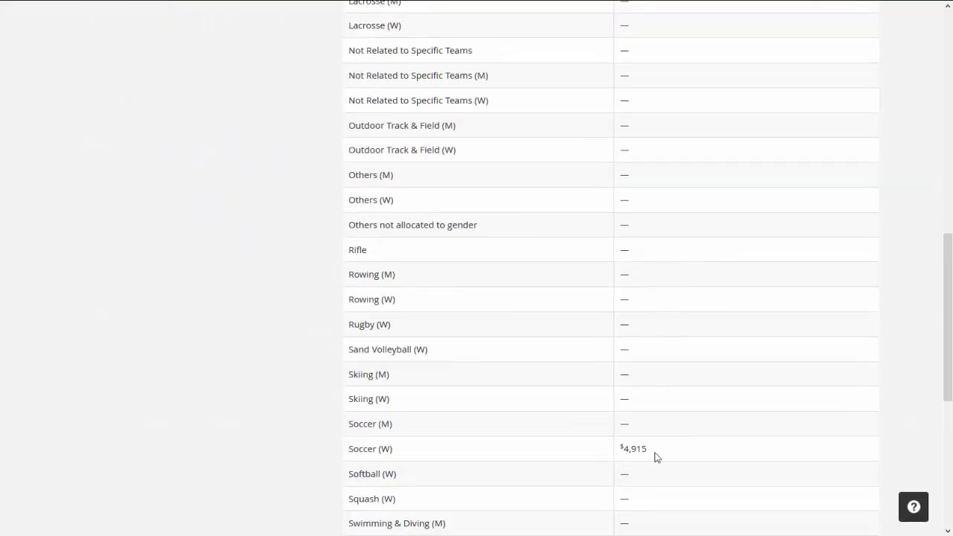
left_click_drag(624, 449, 706, 453)
scroll(688, 448, "up", 8)
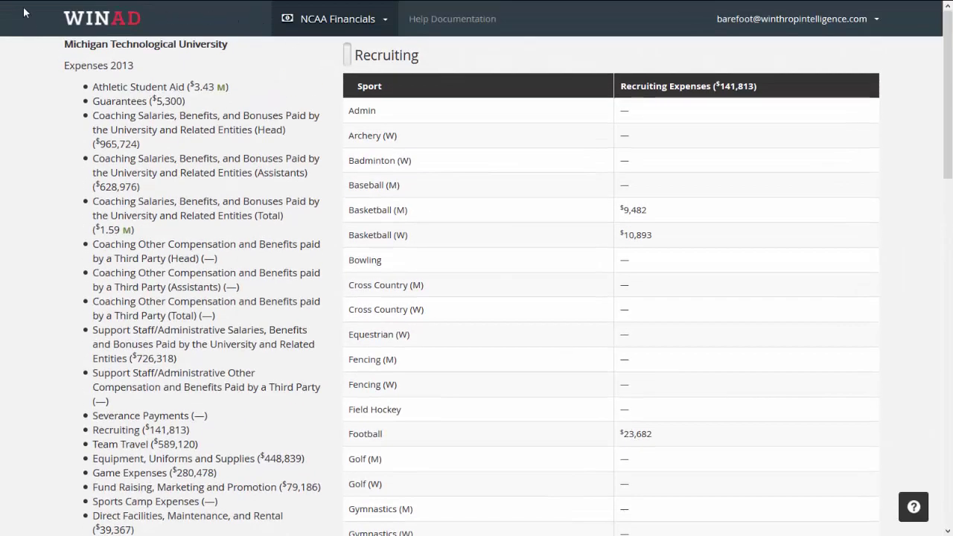
Go back from the recruiting breakdown to Michigan Technological University's 2013 financials, skim the tables and return to the enrollment summary
mouse_move(12, 12)
left_click(12, 28)
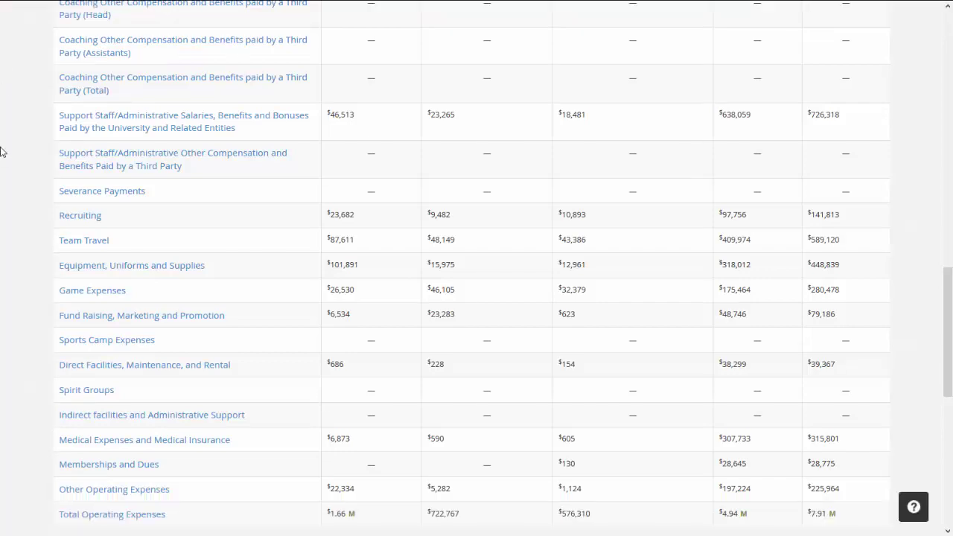
scroll(16, 153, "up", 6)
scroll(19, 153, "up", 10)
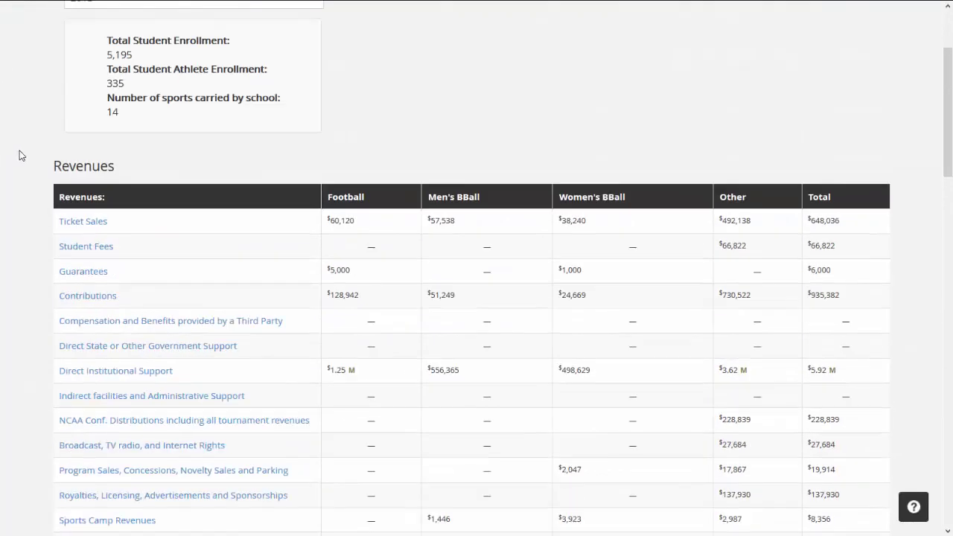
scroll(503, 161, "down", 20)
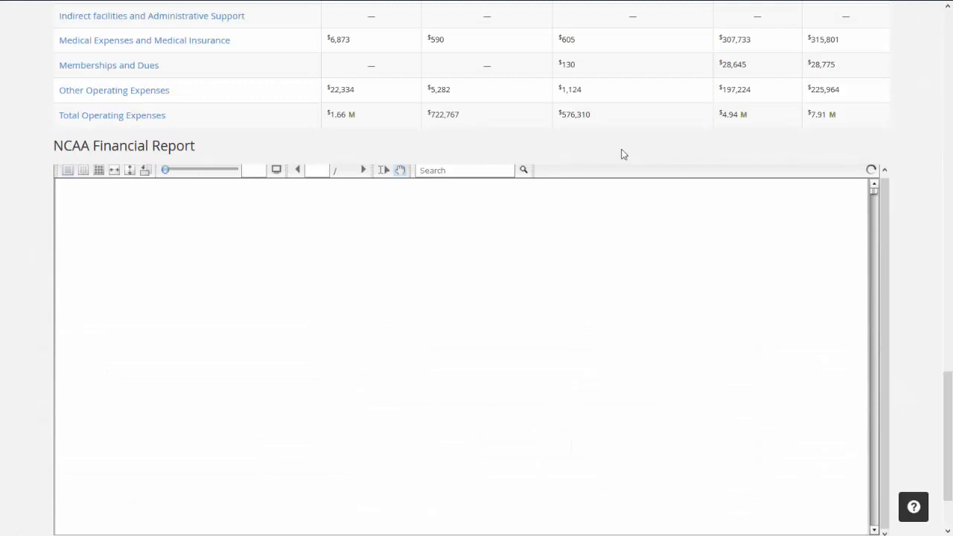
left_click_drag(949, 438, 949, 35)
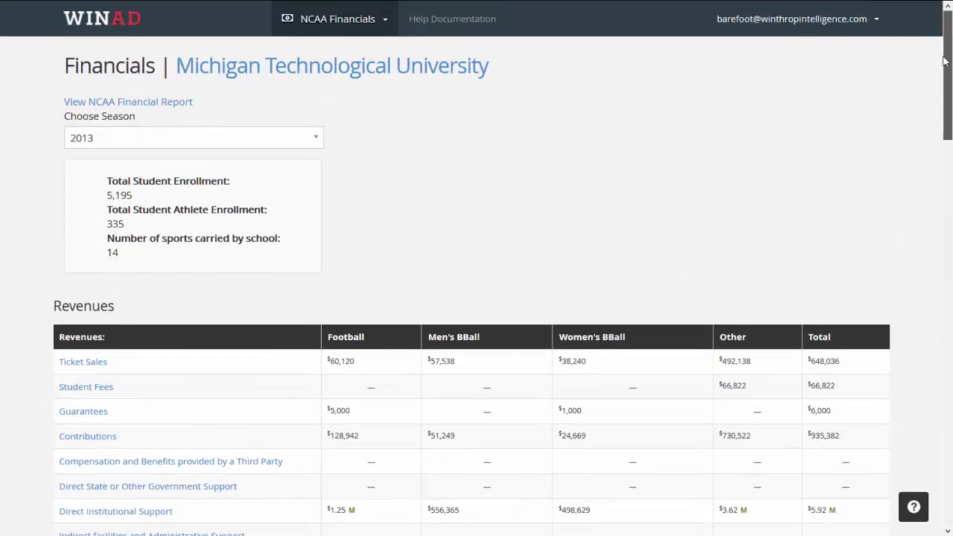
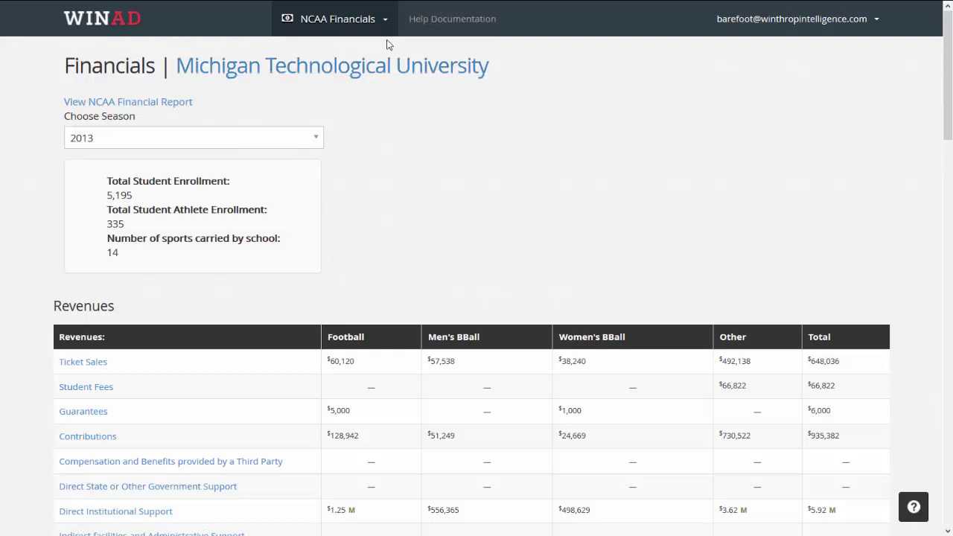
Open Michigan Technological University's athletic department overview from its financials page
left_click(369, 24)
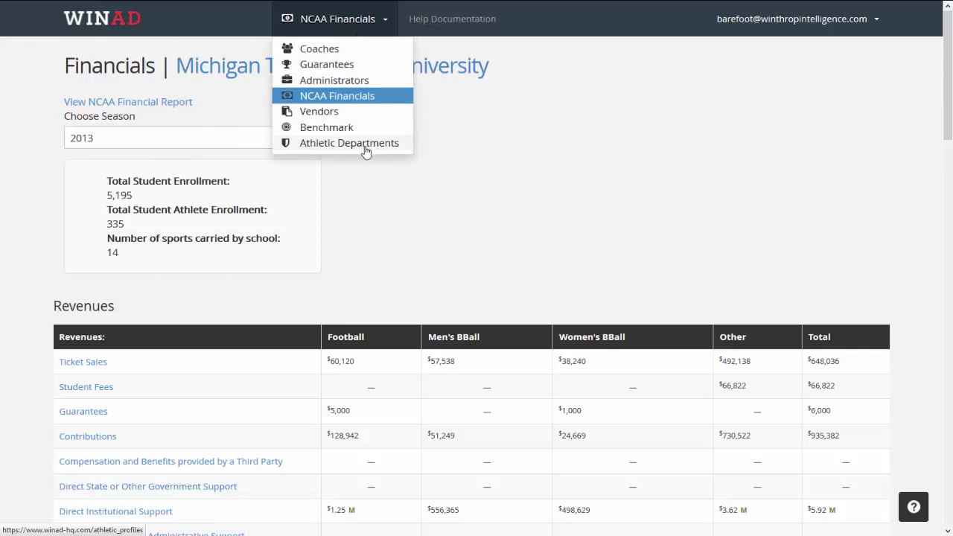
left_click(368, 190)
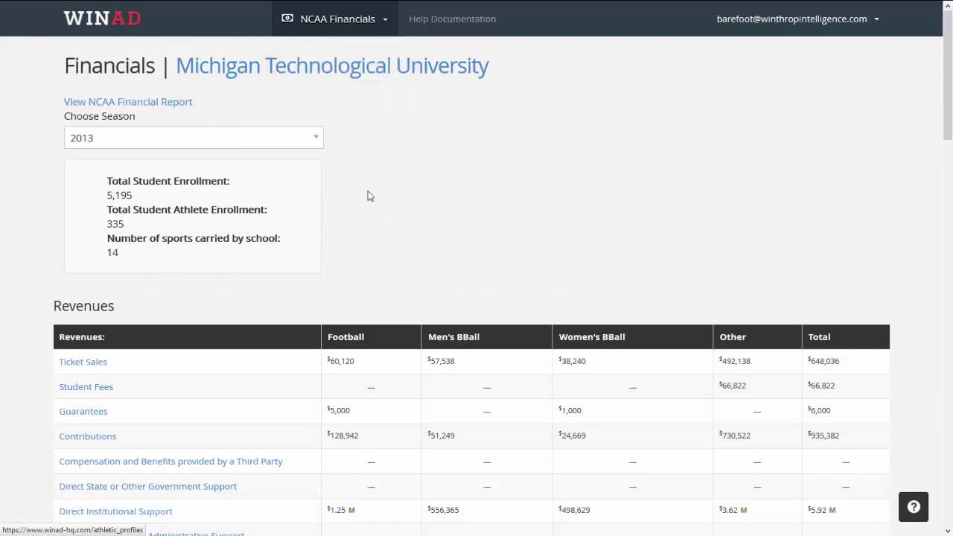
left_click(394, 79)
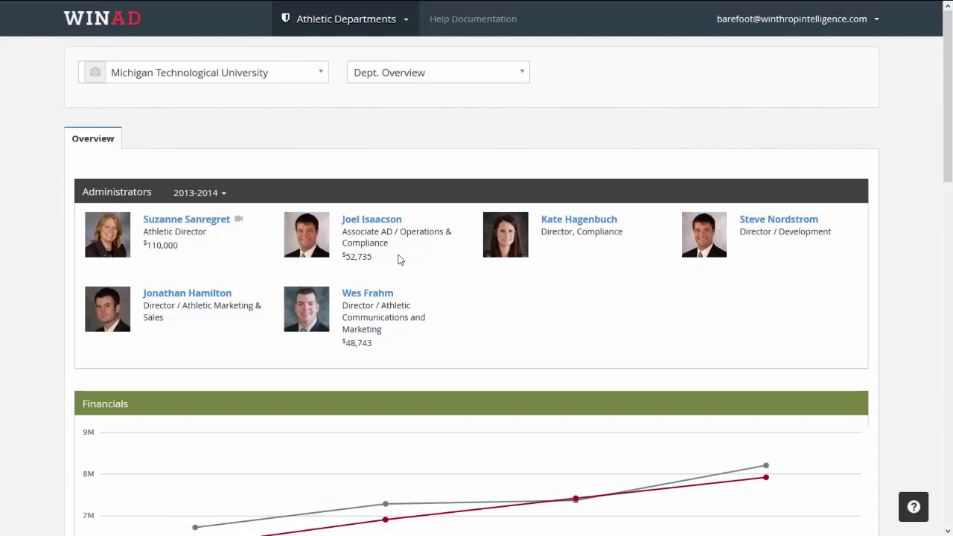
Search the school list for "pitt" and switch the department overview to Pittsburg State University
left_click(318, 77)
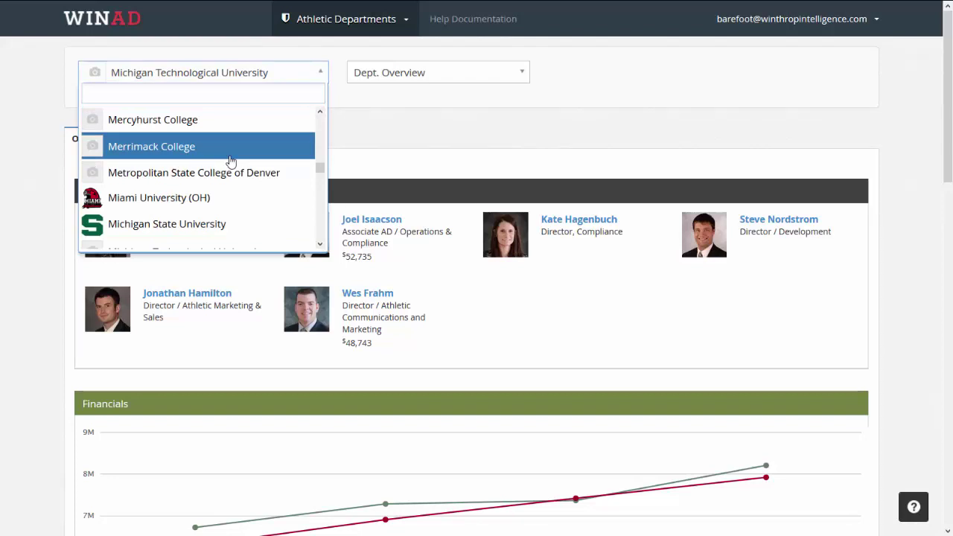
type("pitt")
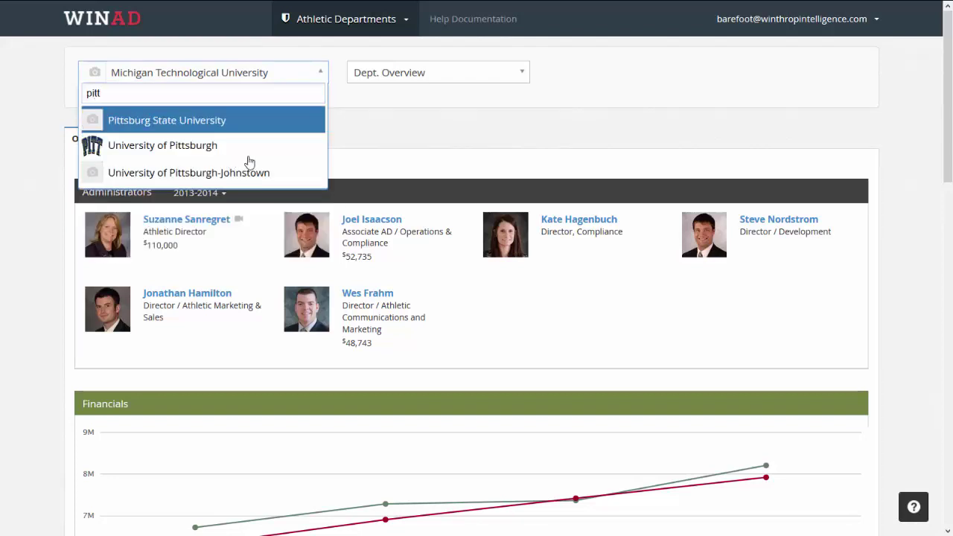
left_click(251, 133)
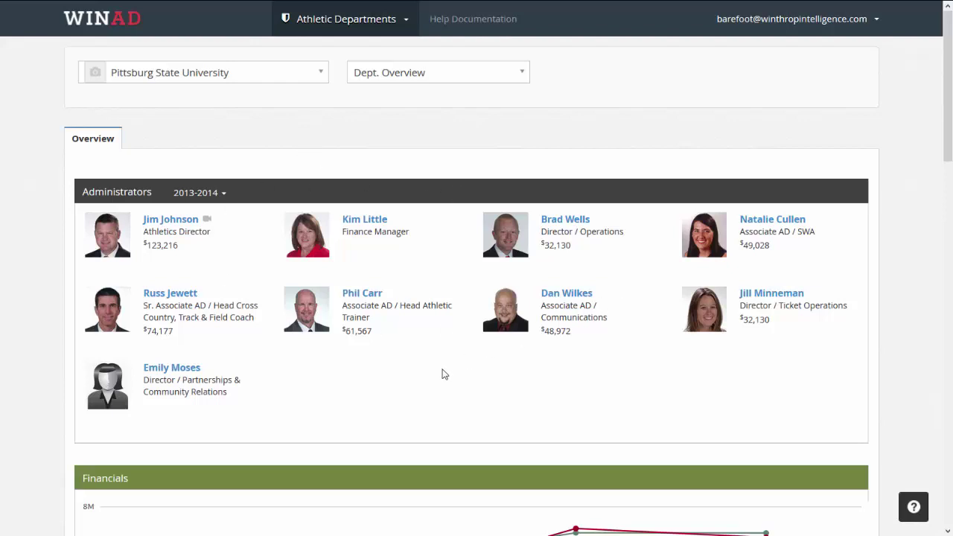
Examine Pittsburg State's Financials chart, inspecting the revenue and expense points for the 2012, 2013 and 2011 school years
scroll(444, 374, "down", 3)
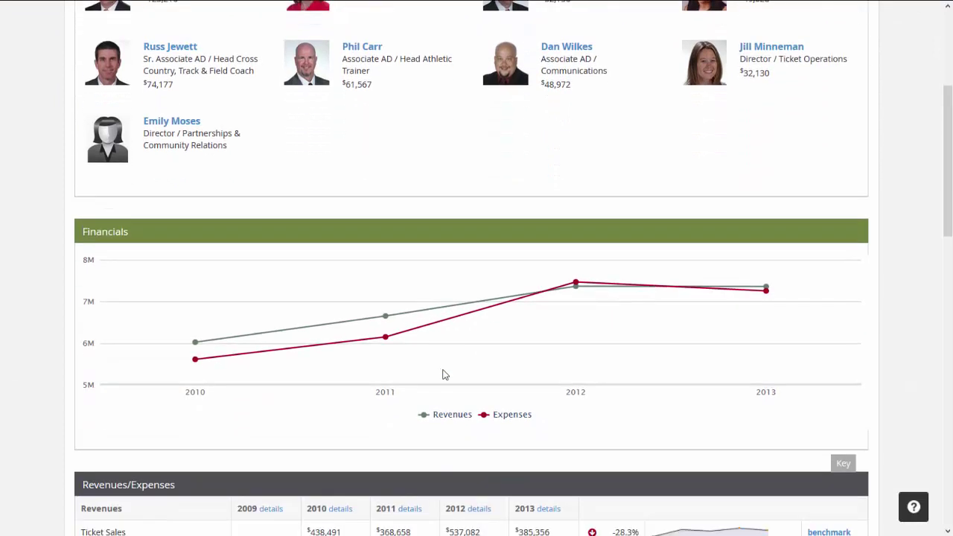
scroll(445, 373, "down", 1)
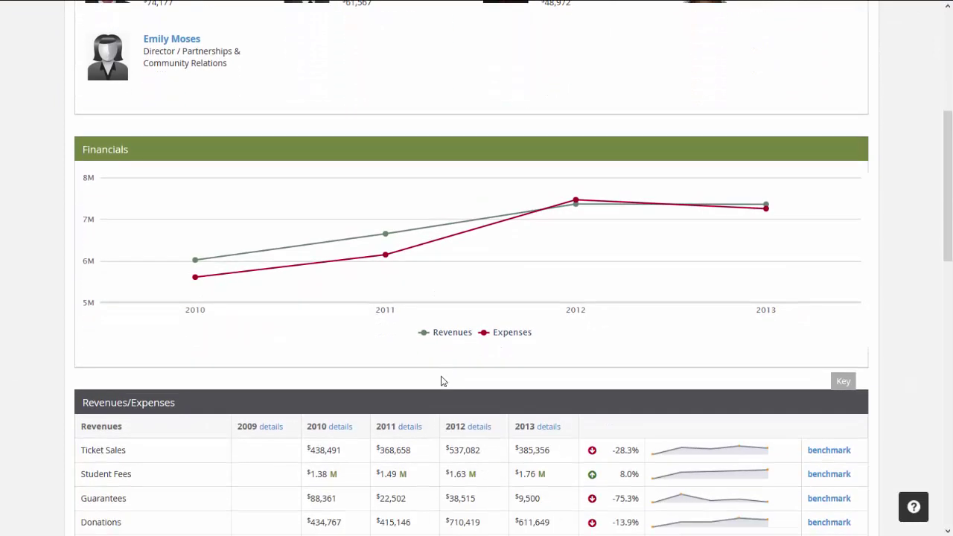
mouse_move(574, 219)
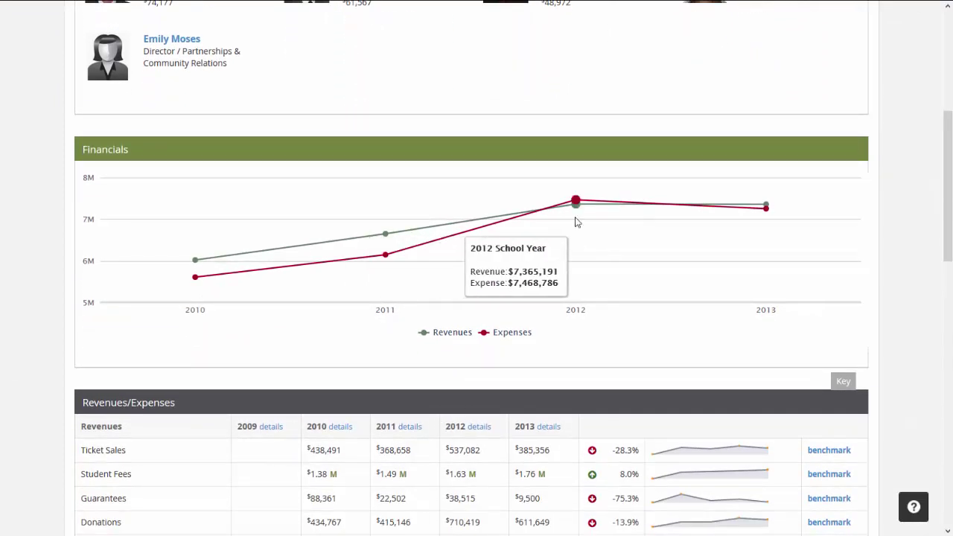
mouse_move(783, 210)
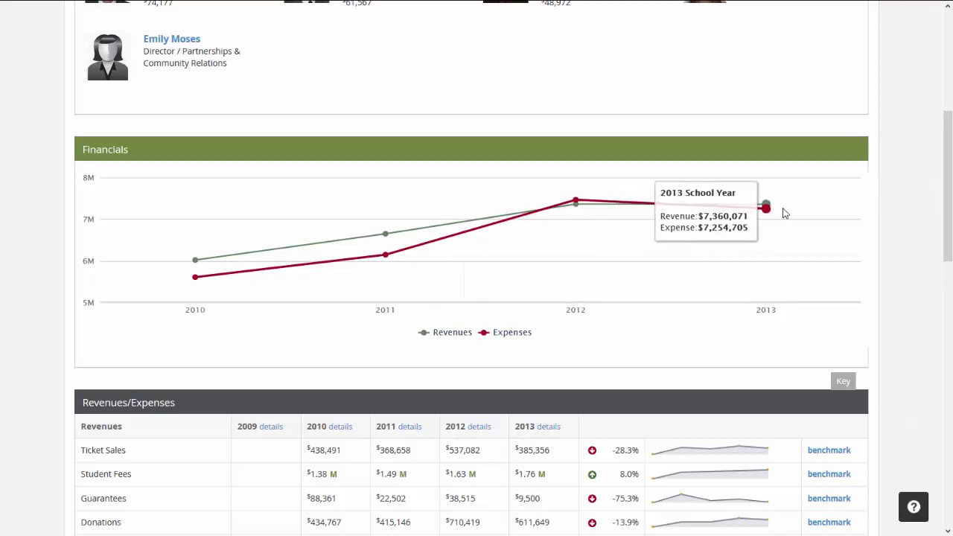
mouse_move(437, 245)
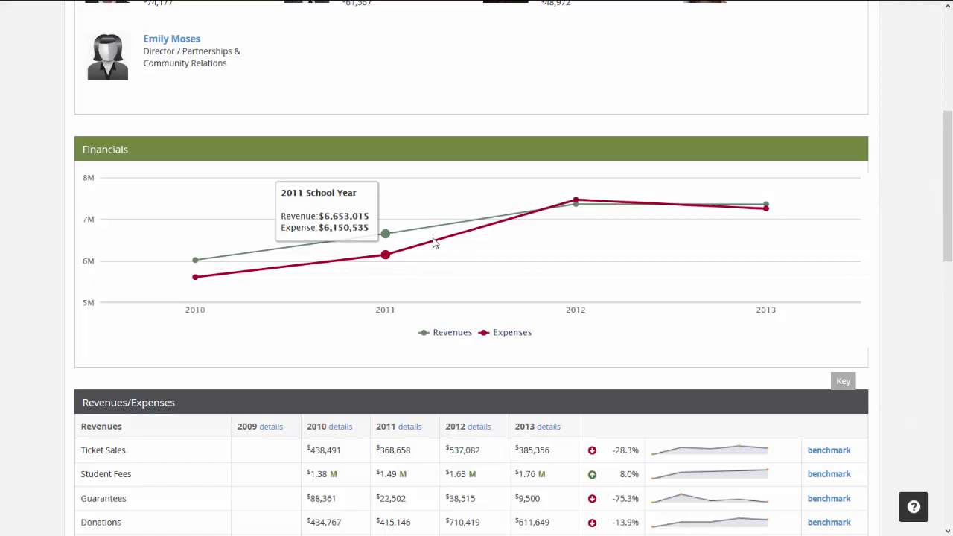
Review the department's Revenues/Expenses table, highlighting the Revenues heading and the Expenses heading
scroll(434, 282, "down", 1)
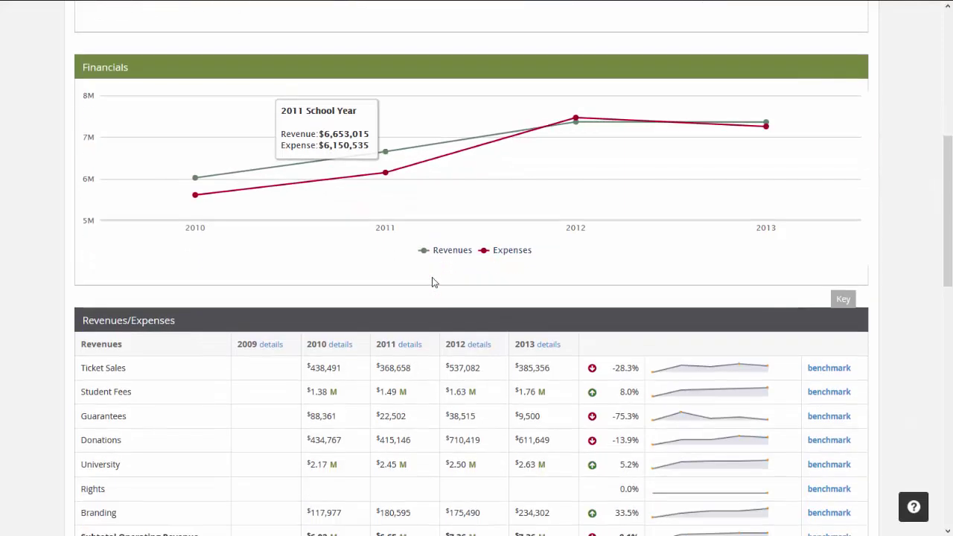
scroll(435, 282, "down", 1)
scroll(434, 282, "down", 1)
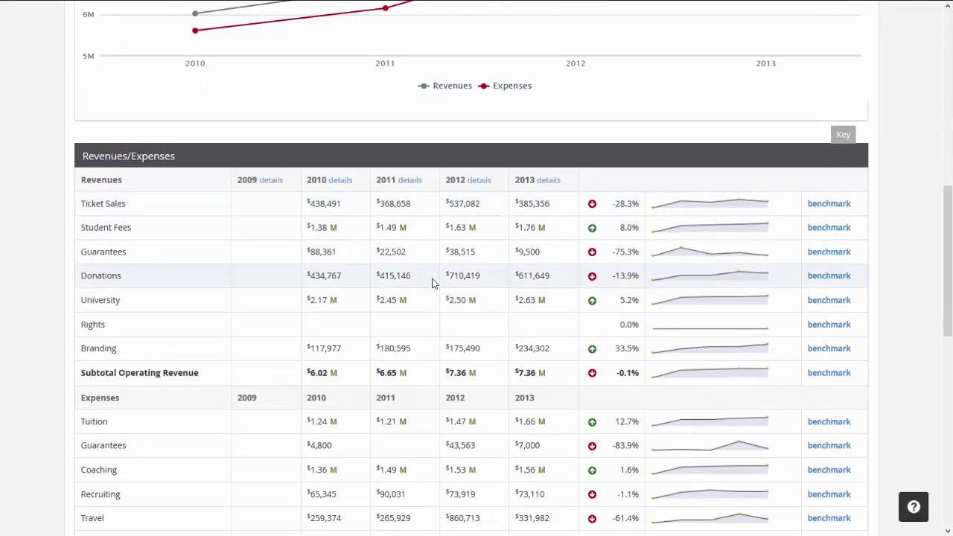
scroll(429, 285, "down", 1)
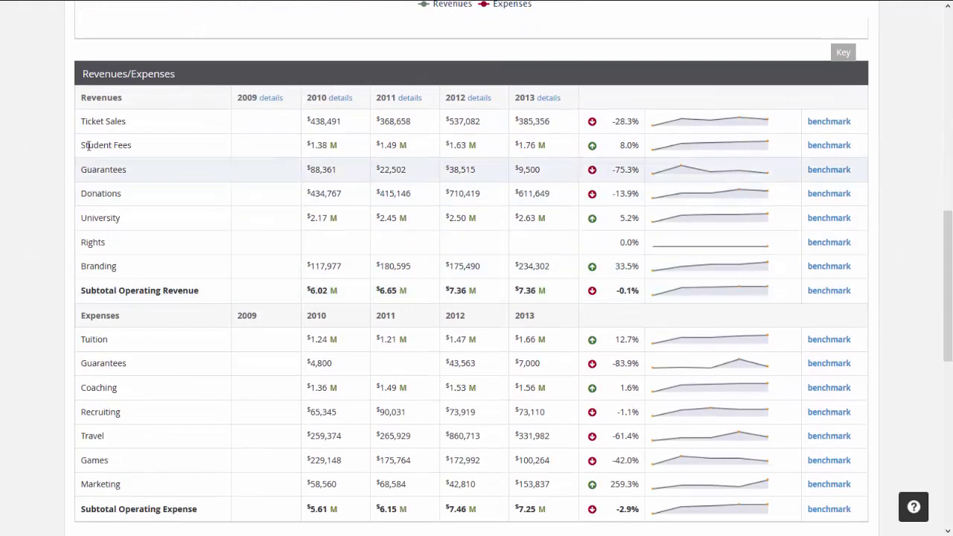
left_click_drag(81, 99, 124, 109)
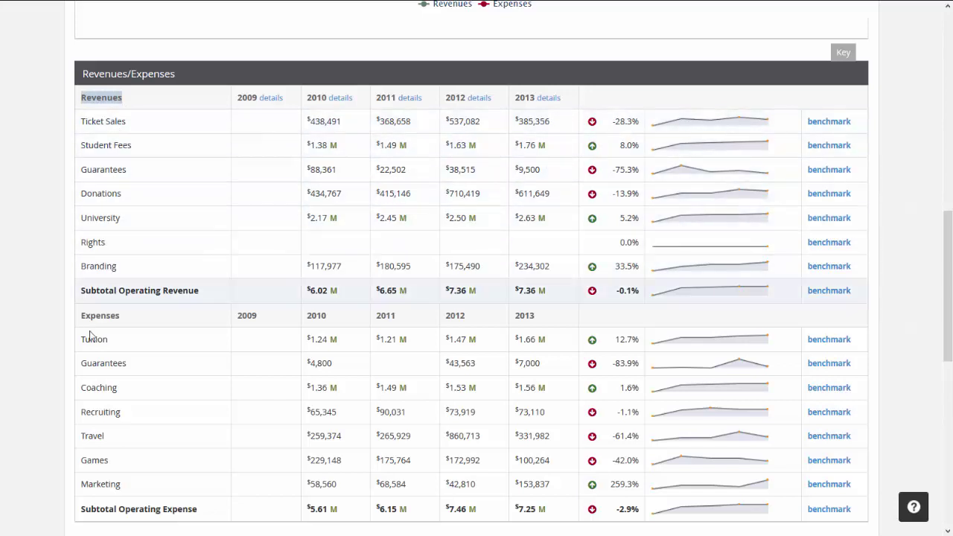
left_click_drag(79, 314, 131, 329)
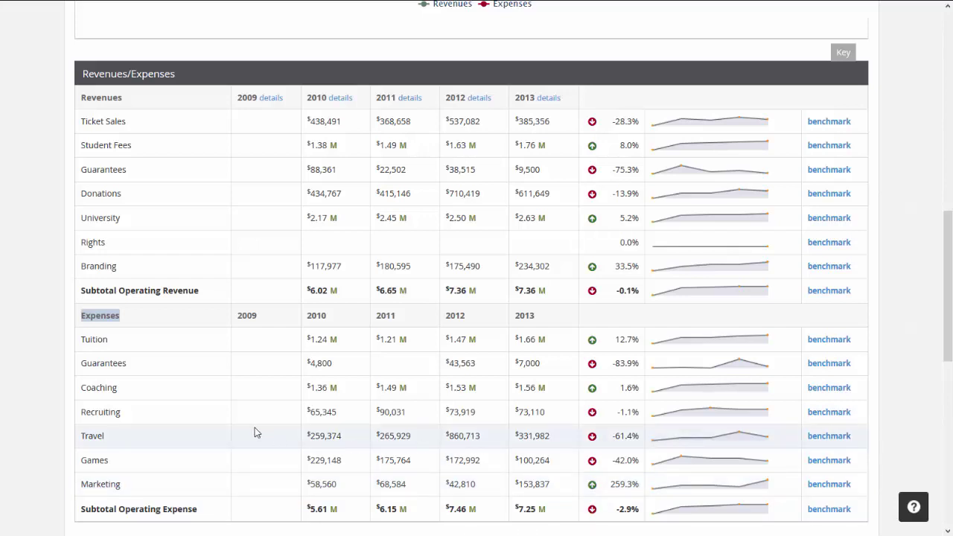
Review the Vendor Agreements, highlighting the deal descriptions, and look over the Guaranteed Games list before clearing the highlight
scroll(255, 427, "down", 3)
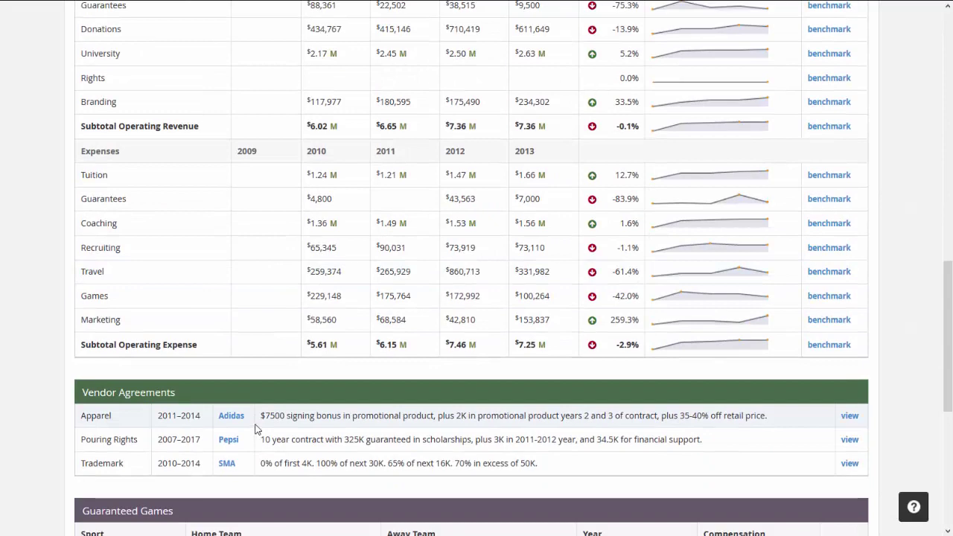
left_click_drag(261, 415, 650, 475)
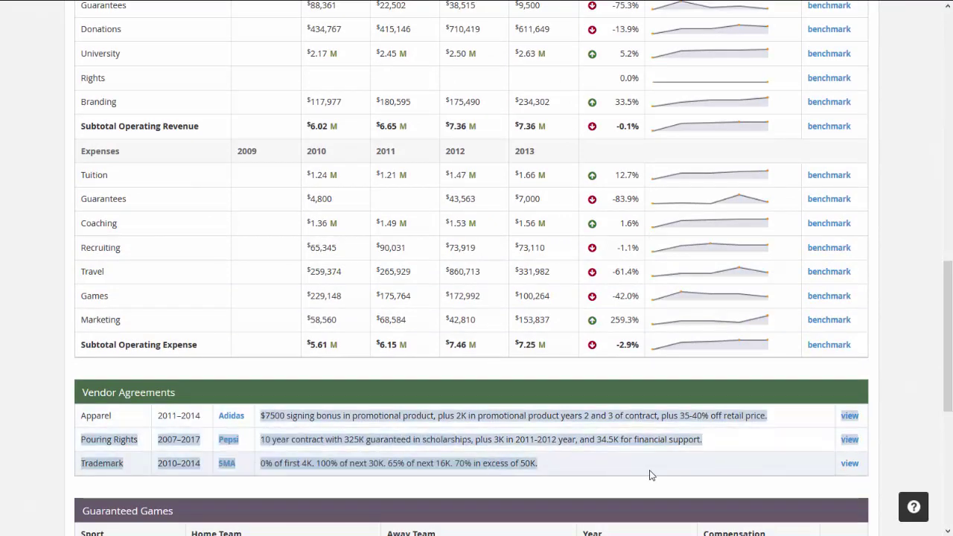
scroll(650, 475, "down", 5)
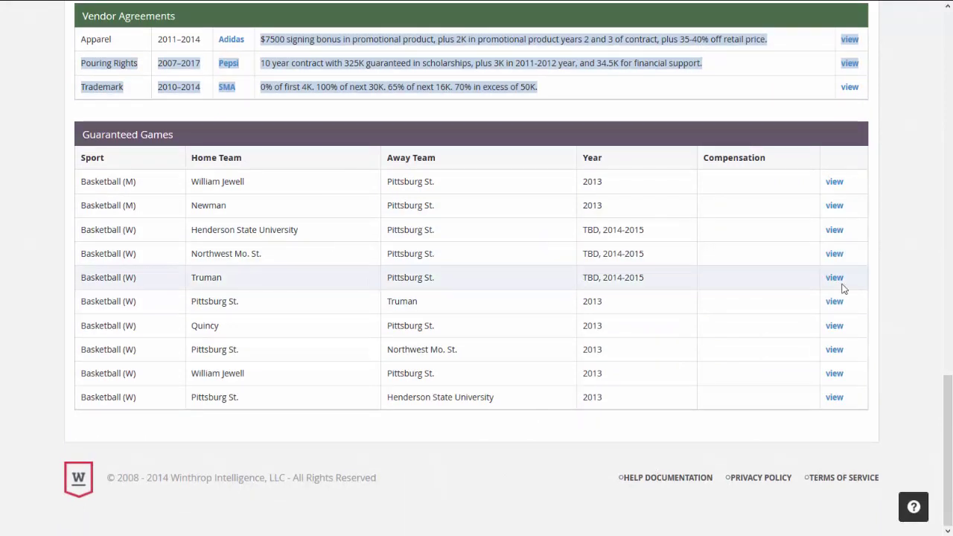
left_click(915, 293)
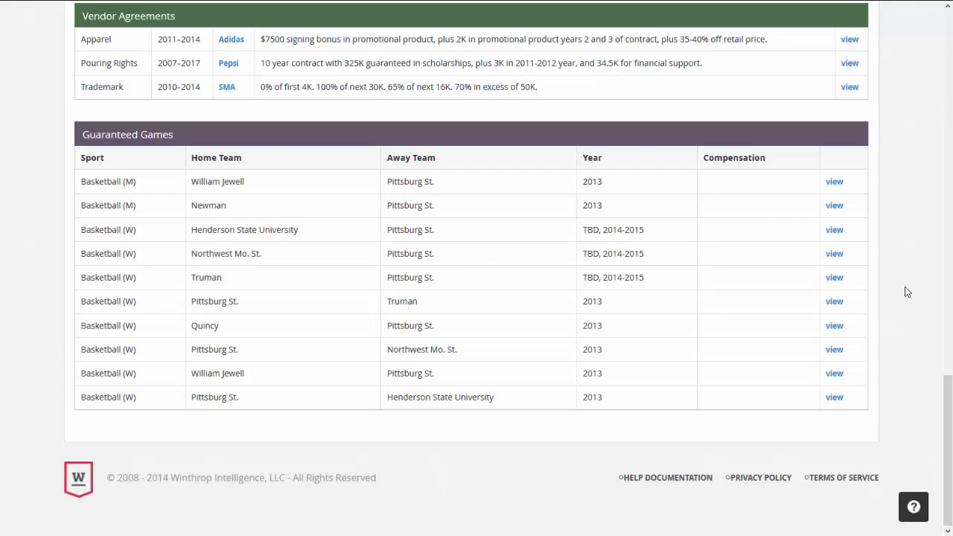
Switch the Pittsburg State University profile from the department overview to Softball (W)
scroll(907, 292, "up", 15)
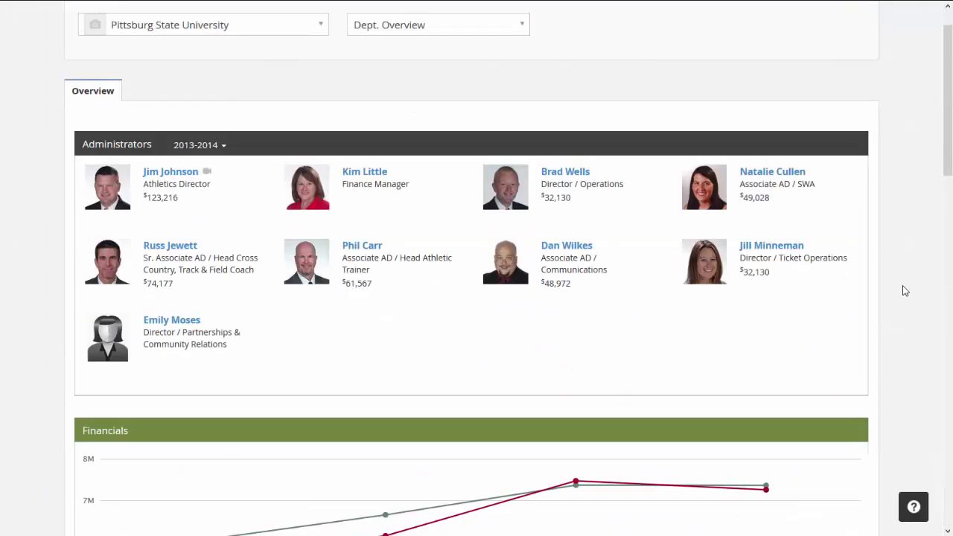
scroll(907, 275, "up", 1)
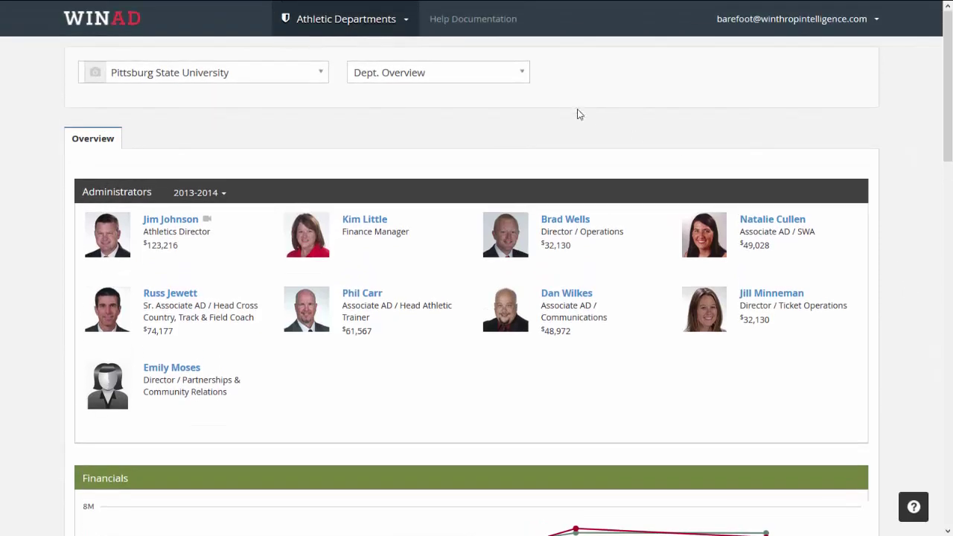
left_click(516, 87)
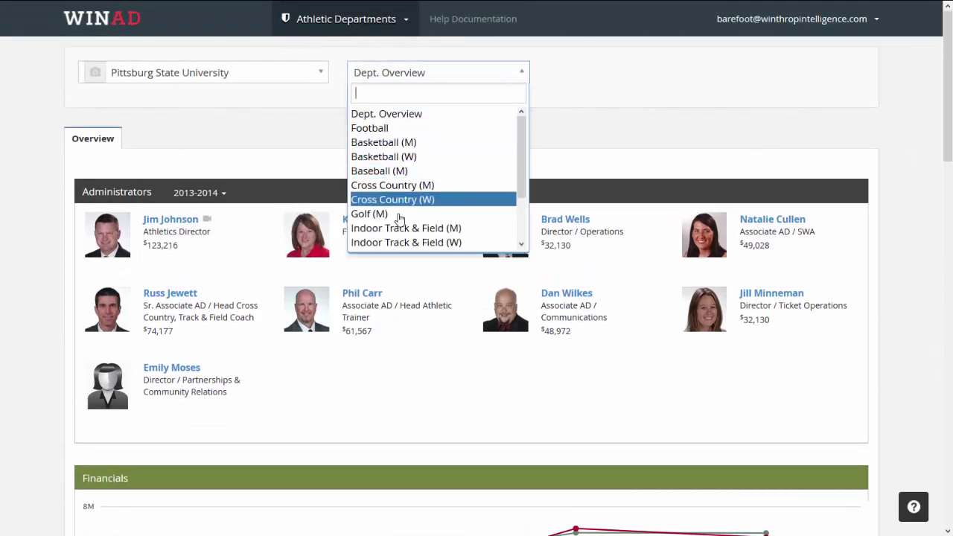
scroll(397, 216, "down", 1)
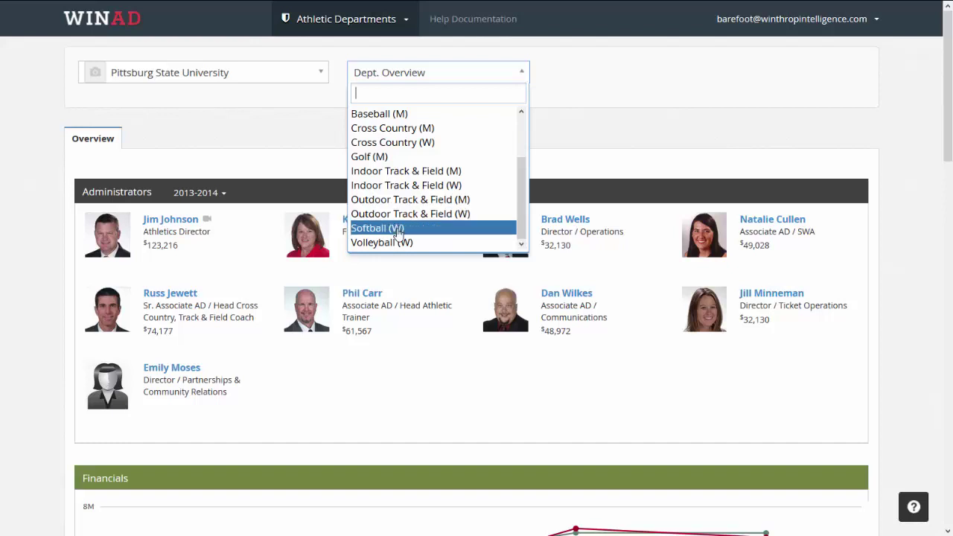
left_click(399, 229)
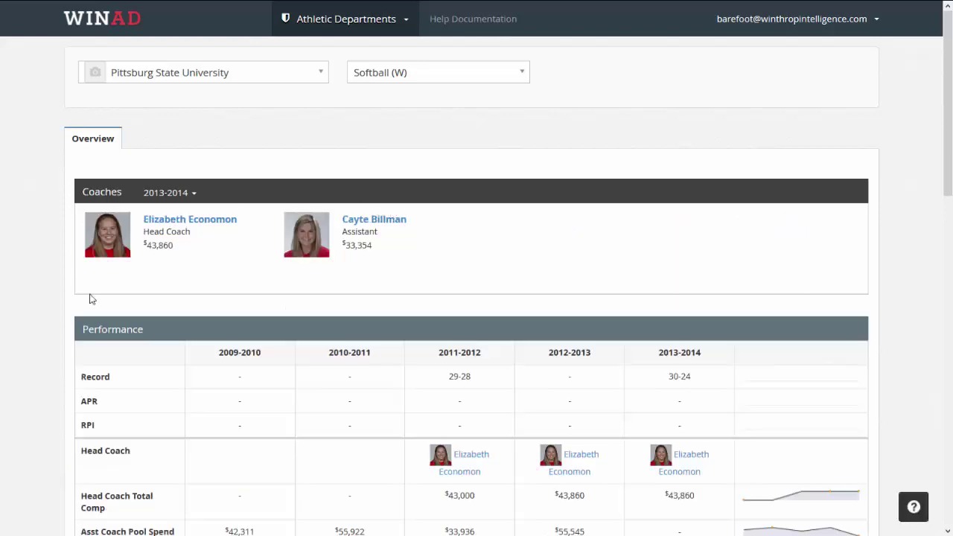
Examine the softball program's coach and performance data, yearly Financials chart points, and Revenues/Expenses table
scroll(200, 233, "down", 1)
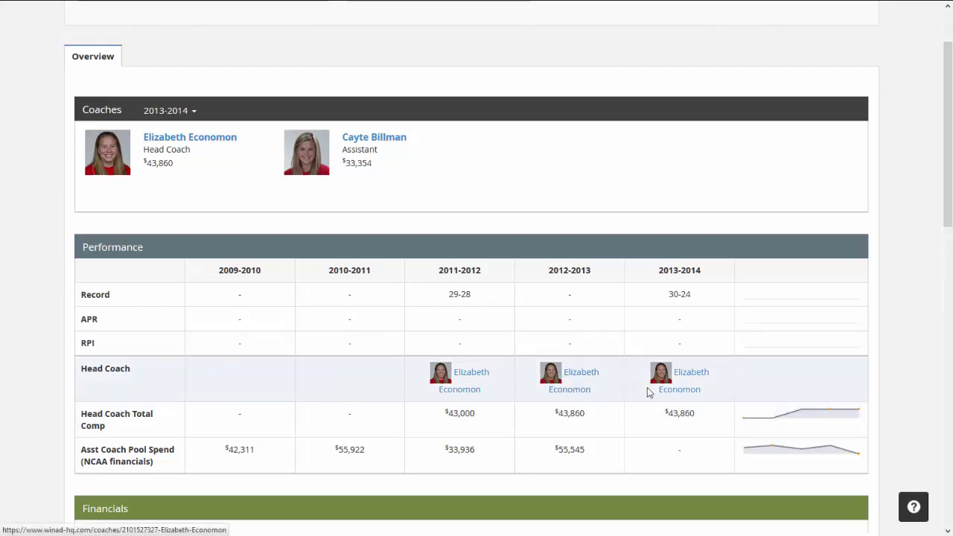
scroll(400, 395, "down", 1)
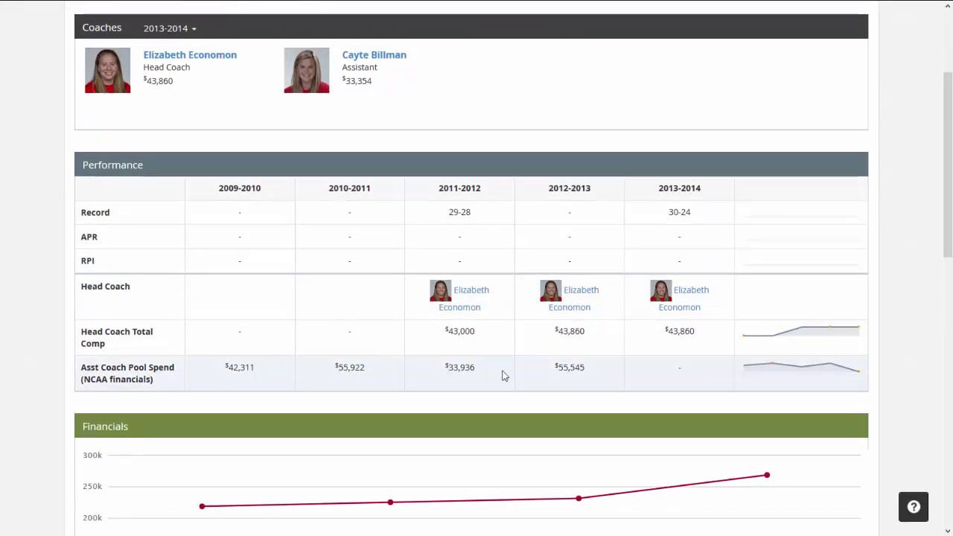
scroll(628, 377, "down", 3)
mouse_move(449, 306)
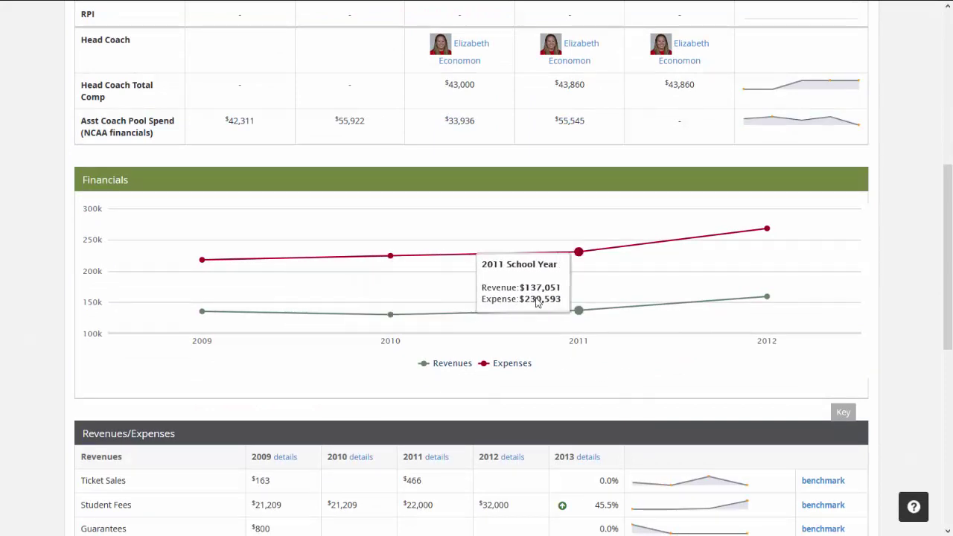
mouse_move(710, 298)
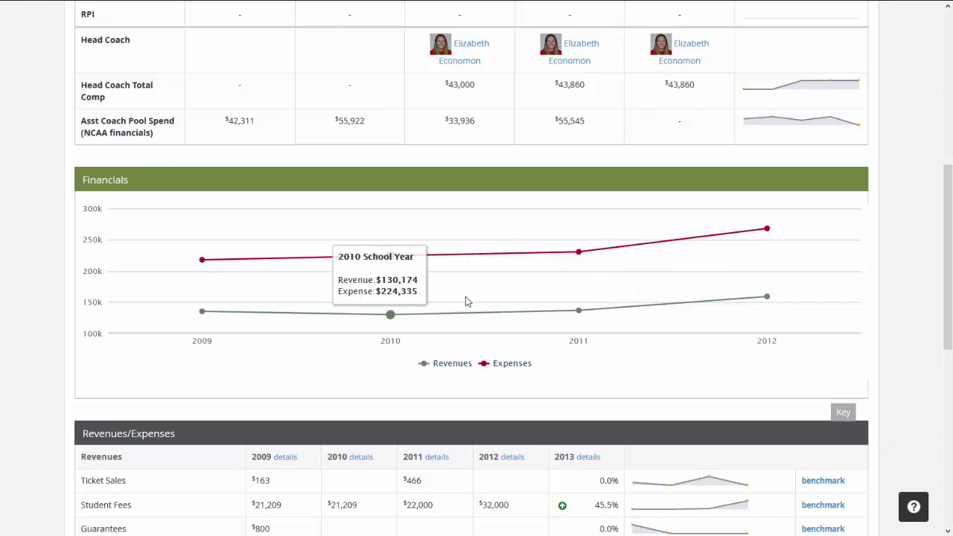
scroll(464, 300, "down", 2)
scroll(468, 298, "down", 2)
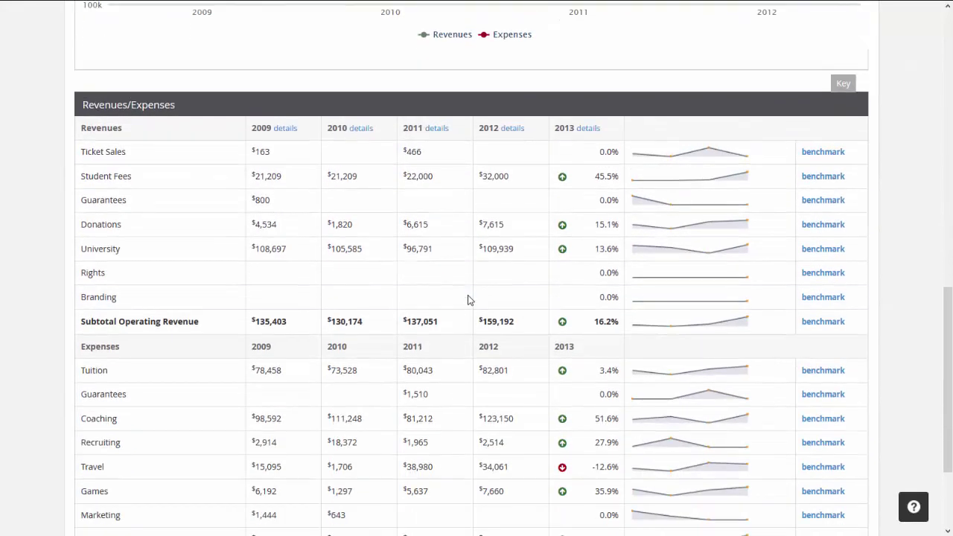
Review the remaining softball Revenues/Expenses rows, the 2010 Financials chart point, and the Performance and Coaches sections
scroll(465, 298, "down", 1)
scroll(468, 298, "down", 1)
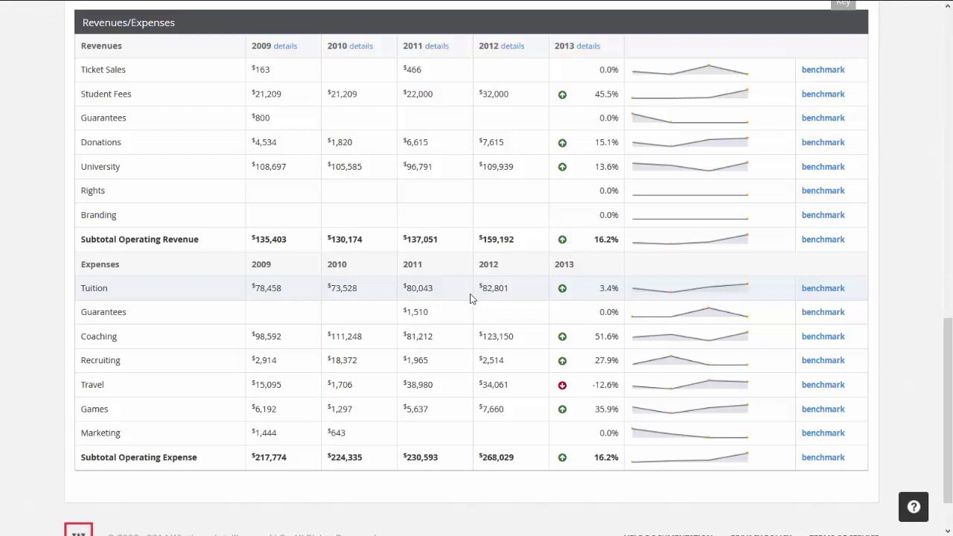
scroll(418, 331, "up", 3)
scroll(415, 327, "up", 3)
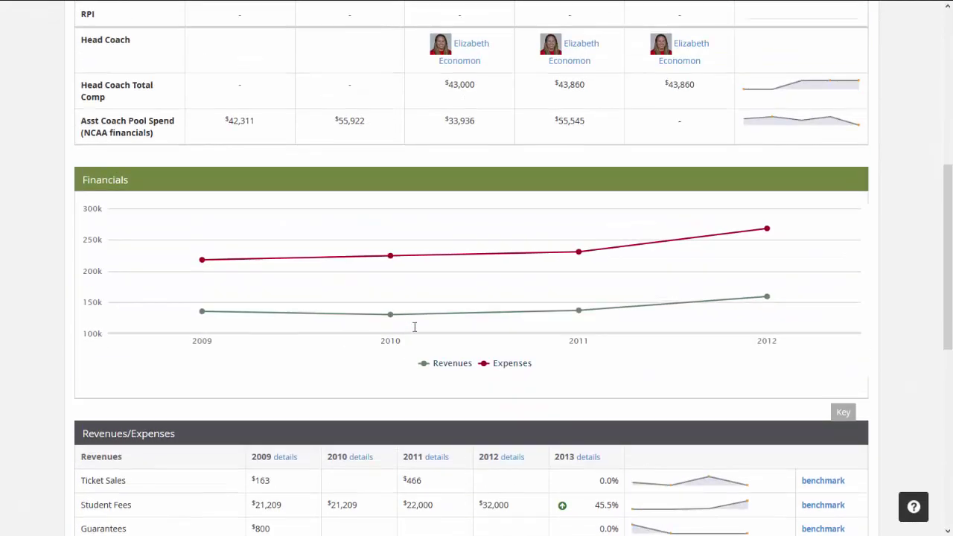
mouse_move(415, 330)
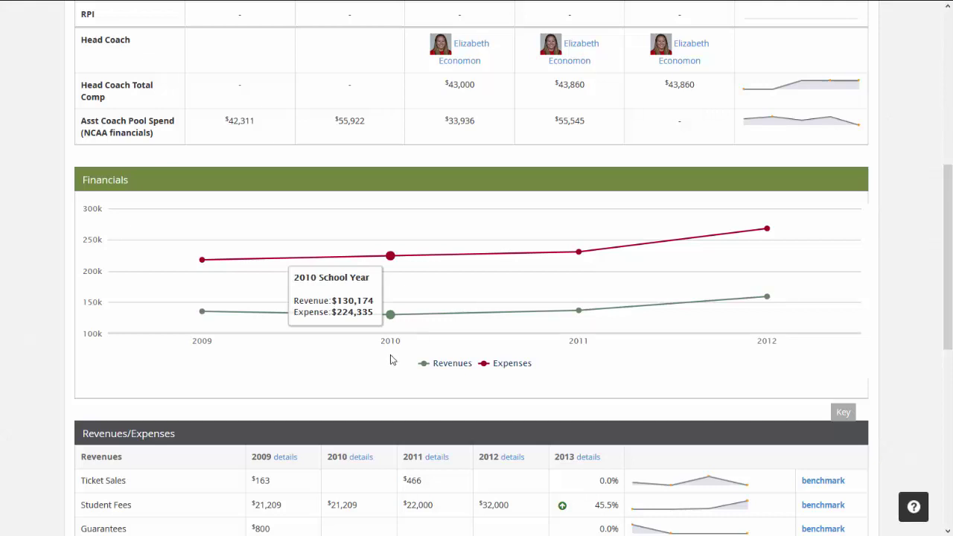
scroll(248, 400, "up", 2)
scroll(33, 403, "up", 1)
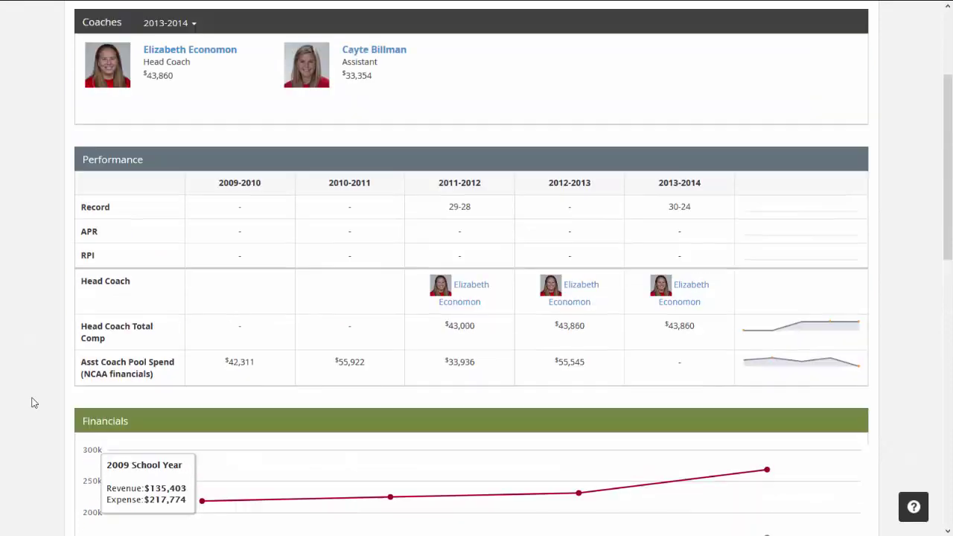
scroll(32, 403, "up", 2)
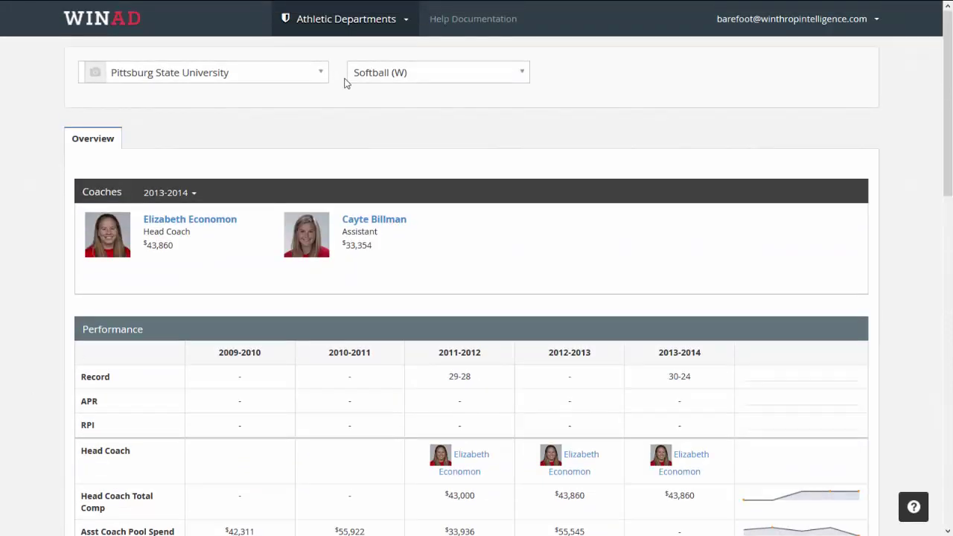
Switch the Pittsburg State University profile from Softball (W) back to Dept. Overview
left_click(392, 28)
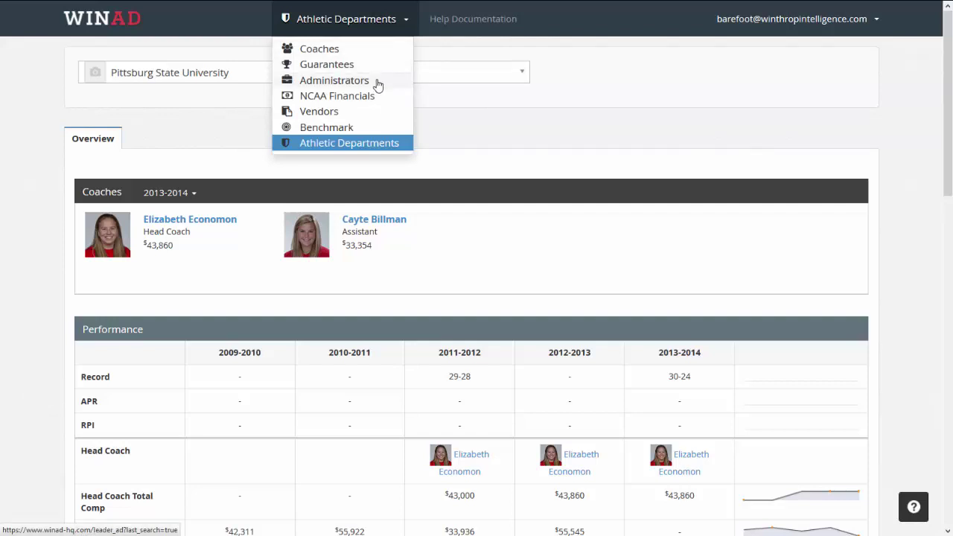
left_click(203, 128)
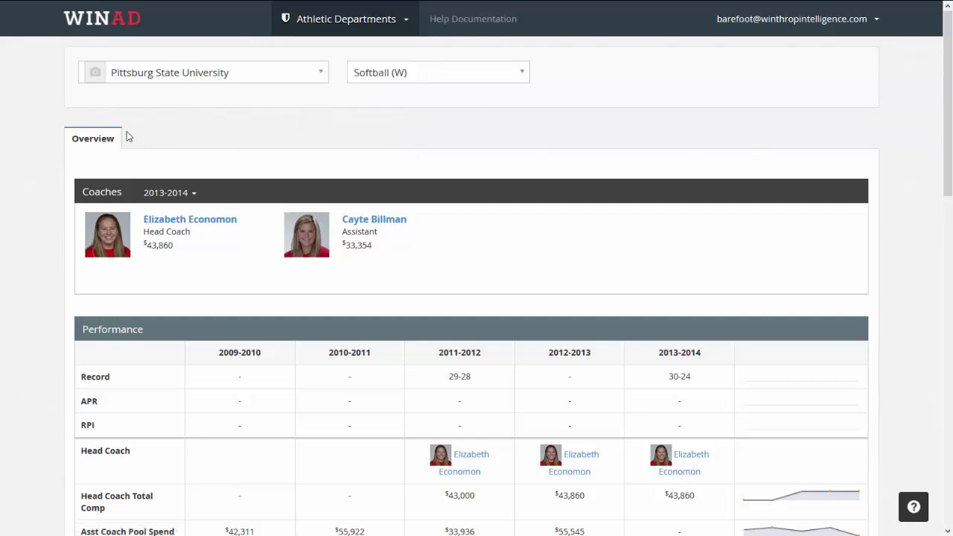
left_click(390, 80)
scroll(405, 126, "up", 2)
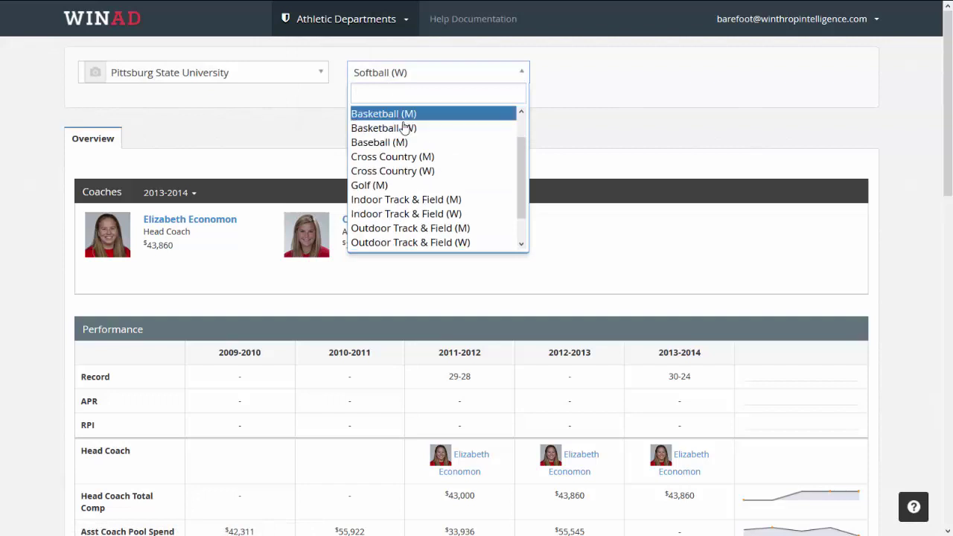
left_click(408, 113)
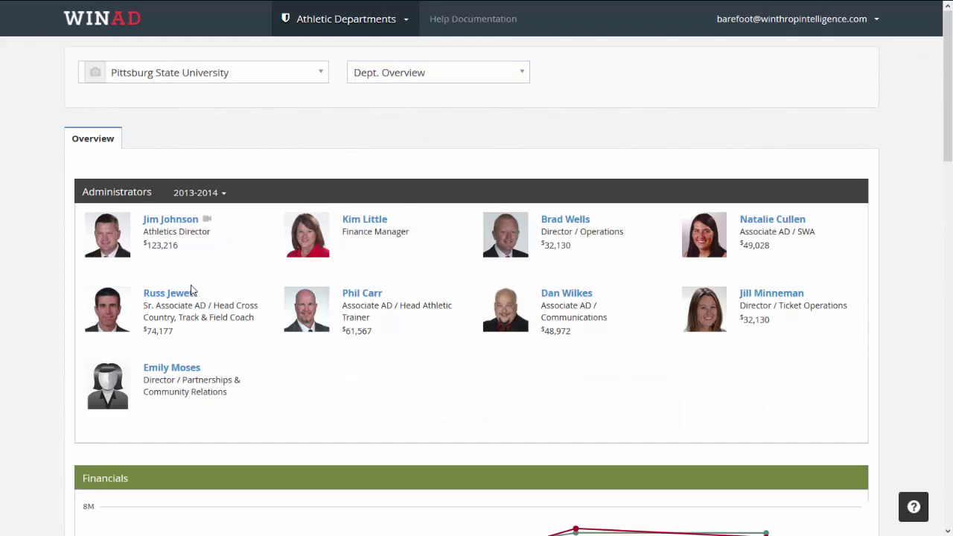
left_click(171, 219)
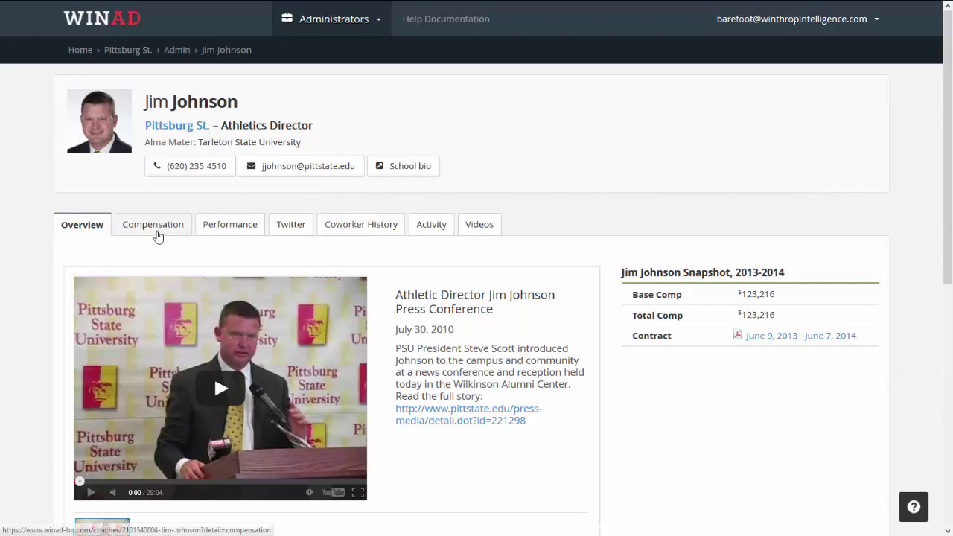
mouse_move(15, 3)
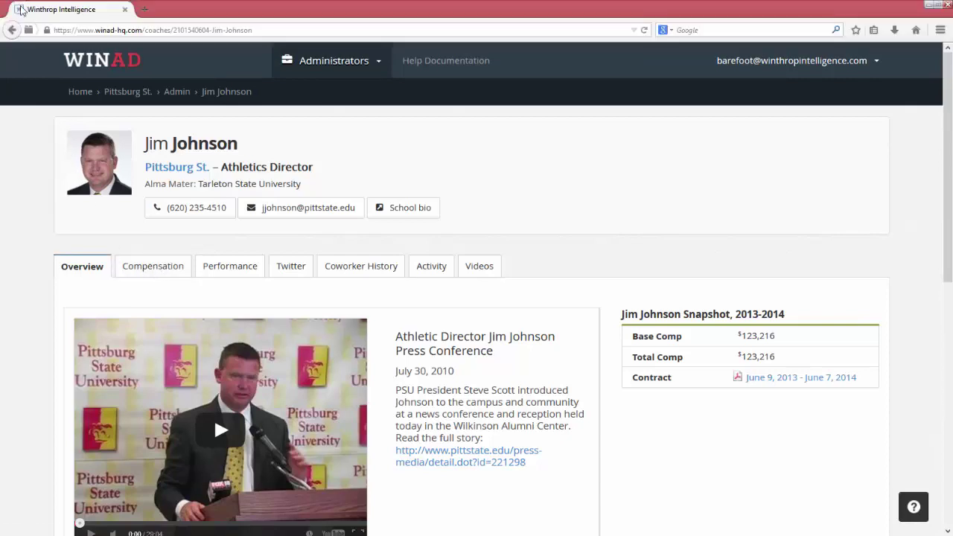
left_click(13, 30)
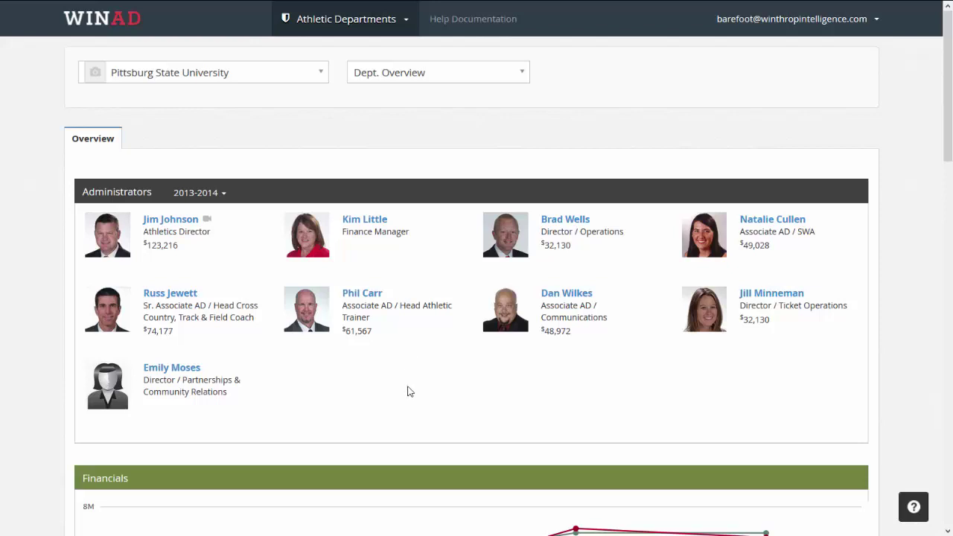
scroll(408, 390, "down", 1)
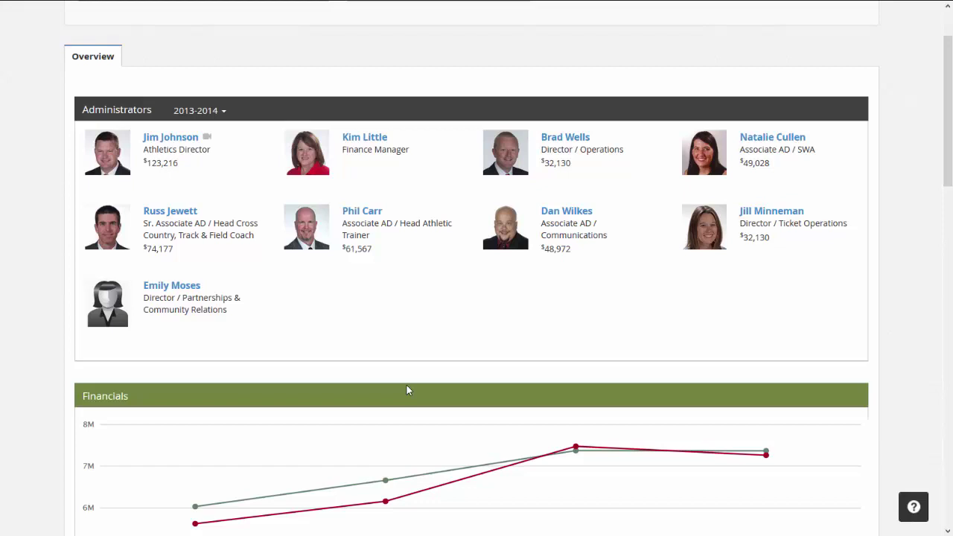
scroll(405, 390, "up", 2)
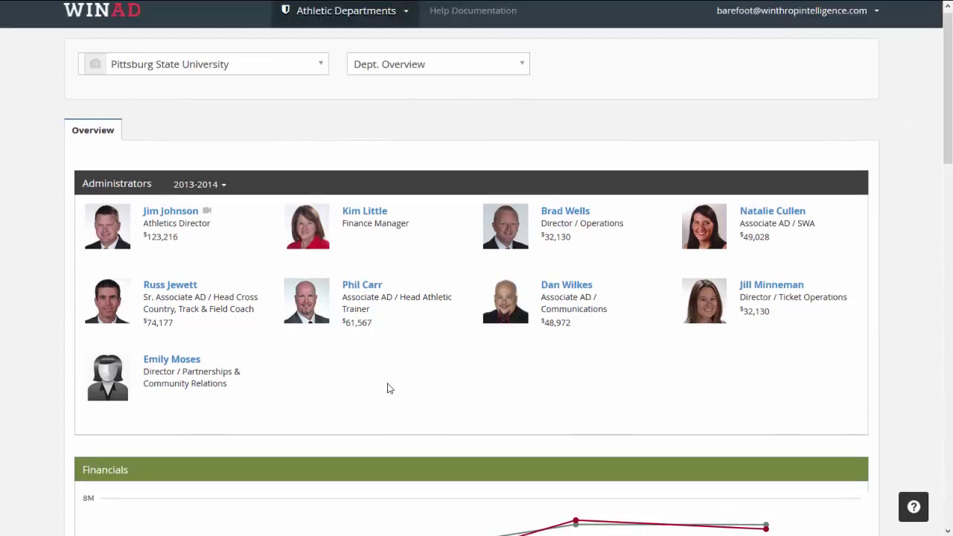
Highlight the department's yearly Recruiting figures in the Revenues/Expenses table and open the benchmark for that expense
left_click(368, 21)
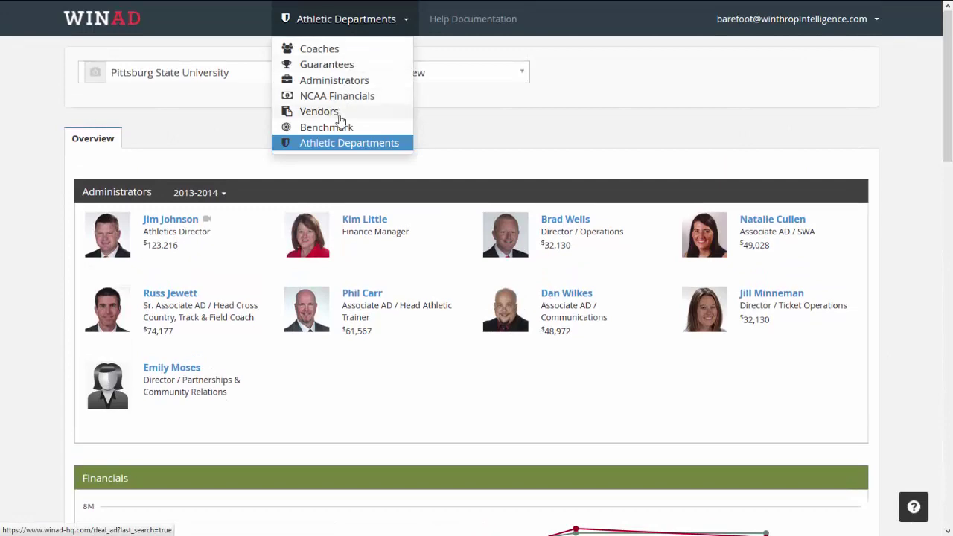
left_click(335, 145)
scroll(334, 166, "down", 10)
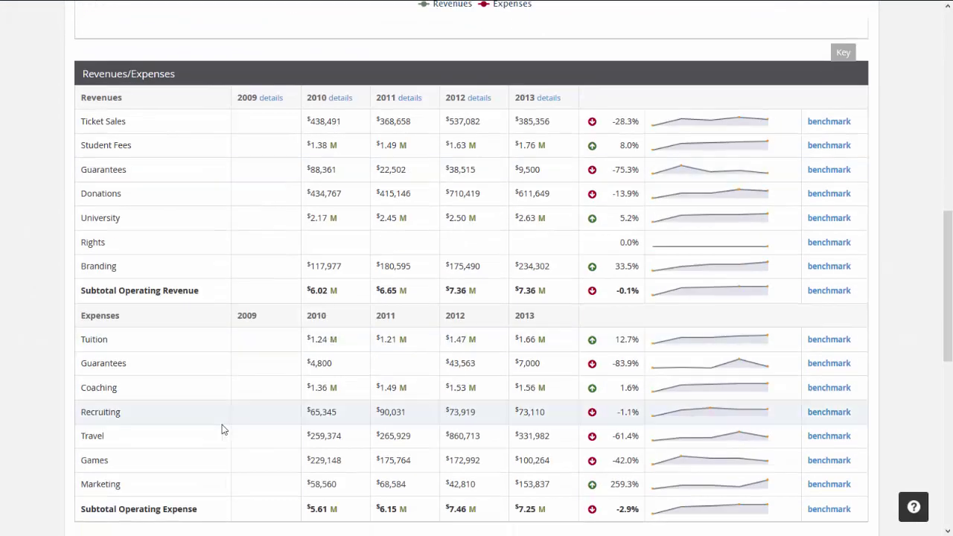
left_click_drag(330, 415, 582, 417)
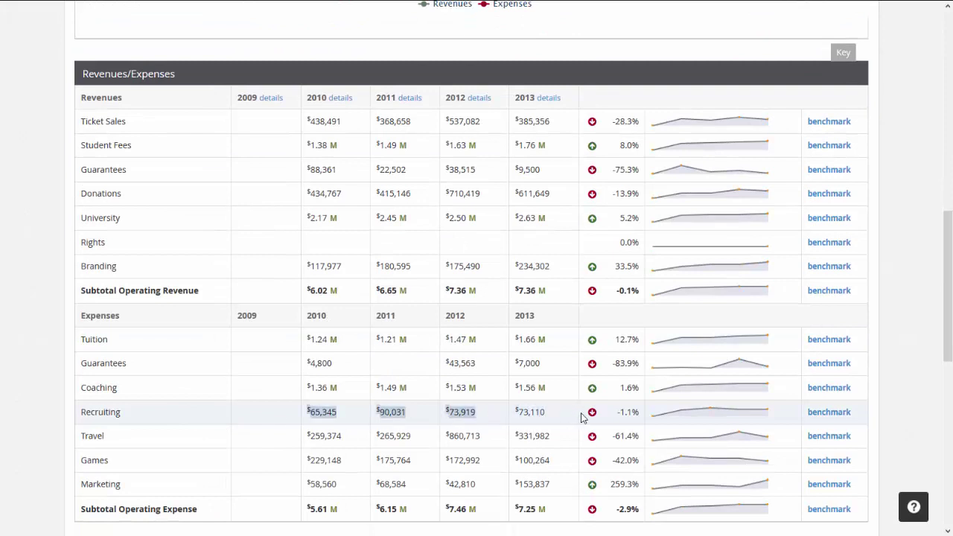
left_click(839, 414)
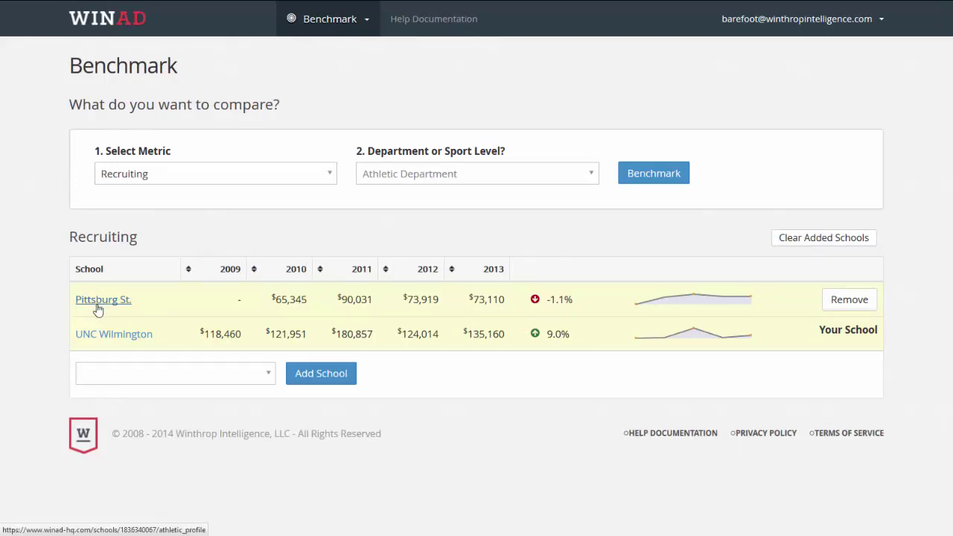
Add Northwest Missouri State University to the Recruiting benchmark comparison
left_click(112, 374)
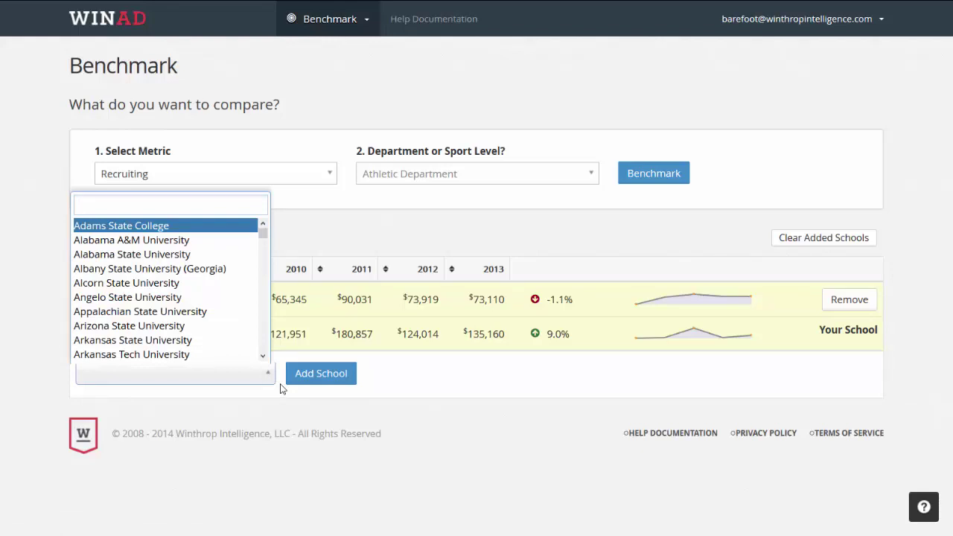
type("northwe")
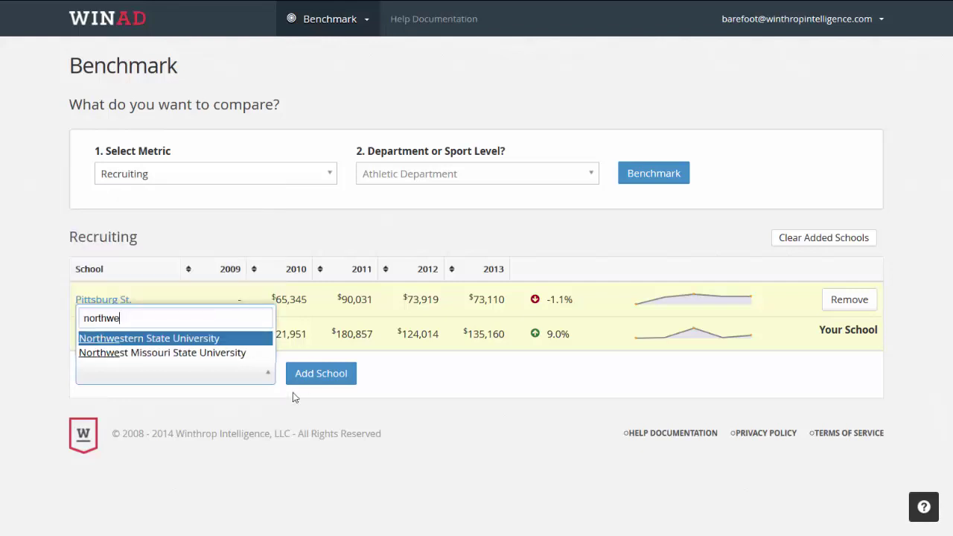
left_click(210, 353)
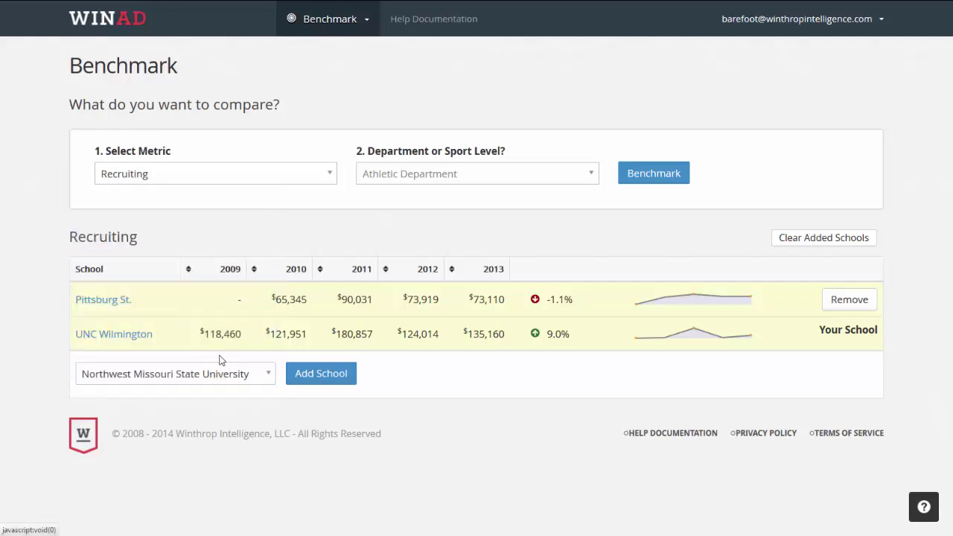
left_click(311, 380)
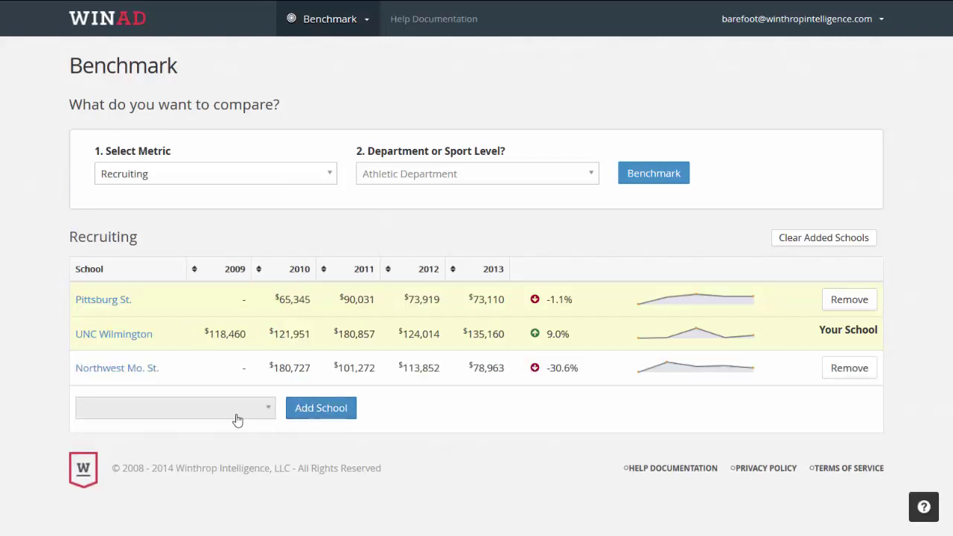
Add California State Polytechnic University, Pomona to the Recruiting benchmark comparison
left_click(219, 414)
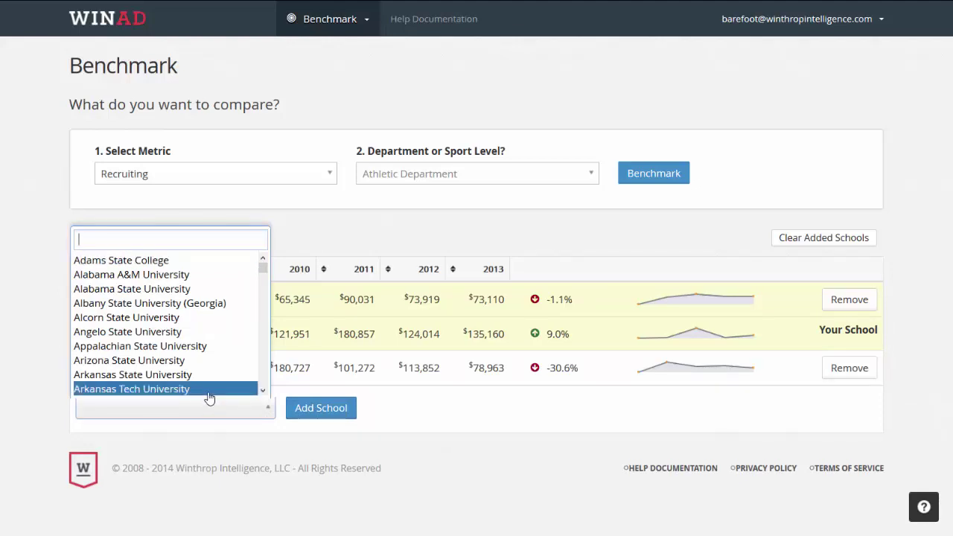
type("pomon")
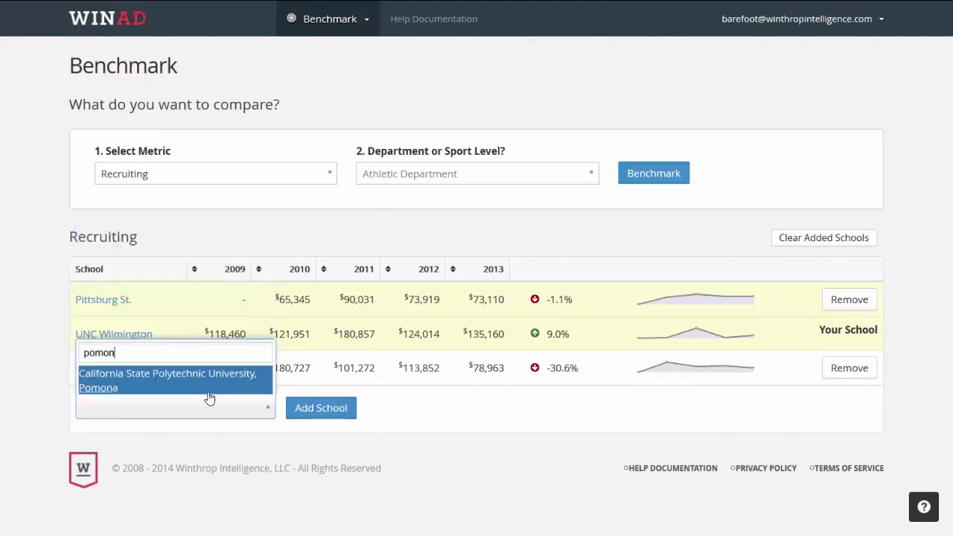
type("a")
left_click(203, 385)
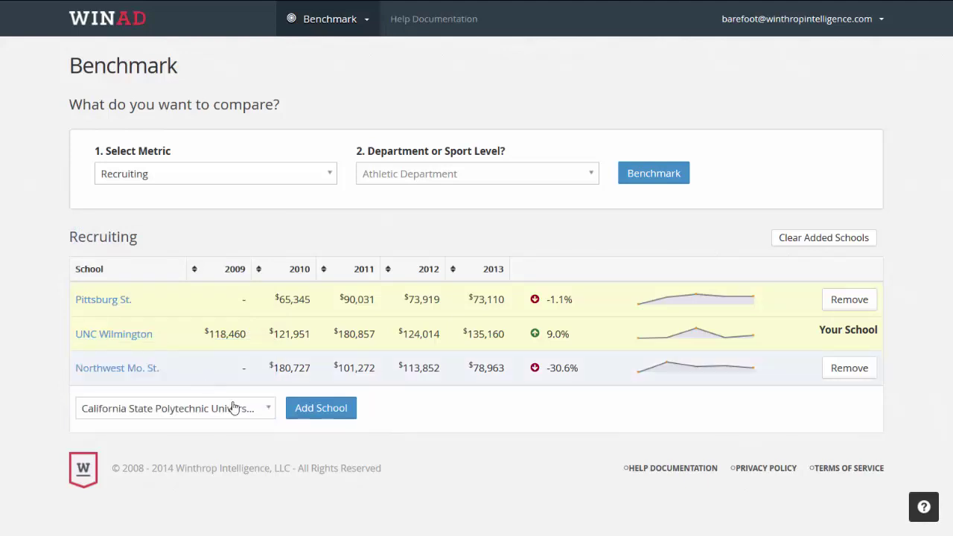
left_click(304, 411)
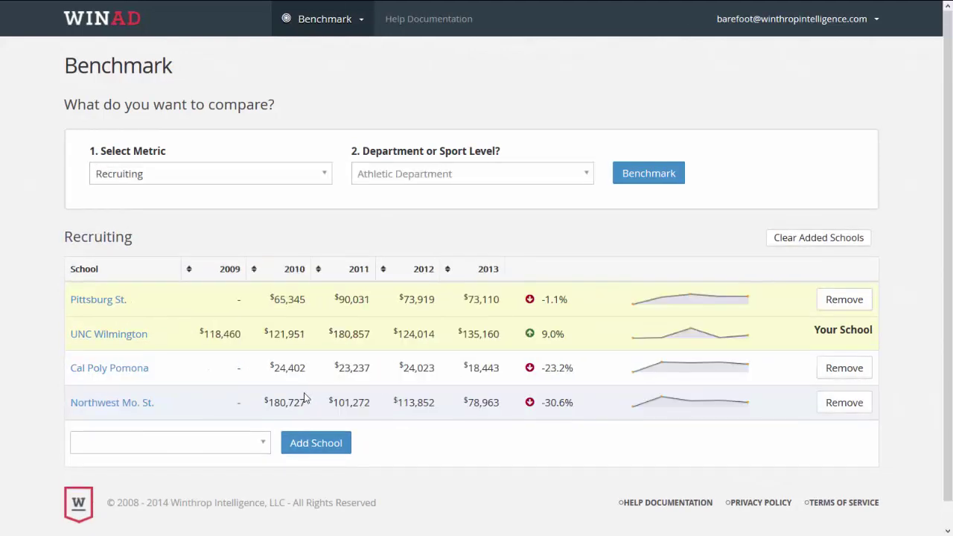
Add California State University, Chico to the Recruiting benchmark comparison
left_click(266, 450)
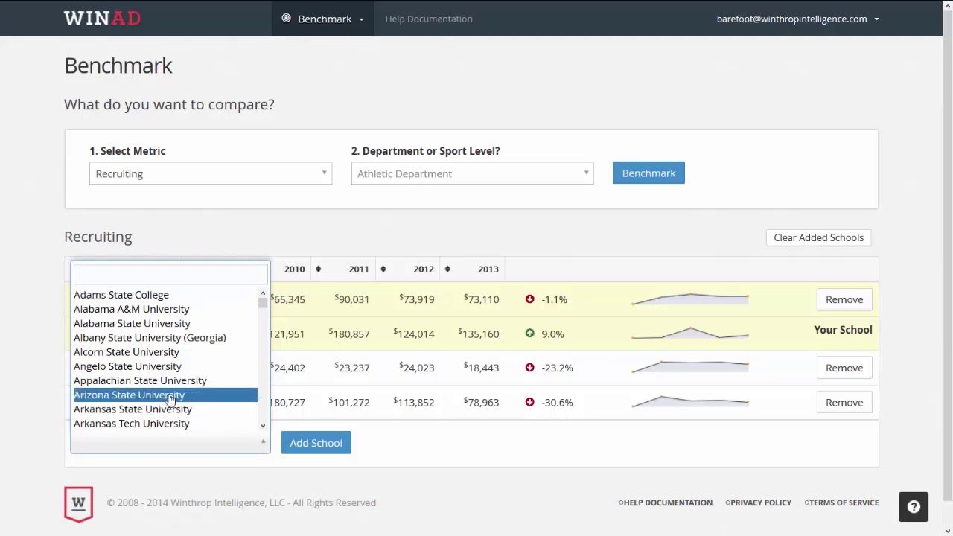
type("chi")
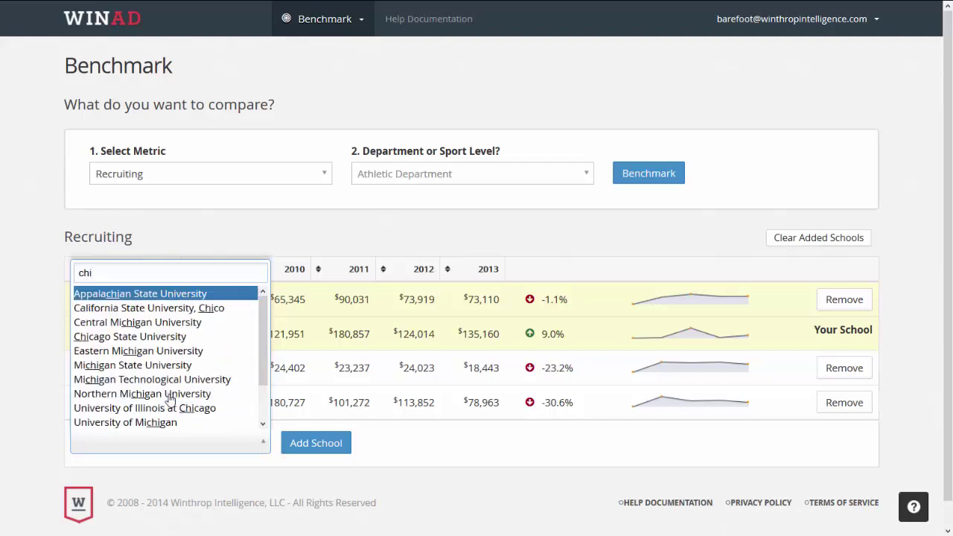
type("c")
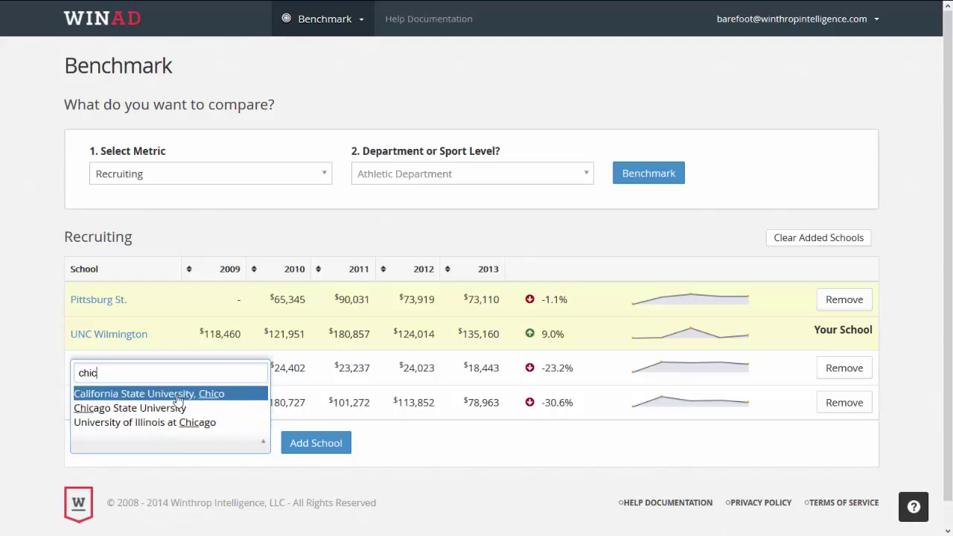
left_click(178, 398)
left_click(286, 444)
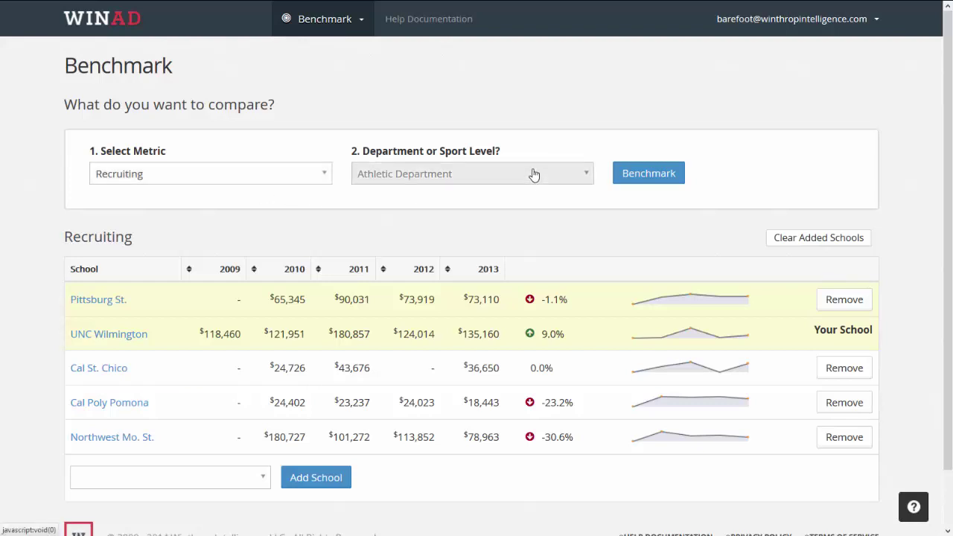
Set the comparison level to Basketball (M) and run the Recruiting benchmark for that sport
left_click(584, 177)
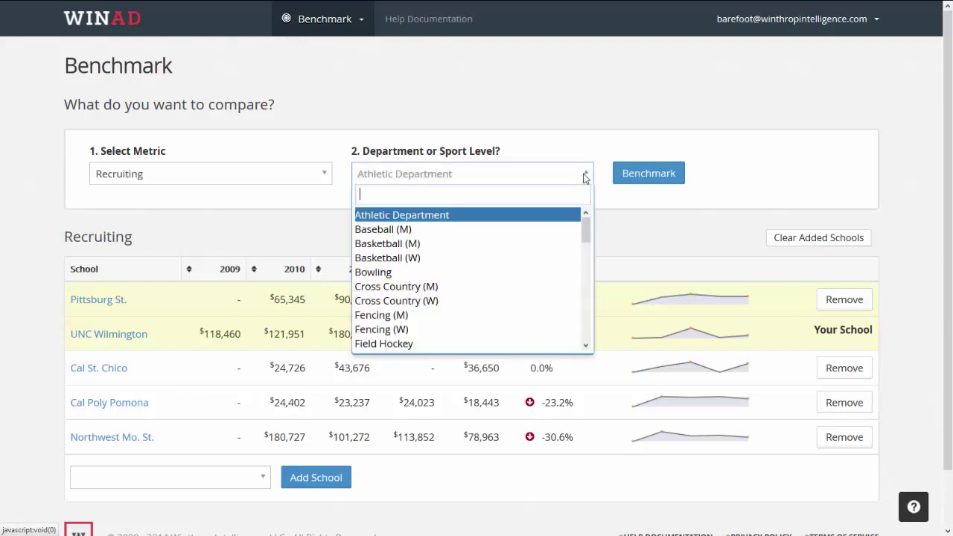
left_click(474, 246)
left_click(665, 182)
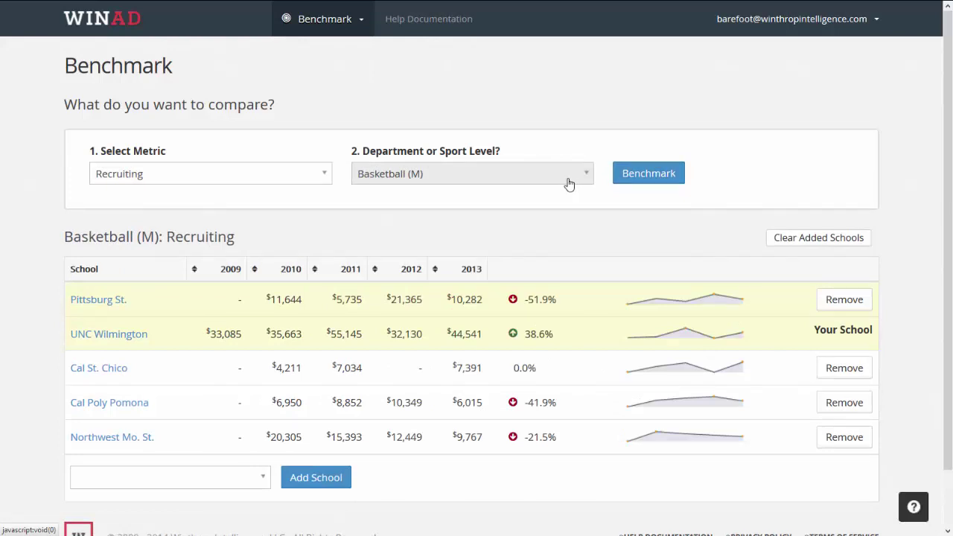
Look through the available benchmark metrics and select Student Fees as the metric for Basketball (M)
left_click(330, 183)
left_click_drag(326, 311, 326, 223)
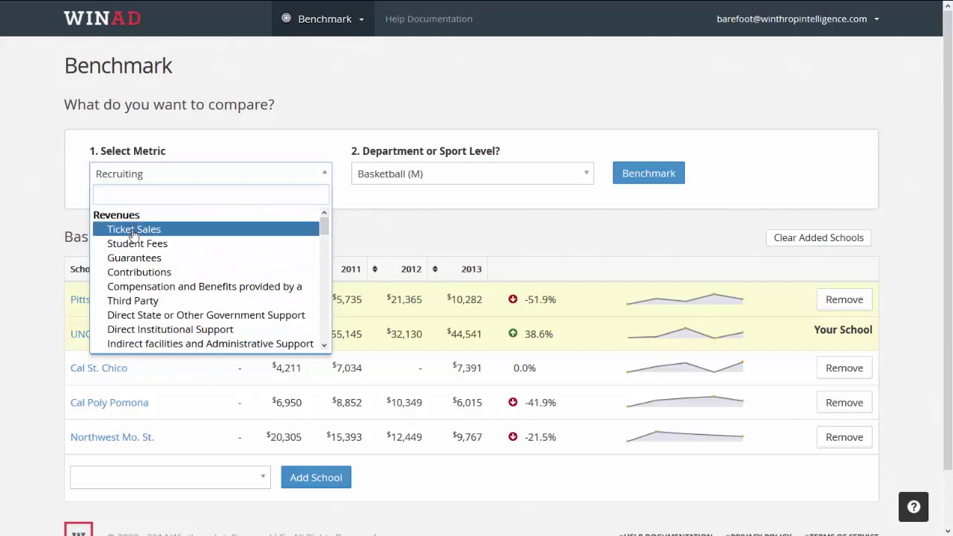
scroll(142, 237, "down", 2)
scroll(145, 240, "up", 2)
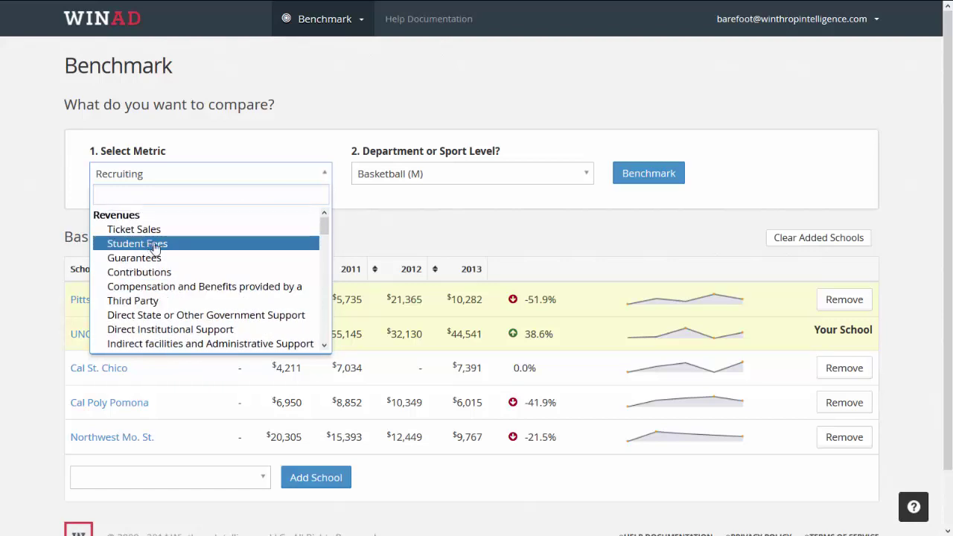
left_click(163, 248)
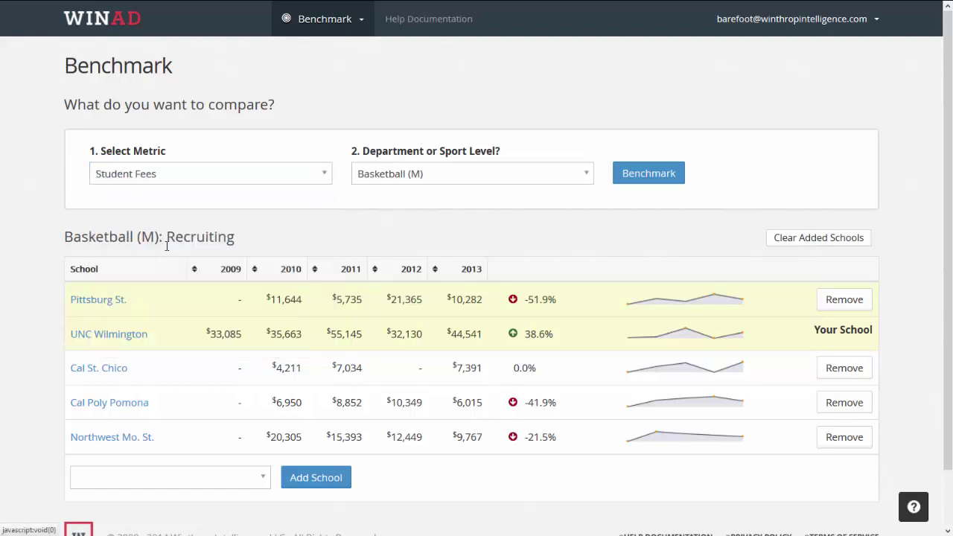
Set the comparison level to Athletic Department and run the Student Fees benchmark for the added schools
left_click(482, 173)
left_click(459, 215)
left_click(629, 177)
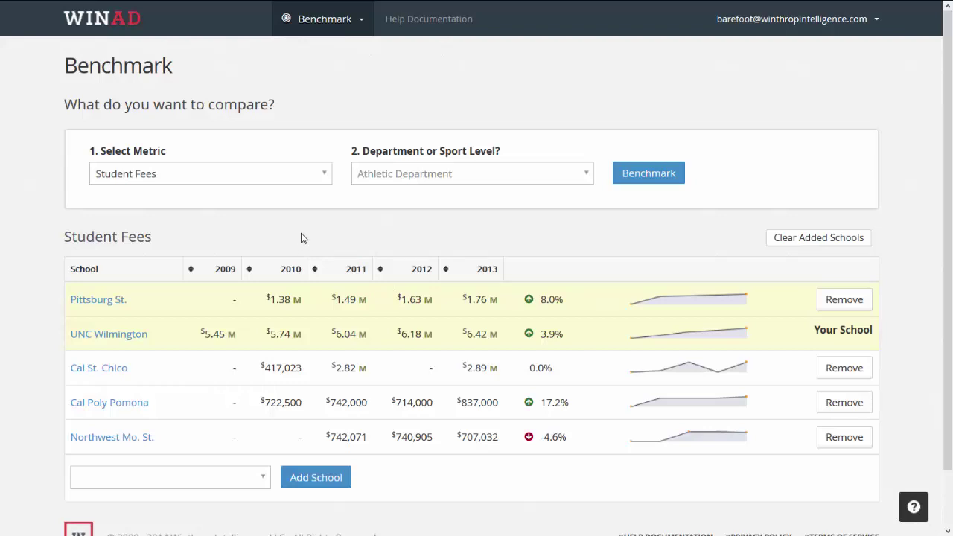
Choose Team Travel from the expense metrics and run the benchmark at the Athletic Department level
left_click(268, 171)
scroll(232, 235, "down", 10)
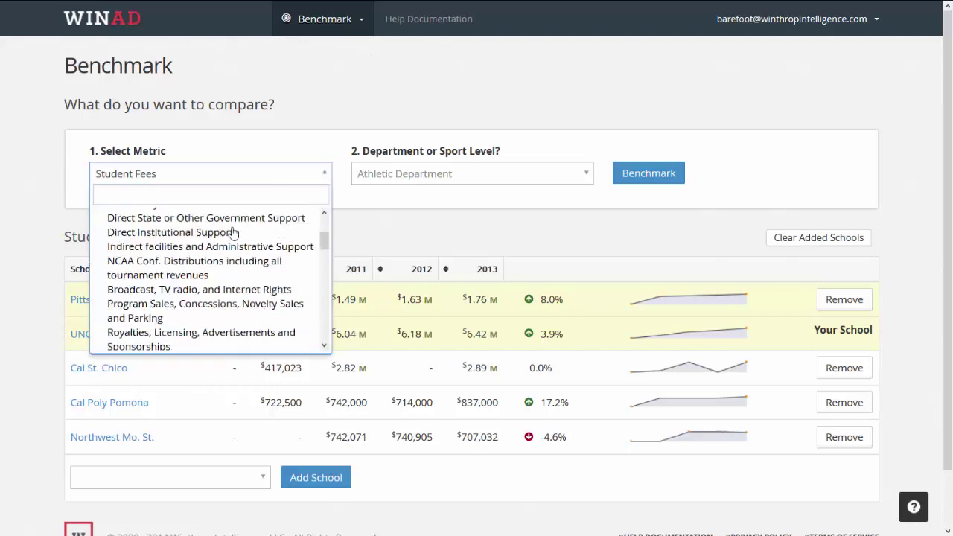
scroll(230, 238, "up", 5)
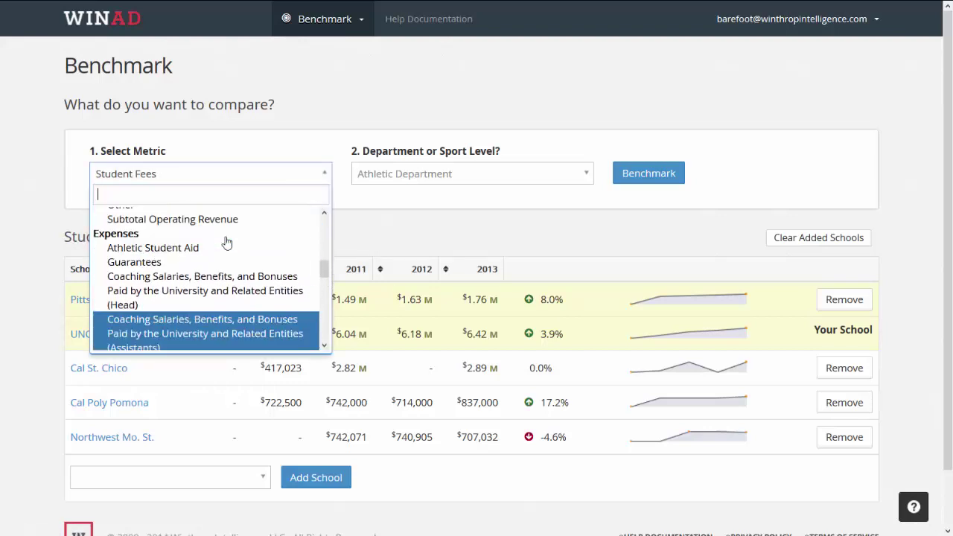
scroll(227, 243, "down", 5)
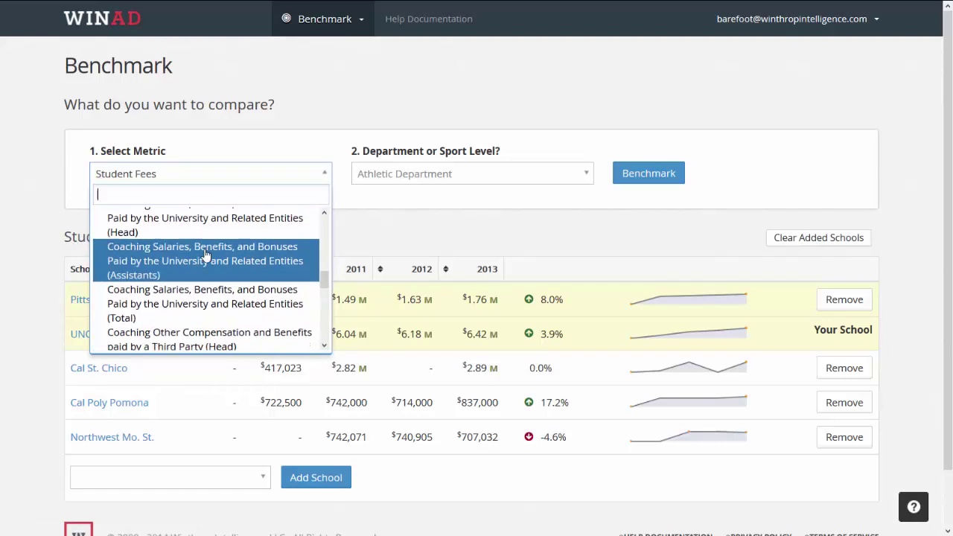
scroll(190, 272, "down", 2)
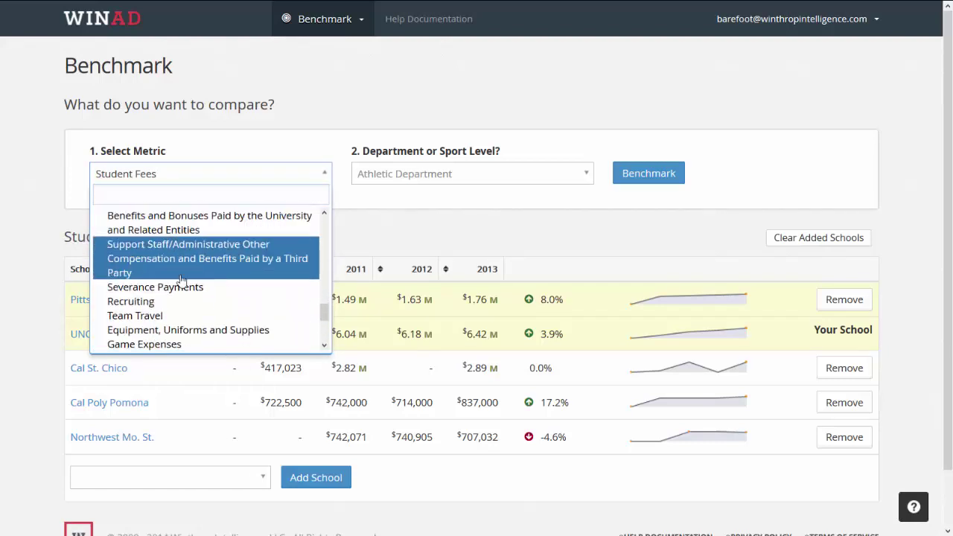
left_click(149, 310)
left_click(639, 183)
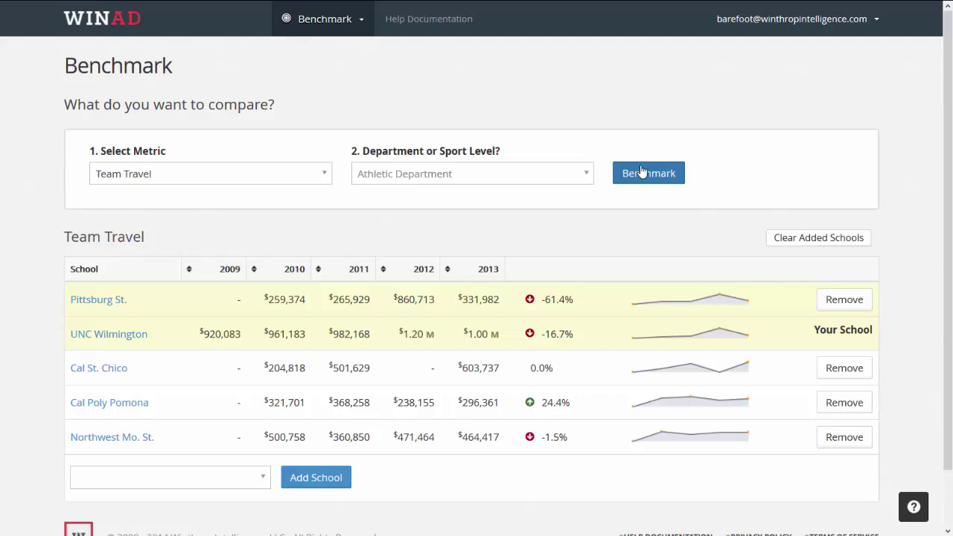
Switch to the WinAD_Demo Deck_Webinar presentation in PowerPoint, start the slide show from the contact slide (slide 4) and change its display settings
key("F11")
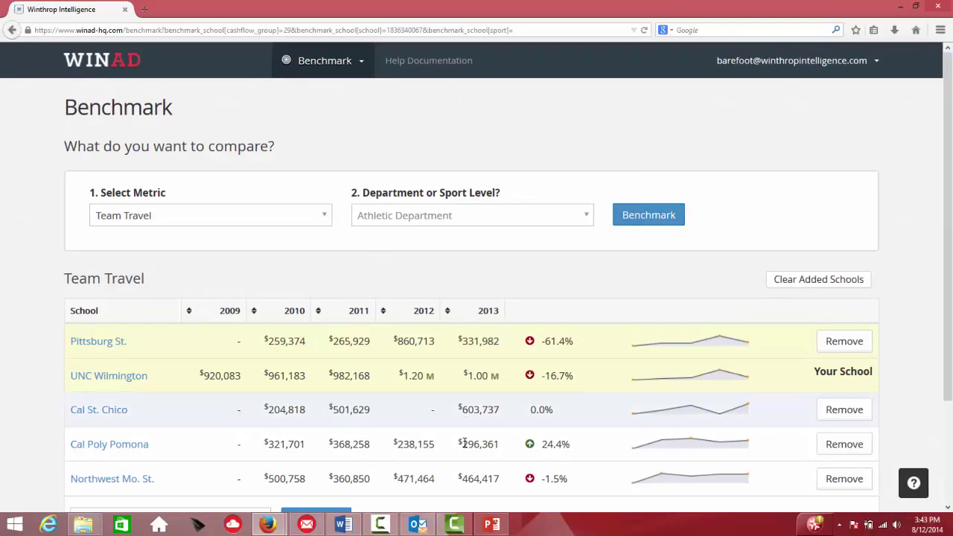
left_click(491, 524)
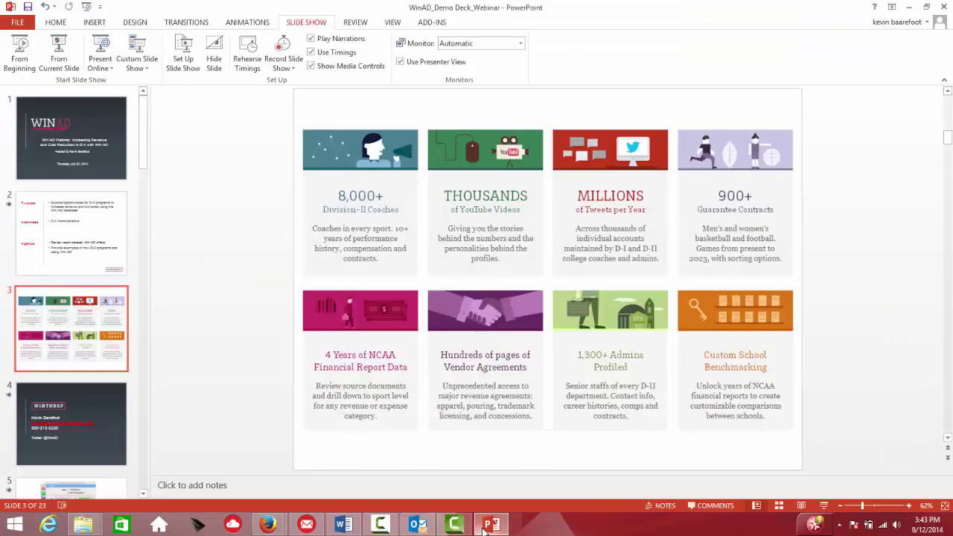
left_click(78, 408)
left_click(60, 52)
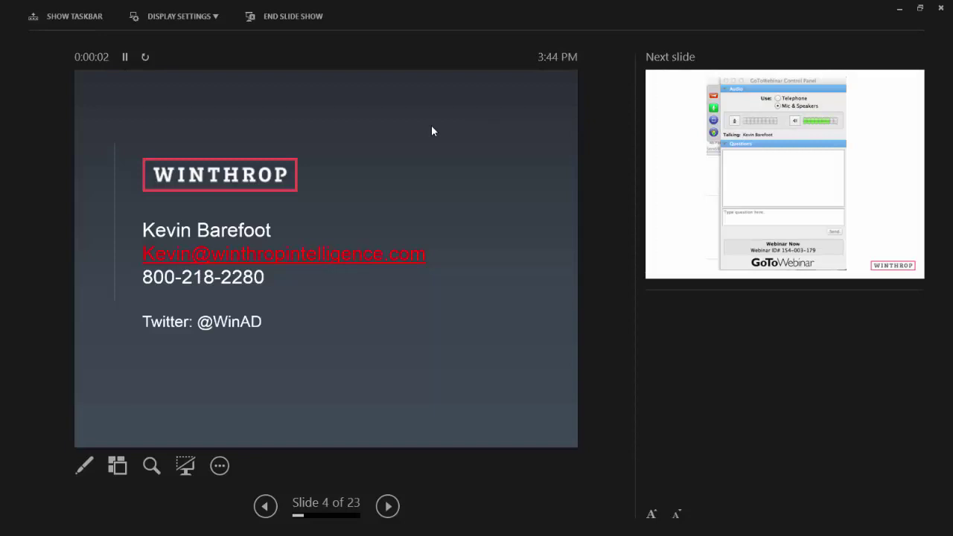
left_click(215, 15)
left_click(206, 59)
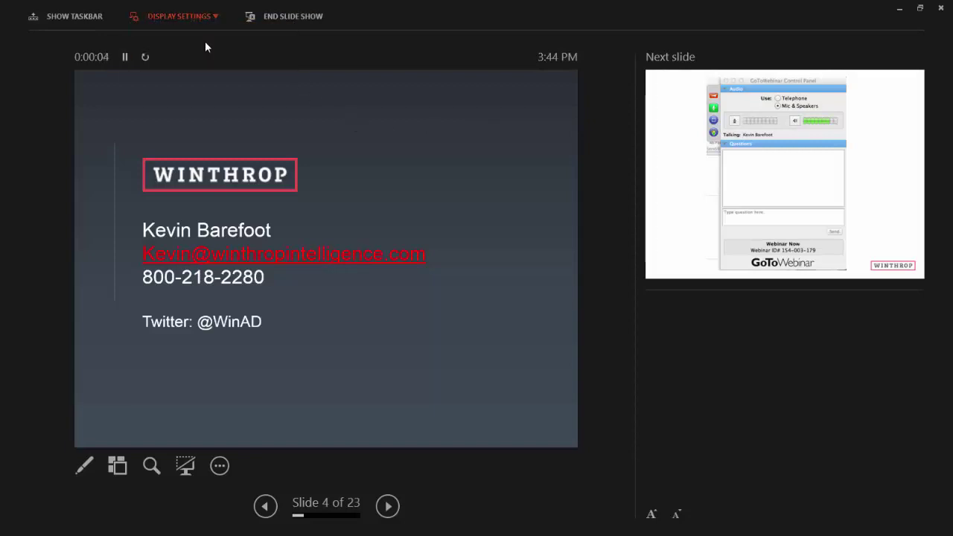